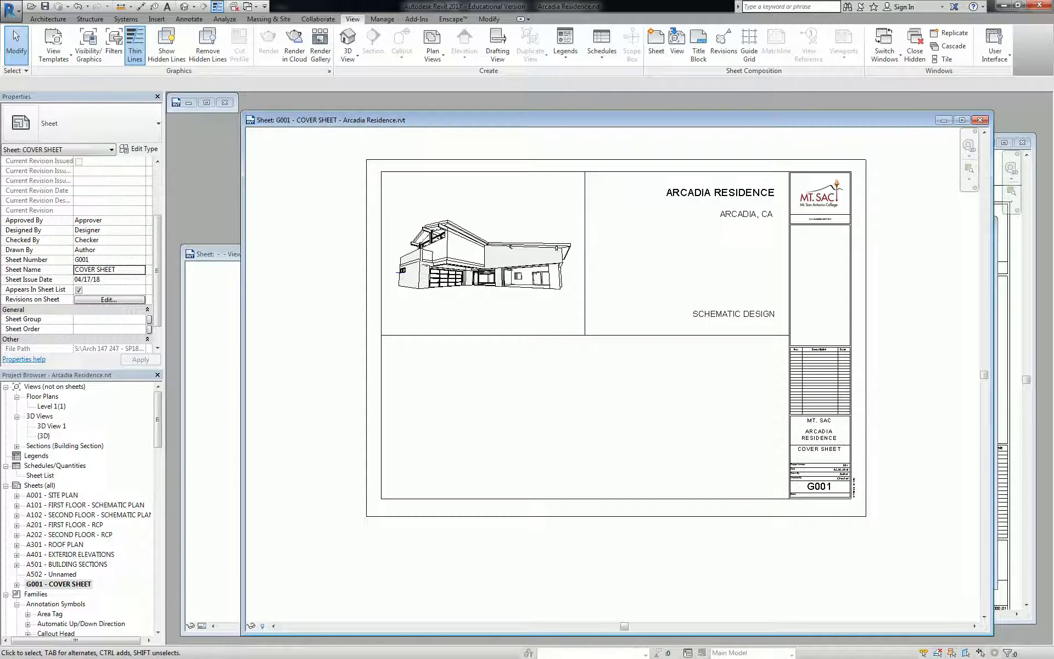
Step: Open sheet A101 - FIRST FLOOR - SCHEMATIC PLAN and set its Guide Grid to <None>
double_click(79, 505)
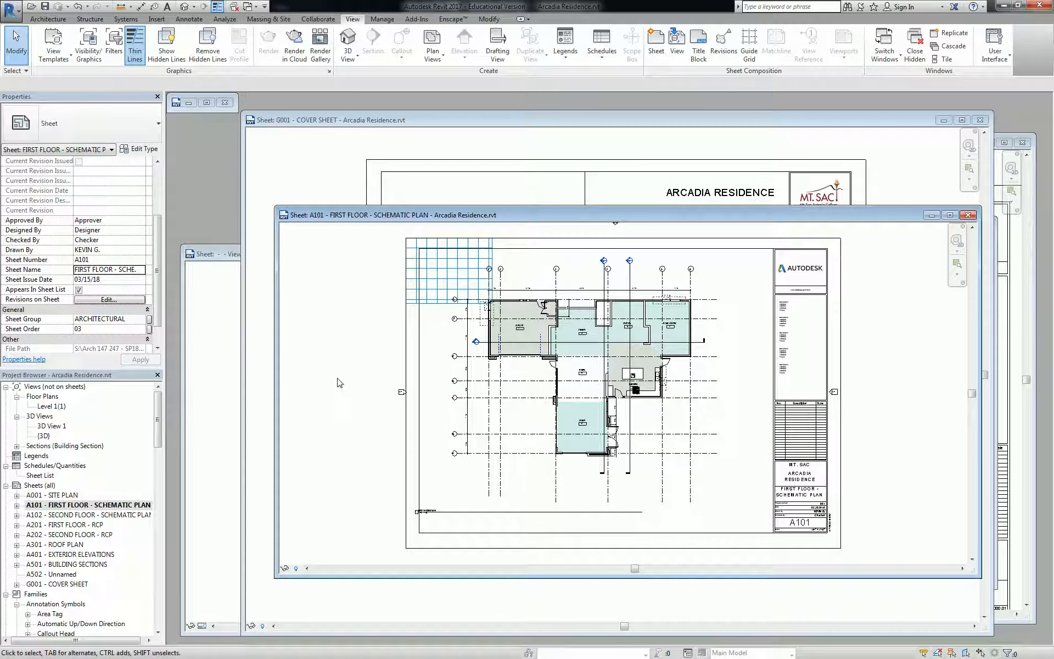
scroll(159, 263, "down", 1)
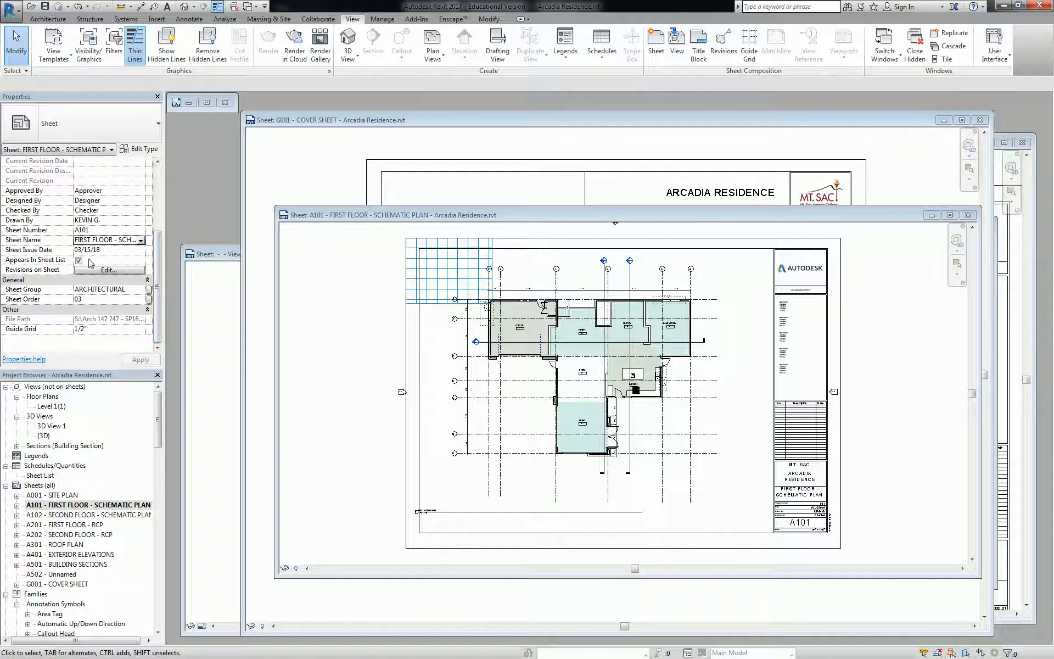
left_click(135, 329)
left_click(141, 329)
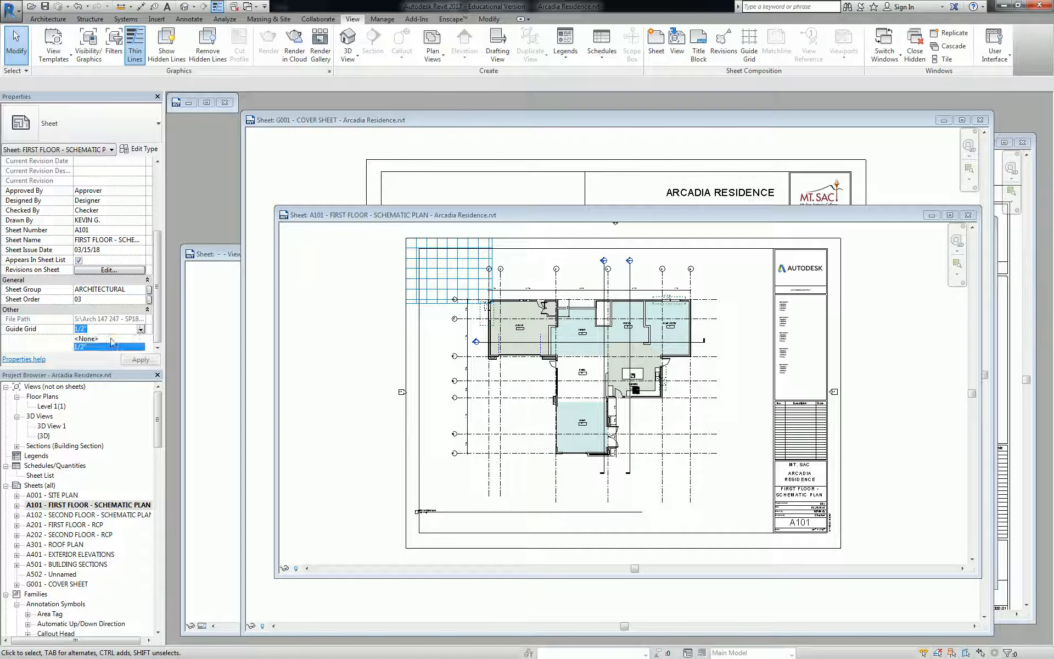
left_click(110, 339)
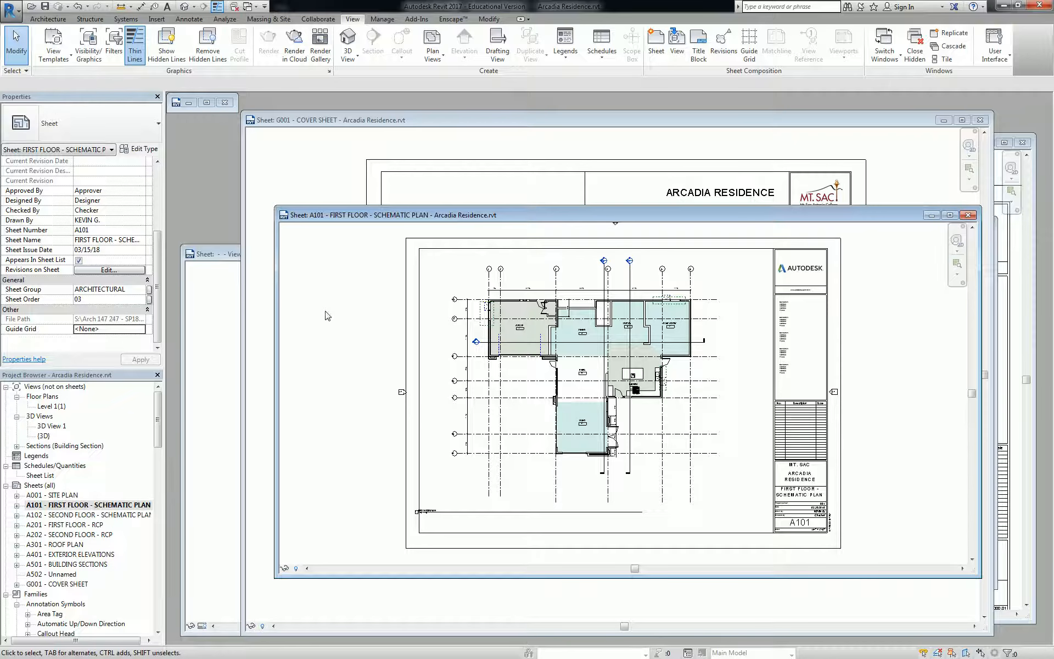
Step: Open the Level 1(1) floor plan to check it, close it, and delete that view from the project
double_click(52, 406)
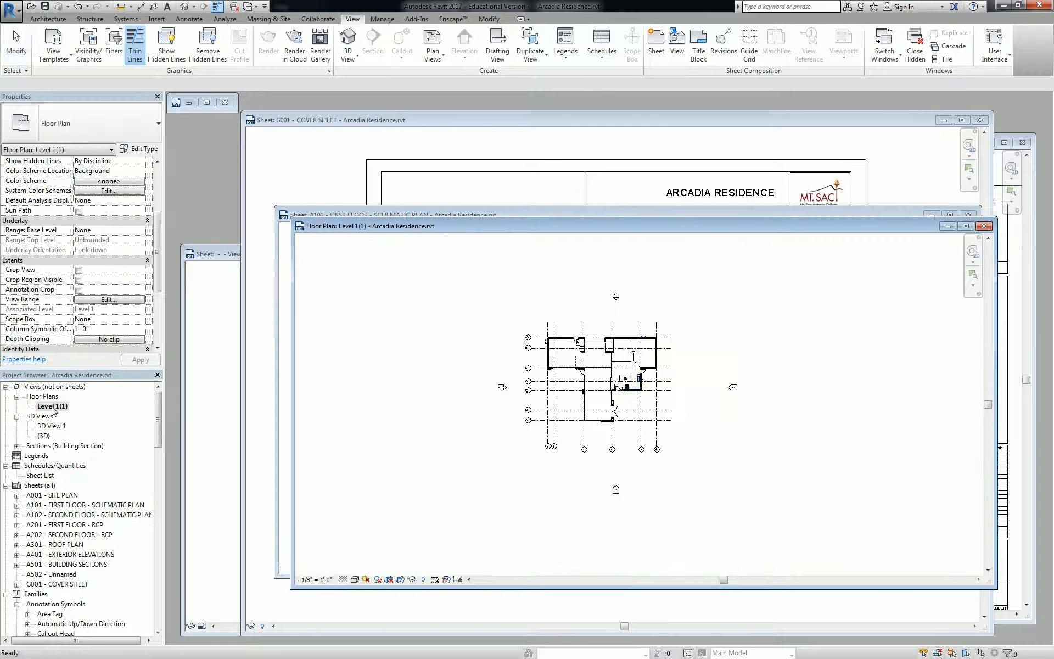
left_click(985, 226)
left_click(52, 406)
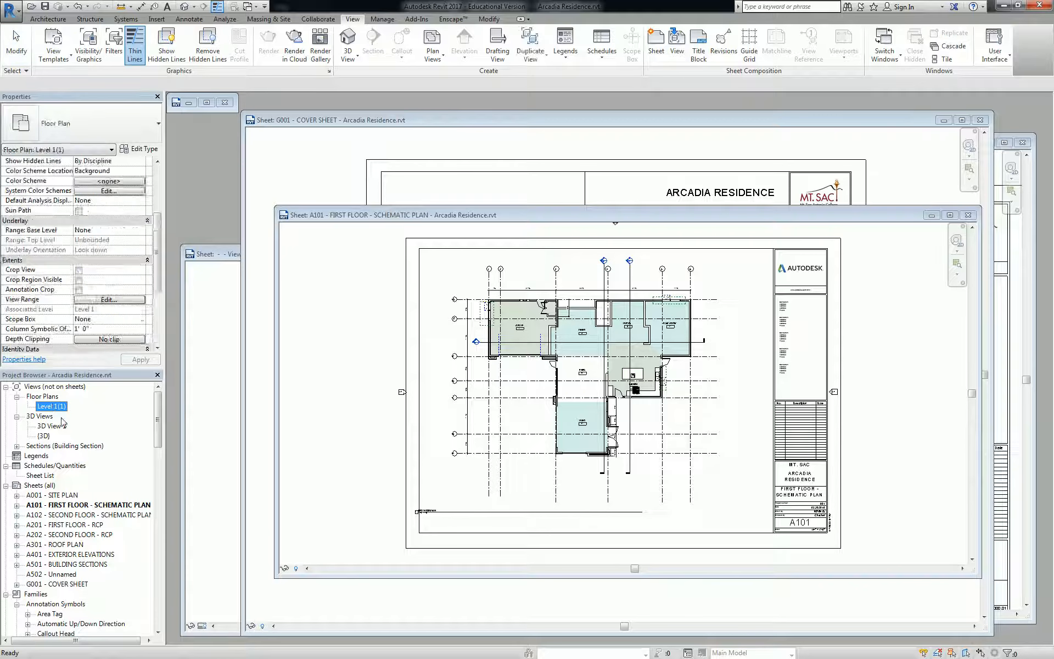
key("Delete")
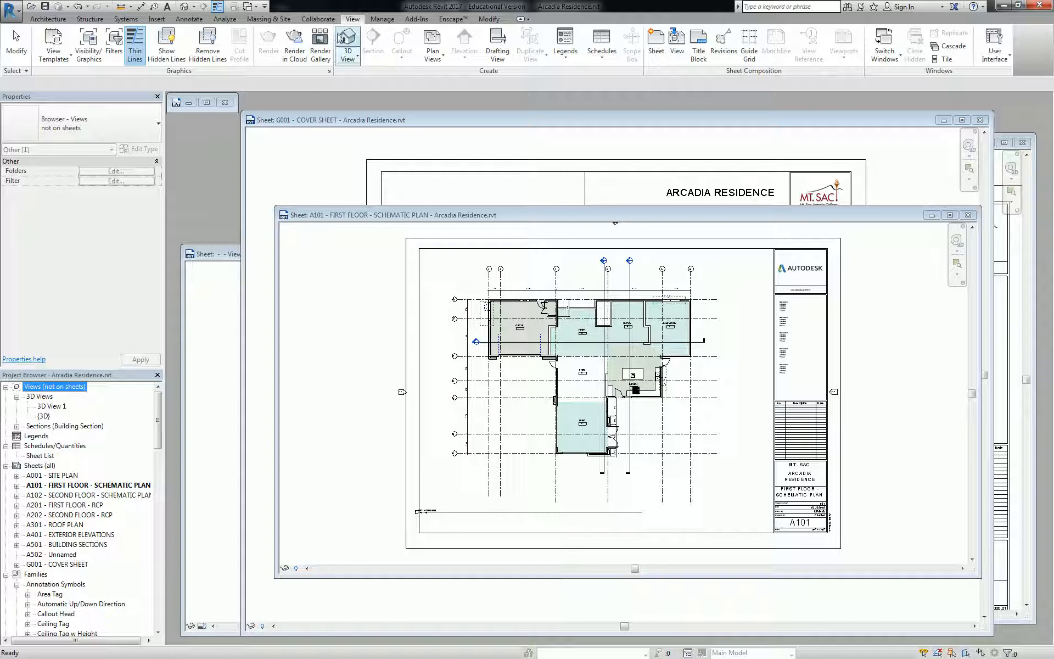
Step: Create two new floor plan views of Level 1 with "Do not duplicate existing views" turned off
left_click(433, 54)
left_click(401, 85)
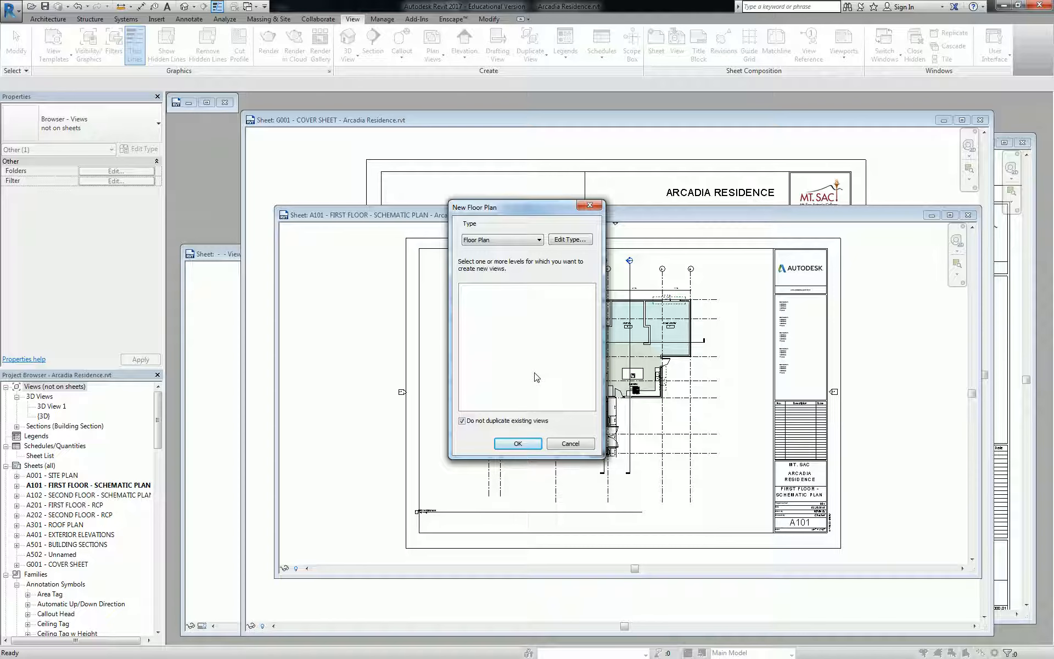
left_click(464, 422)
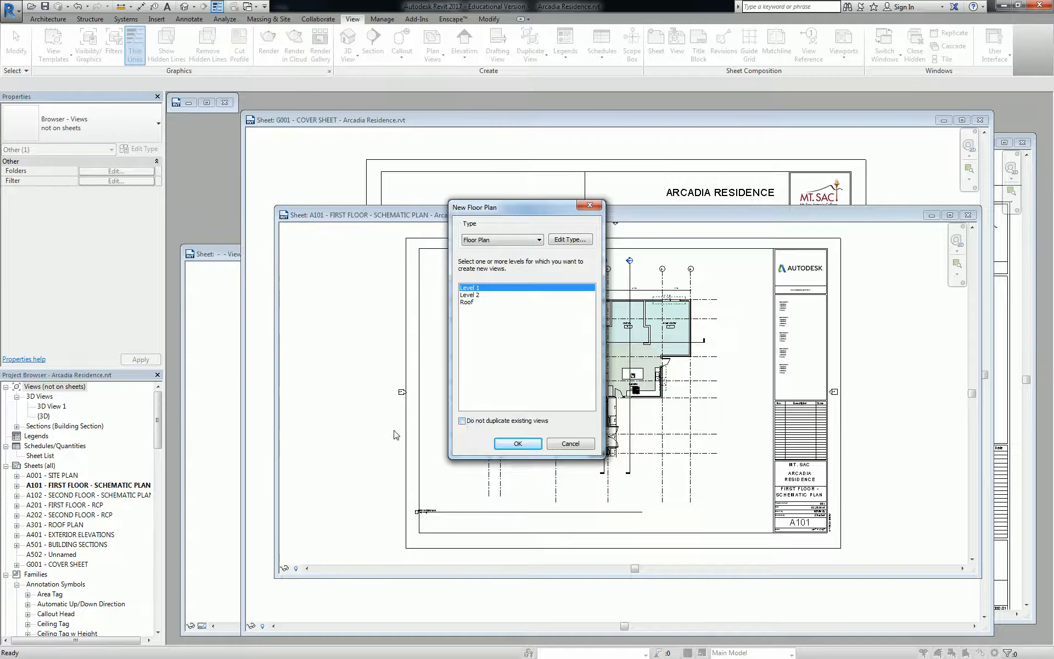
left_click(514, 443)
left_click(433, 50)
left_click(461, 76)
left_click(464, 420)
left_click(471, 287)
left_click(516, 444)
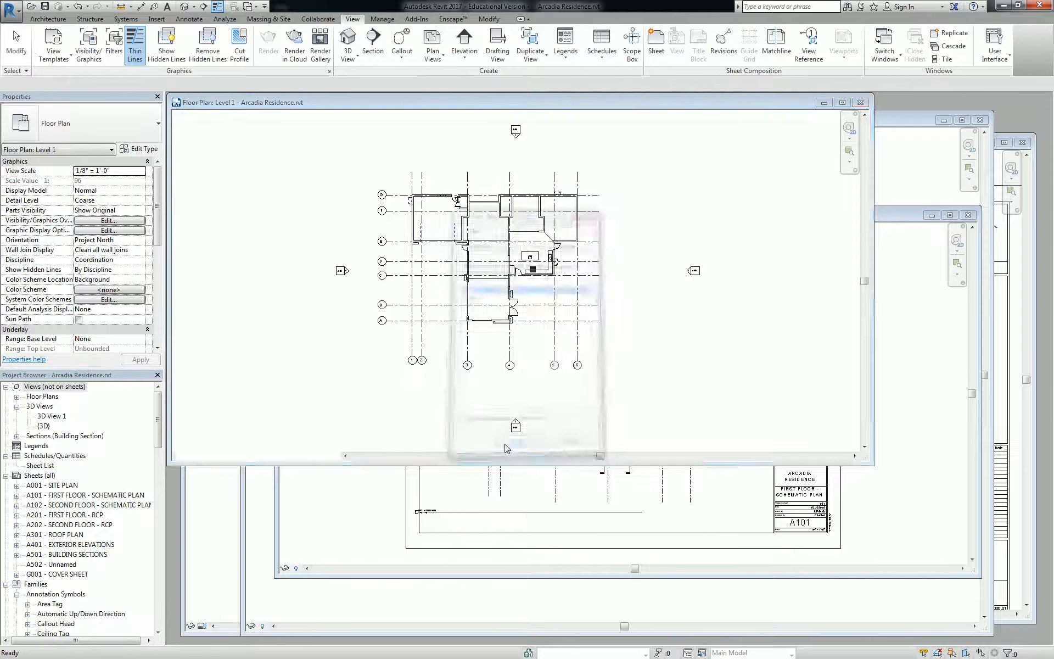
Step: Create two new floor plan views of Level 2 with "Do not duplicate existing views" turned off
left_click(432, 47)
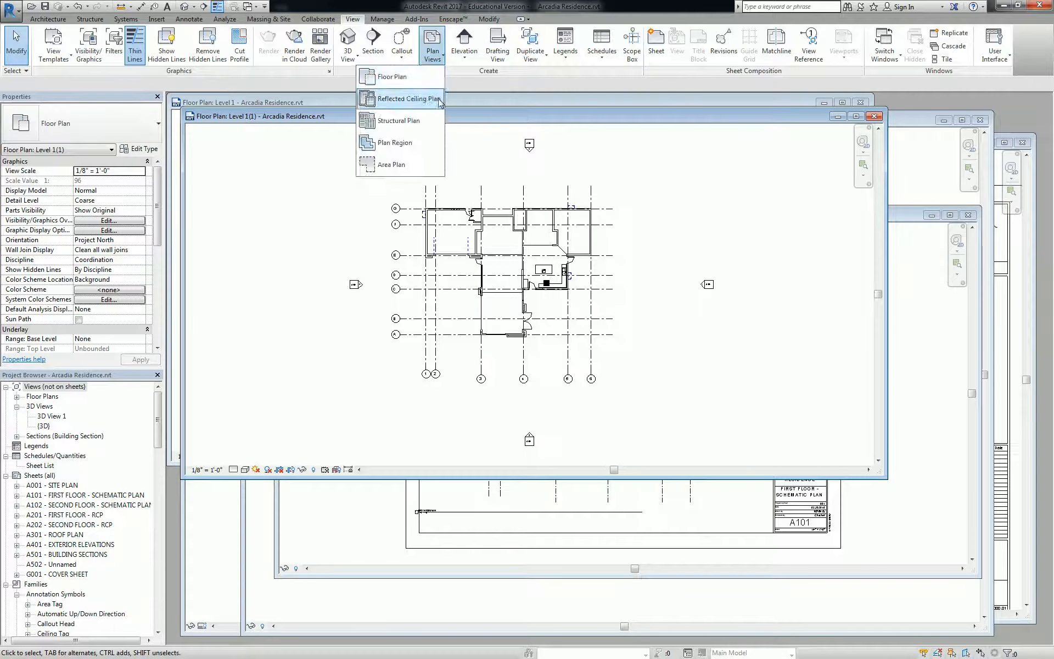
left_click(440, 76)
left_click(486, 420)
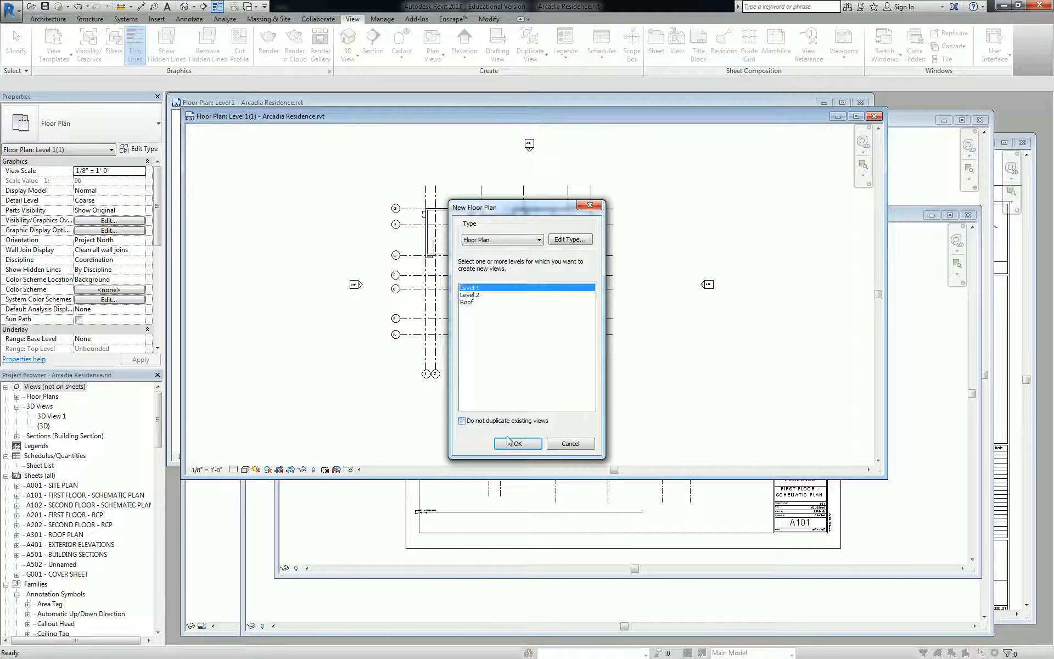
left_click(474, 294)
left_click(518, 443)
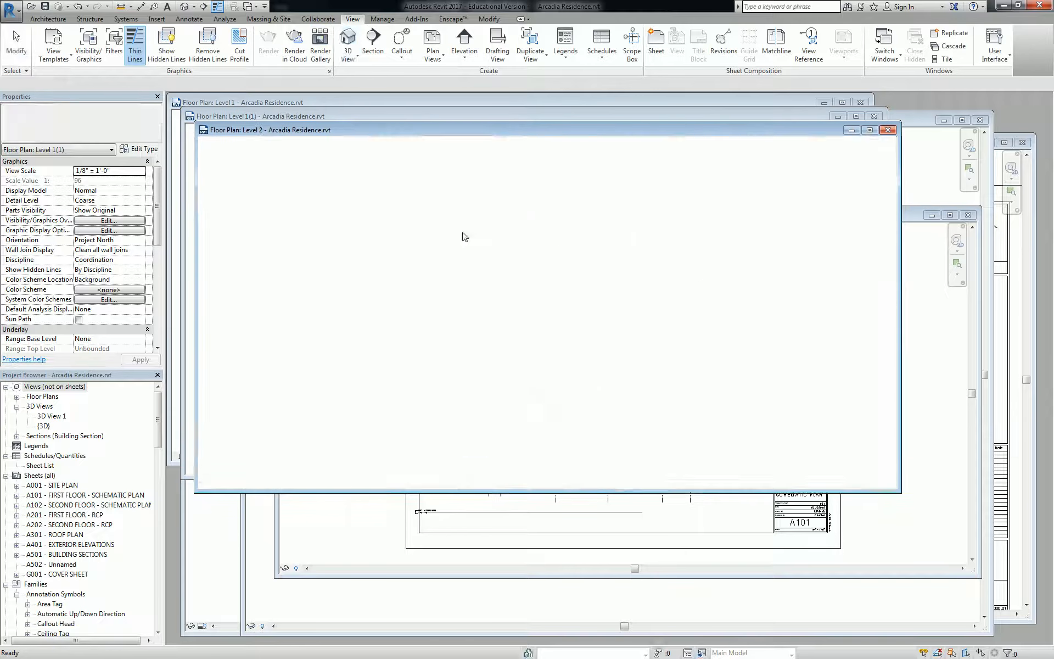
left_click(433, 46)
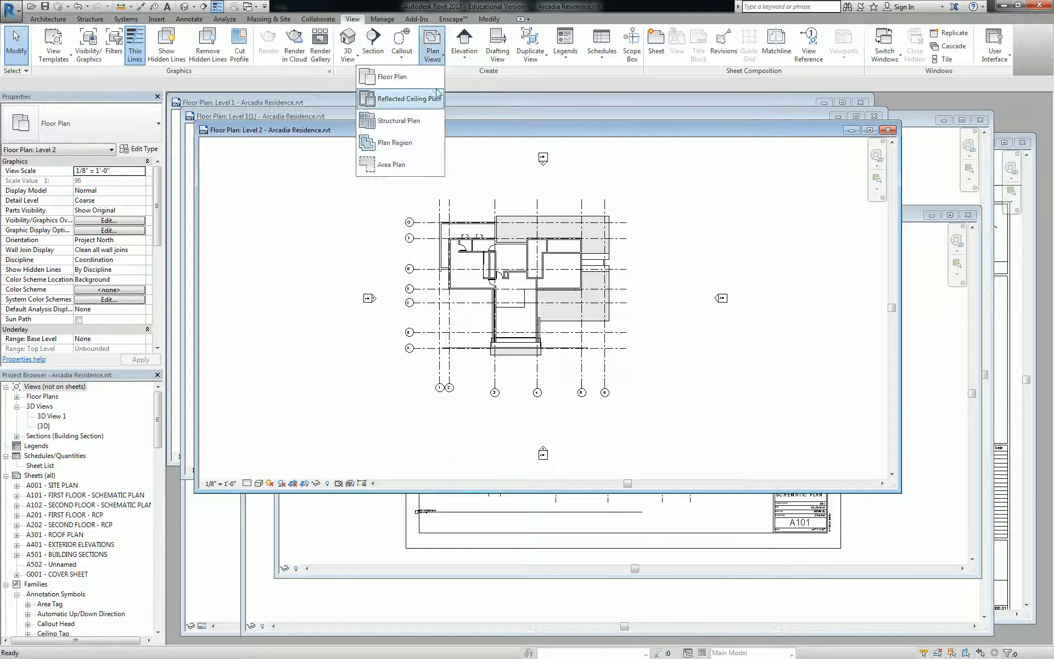
left_click(439, 76)
left_click(488, 421)
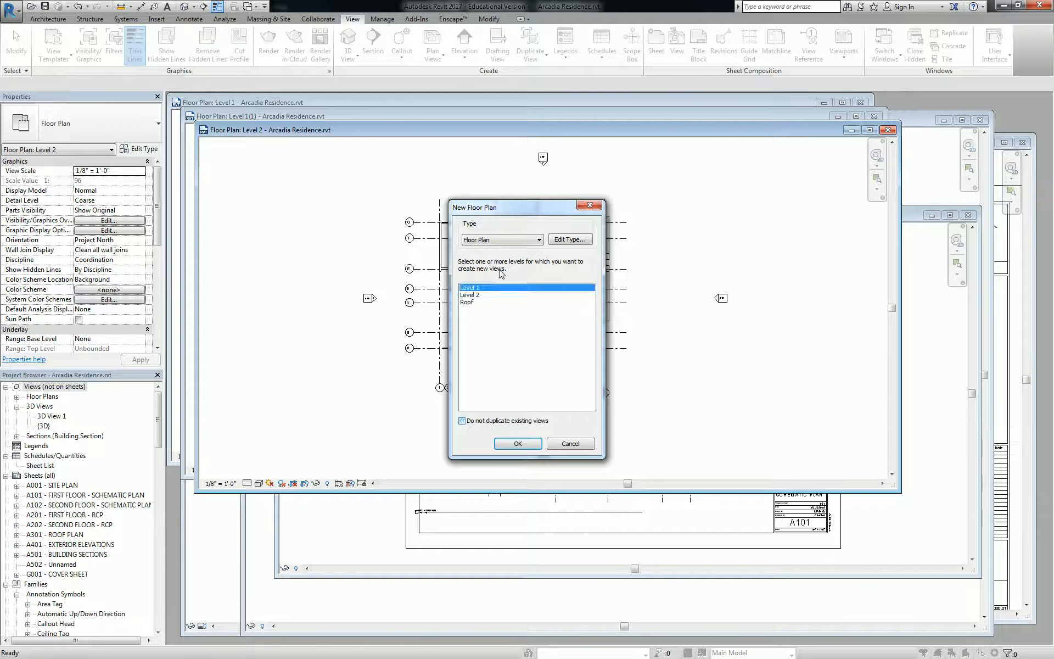
left_click(484, 295)
left_click(516, 442)
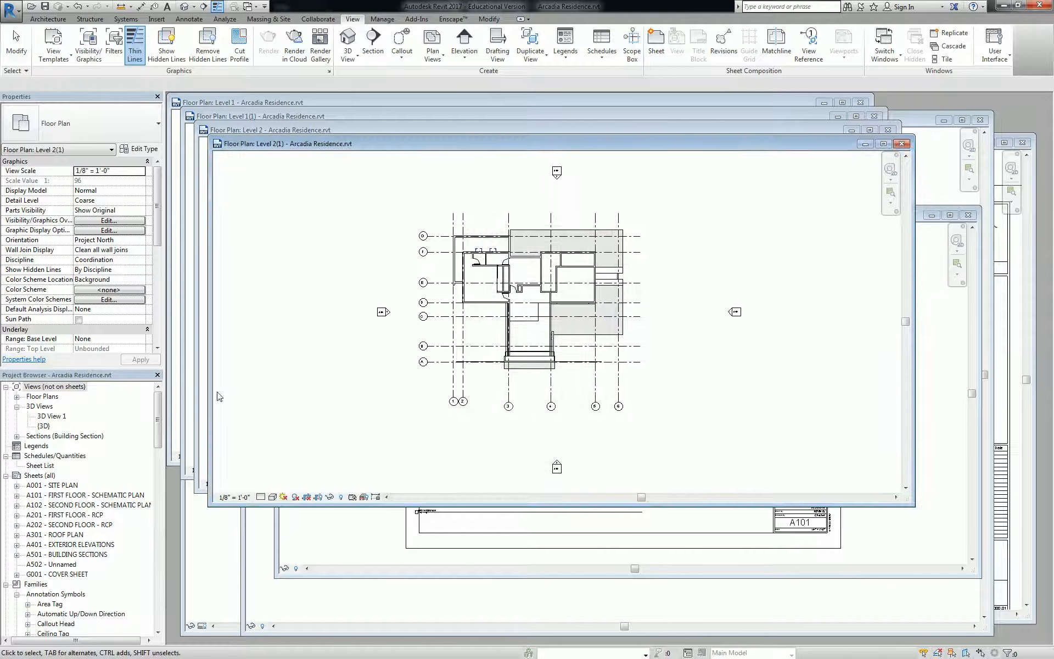
Step: Expand the Floor Plans branch of the Project Browser and review the new Level 1 views
left_click(17, 397)
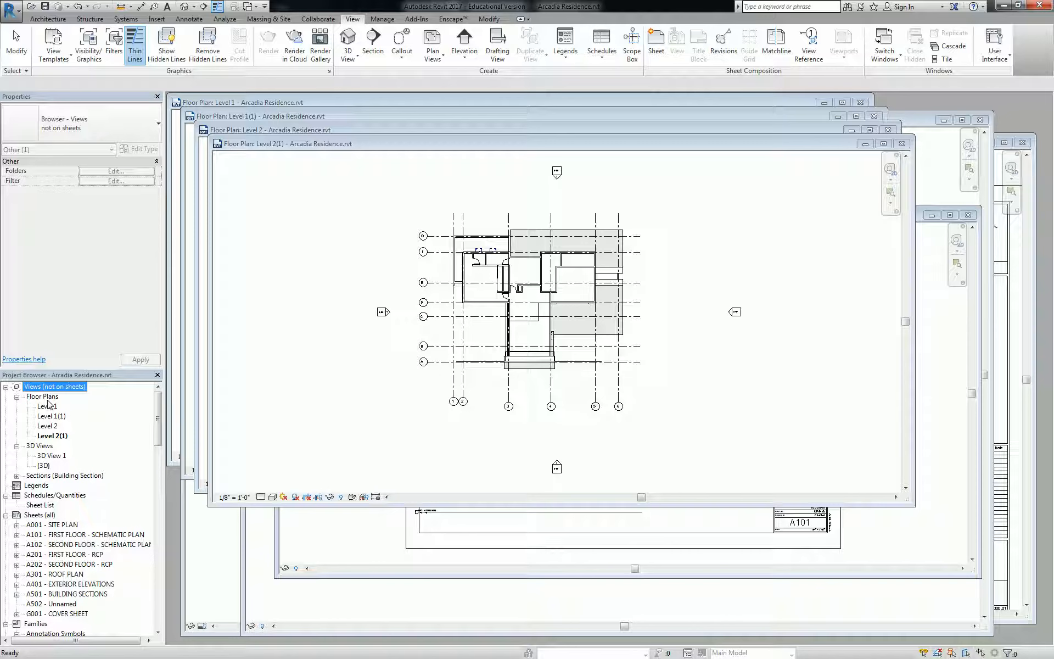
left_click(46, 407)
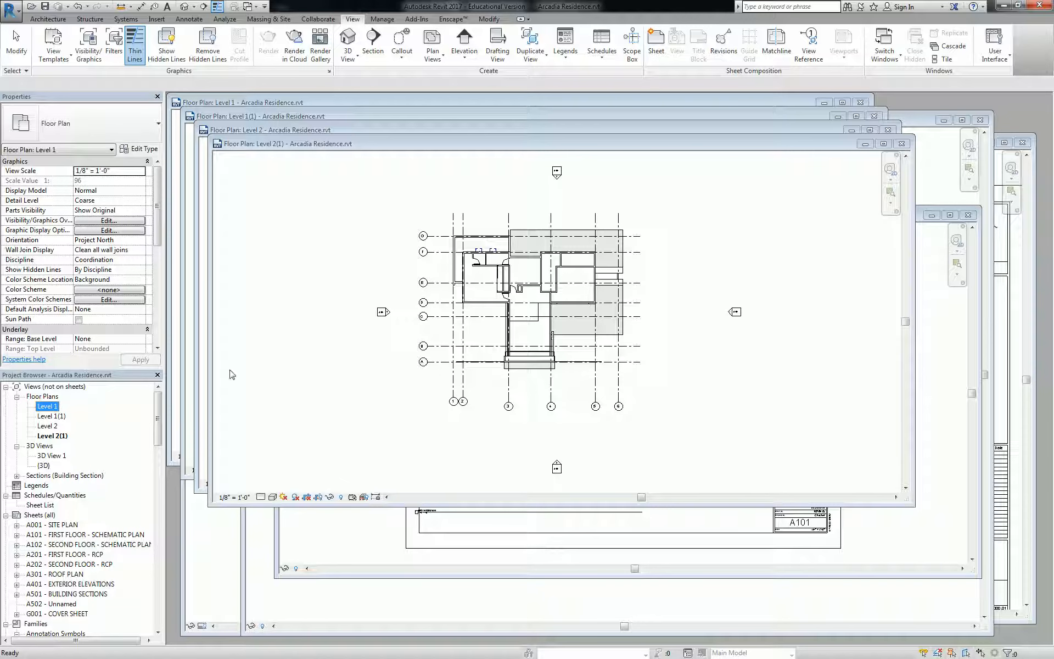
left_click(55, 416)
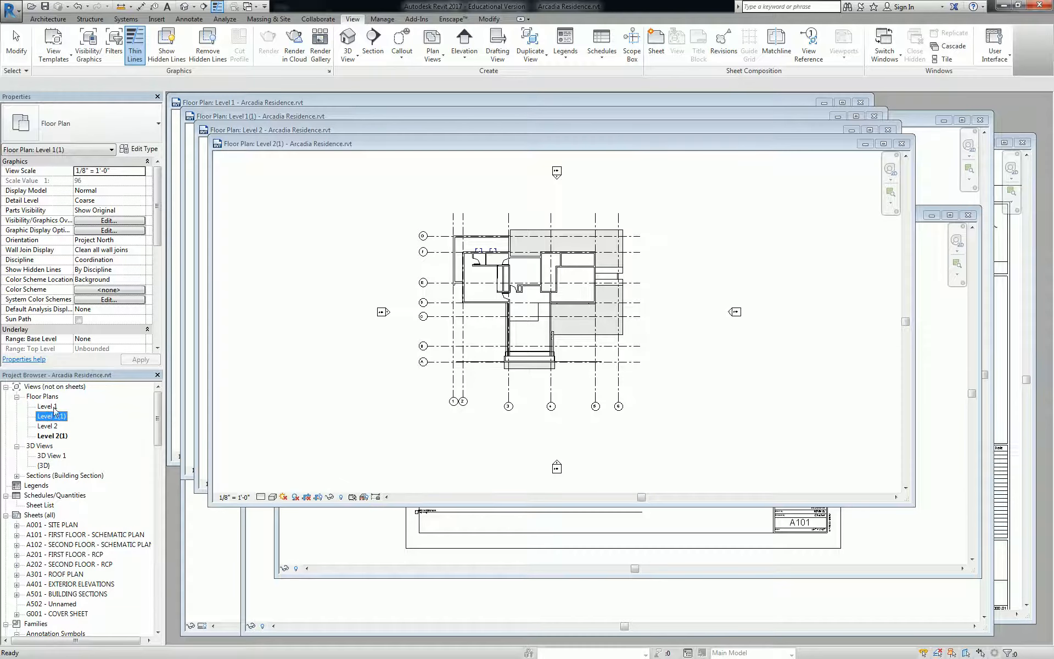
right_click(48, 406)
Step: Rename the floor plan view placed on sheet A101 as SCHEMATIC FIRST FLOOR PLAN
left_click(39, 535)
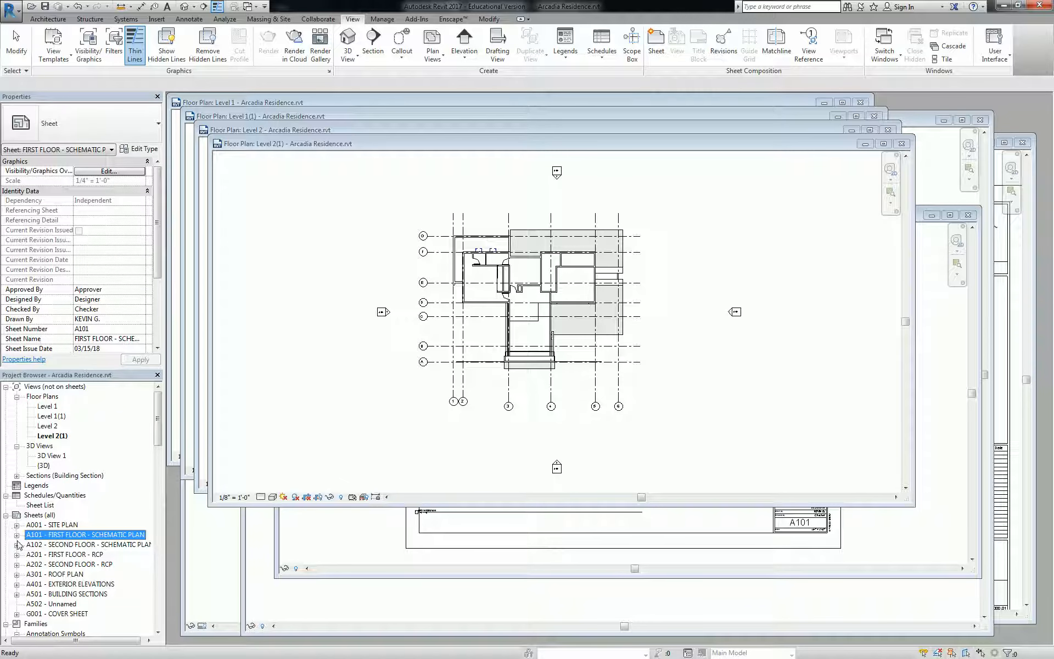
left_click(16, 534)
left_click(85, 546)
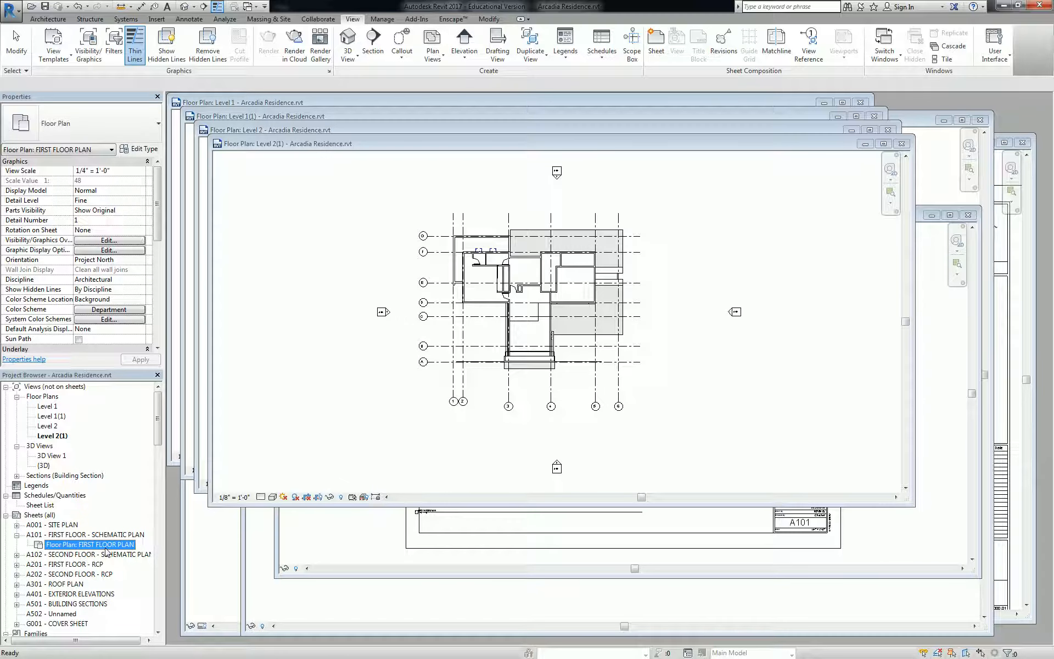
right_click(106, 552)
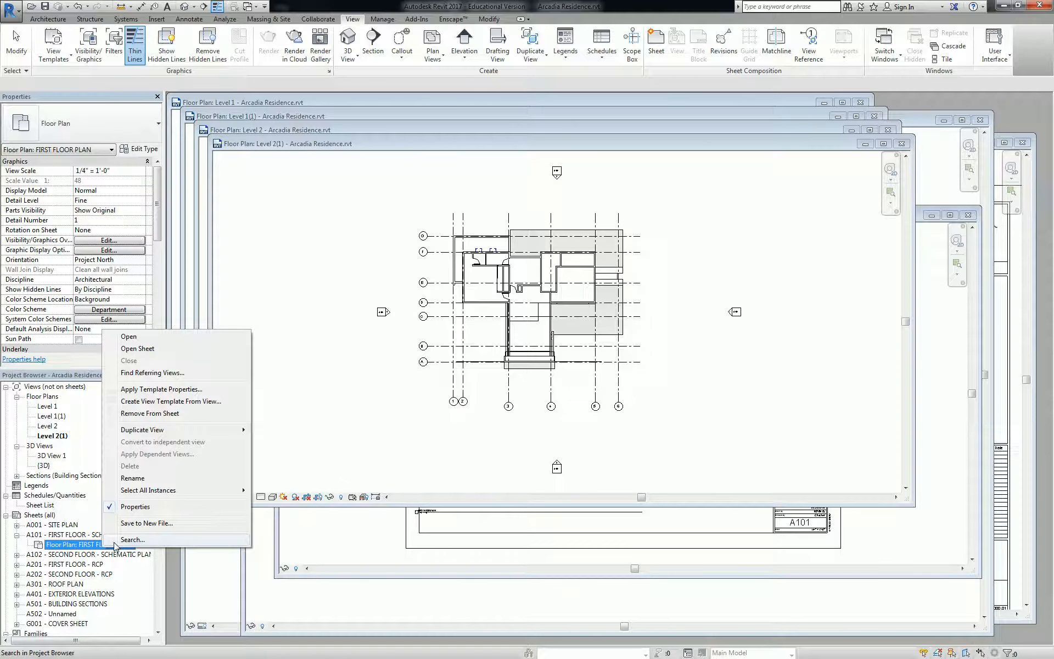
left_click(137, 492)
left_click(504, 324)
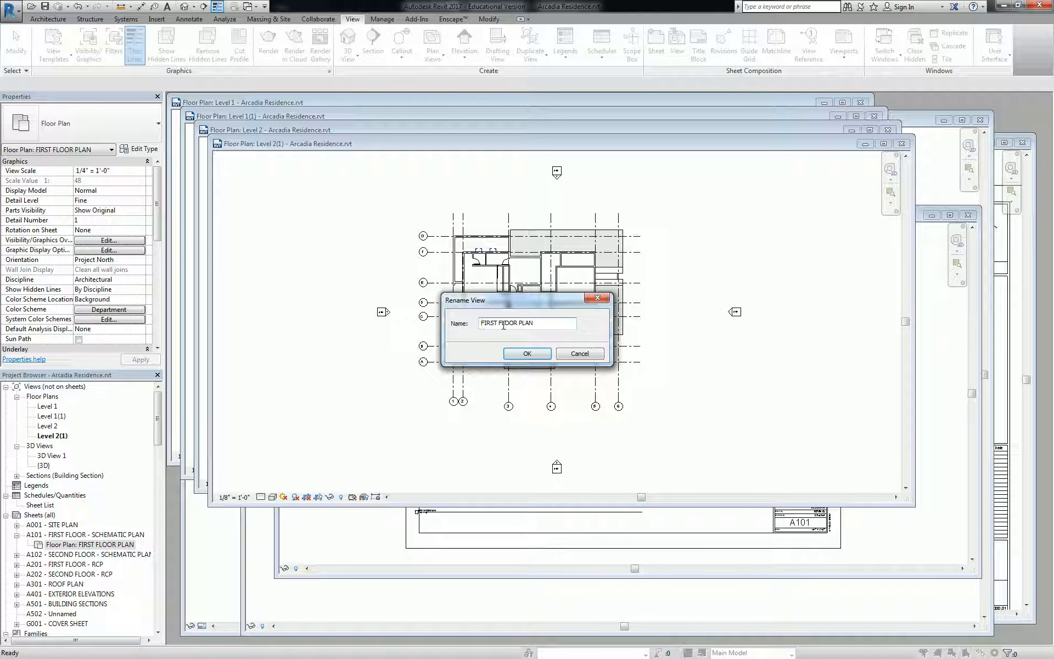
type("SCHEMATIC")
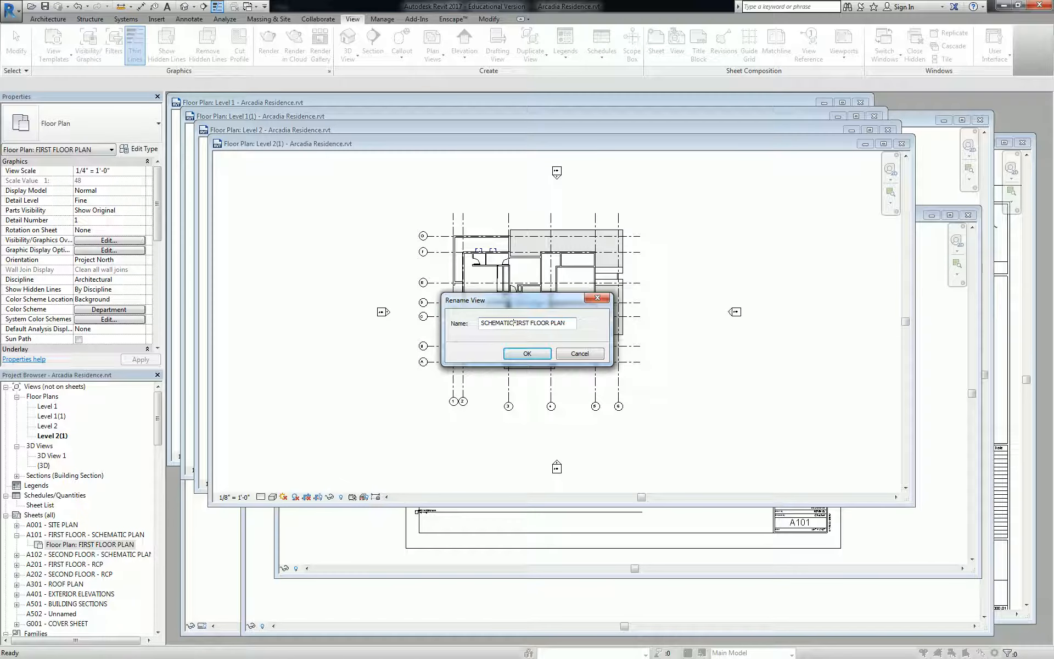
left_click(527, 354)
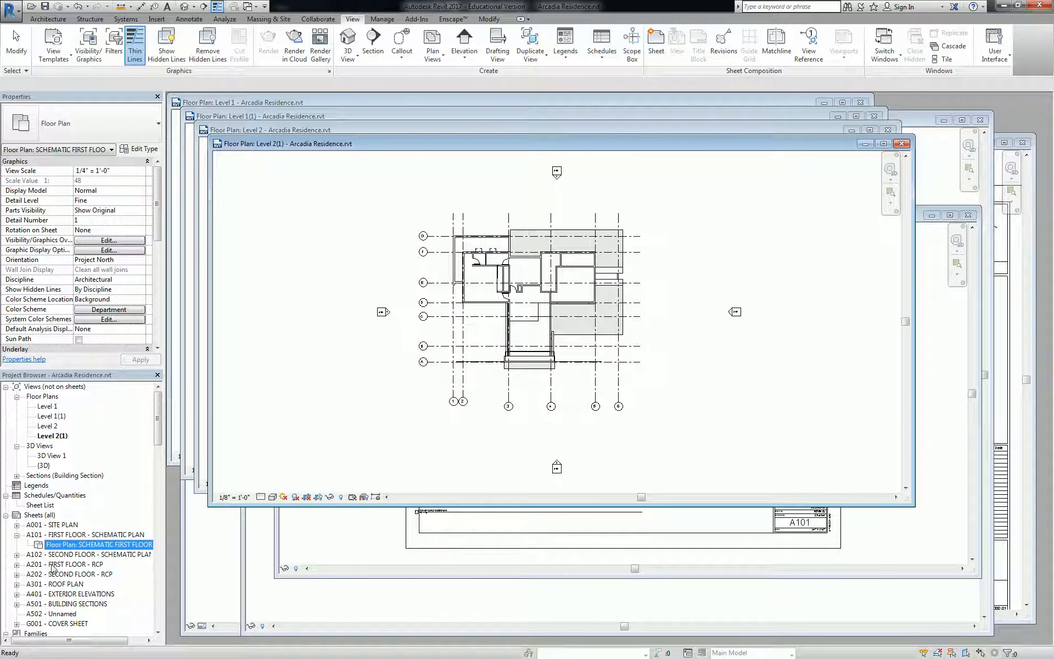
Step: Rename the floor plan view placed on sheet A102 as SCHEMATIC SECOND FLOOR PLAN
left_click(17, 555)
right_click(78, 566)
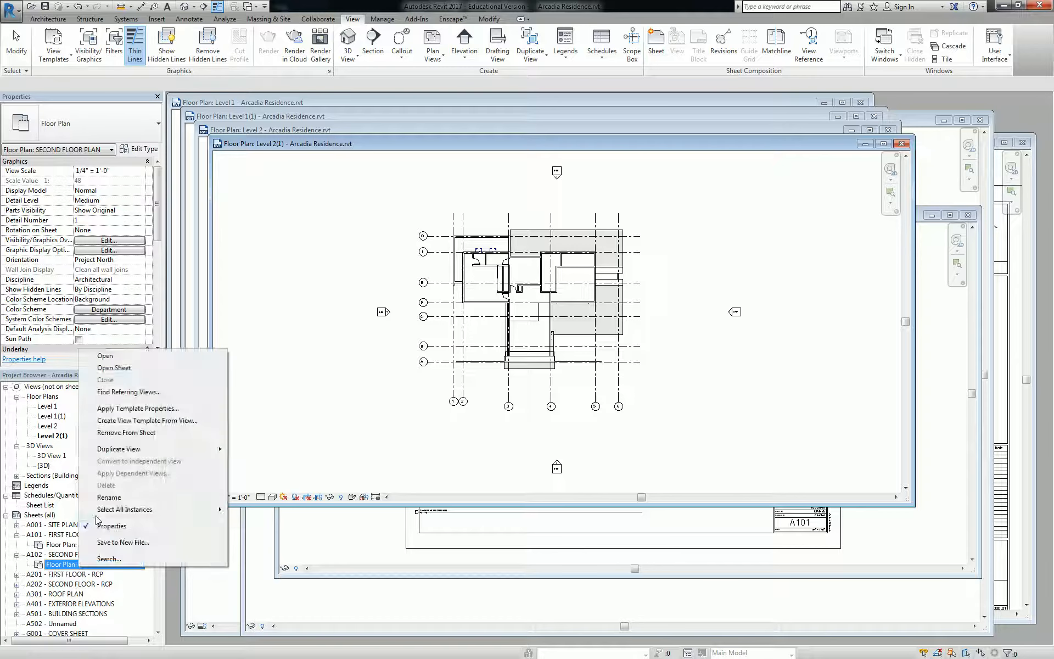
left_click(103, 500)
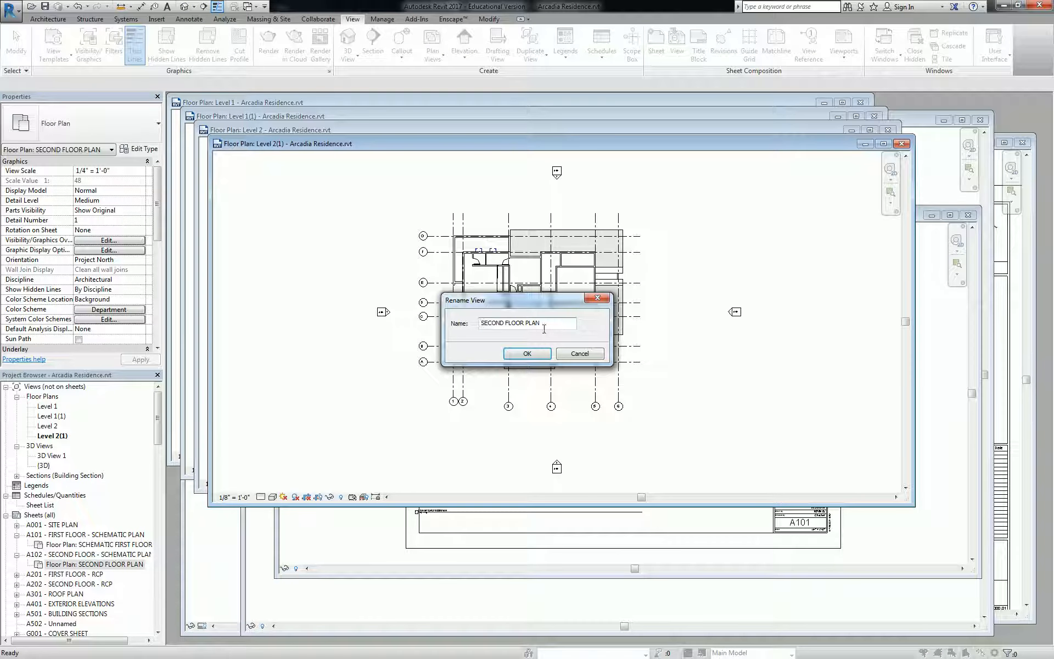
key("Home")
type("SCHEMATIC")
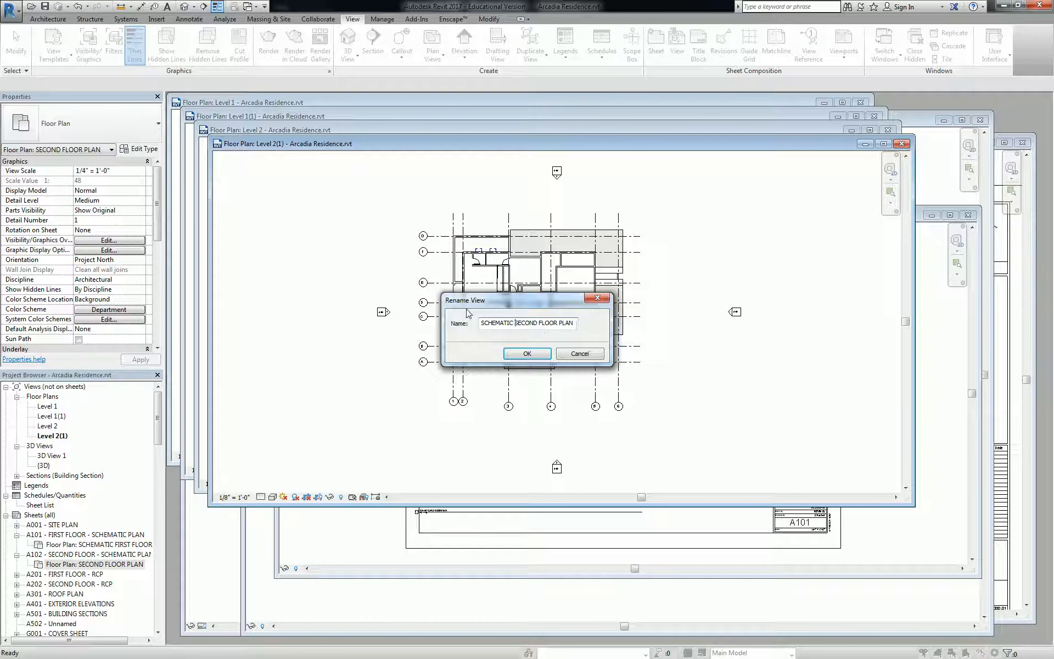
left_click(527, 353)
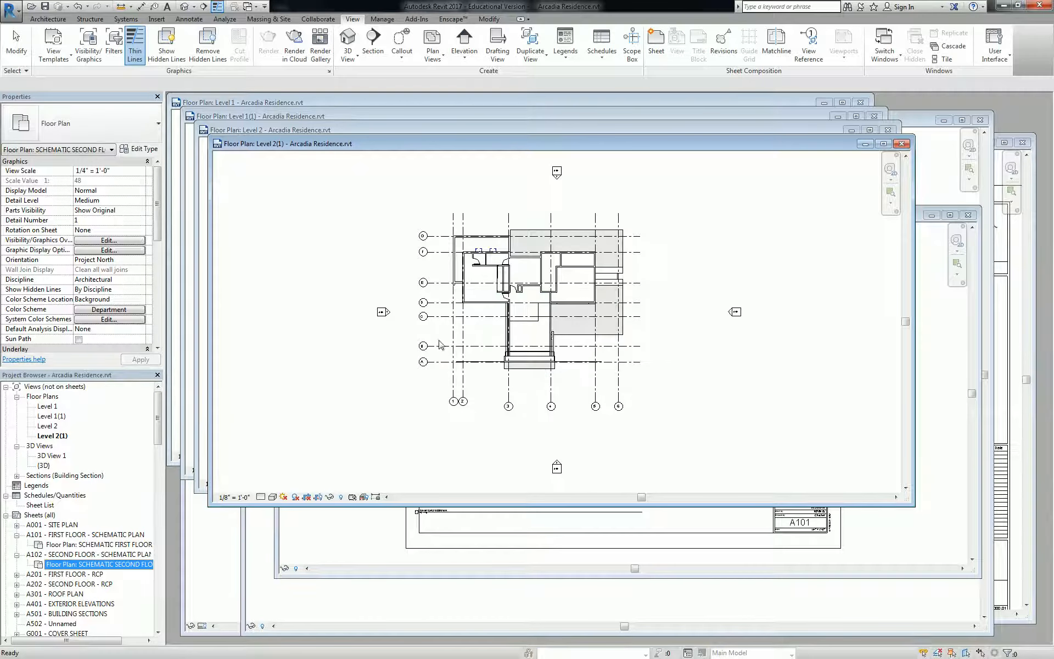
Step: Rename the new Level 1 floor plan view as FIRST FLOOR PLAN without renaming the corresponding level and views
right_click(52, 407)
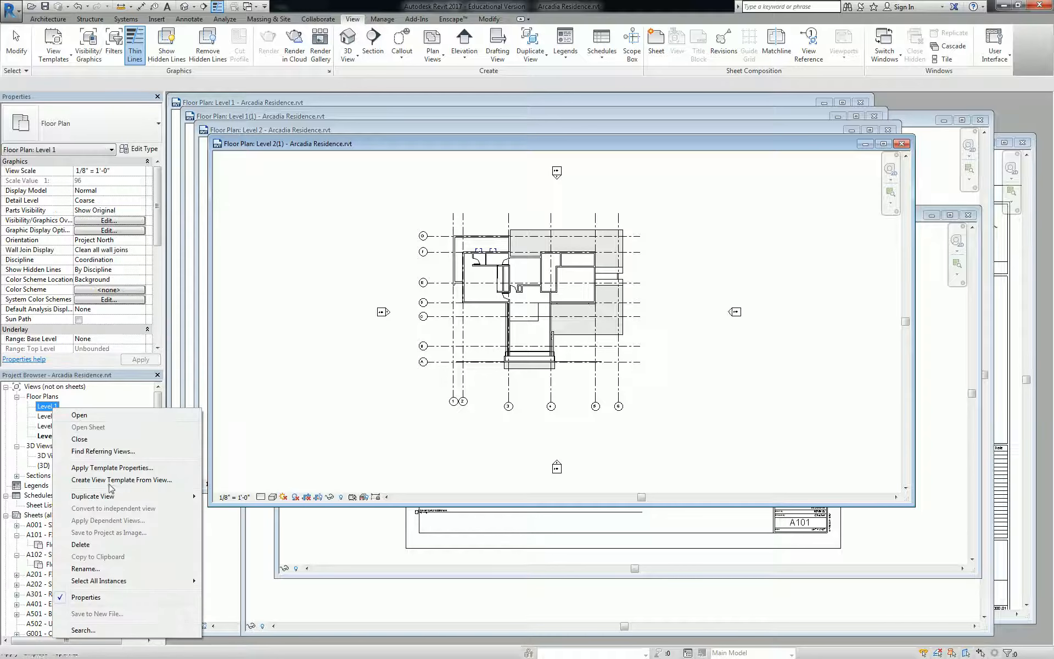
left_click(121, 570)
type("FIRST")
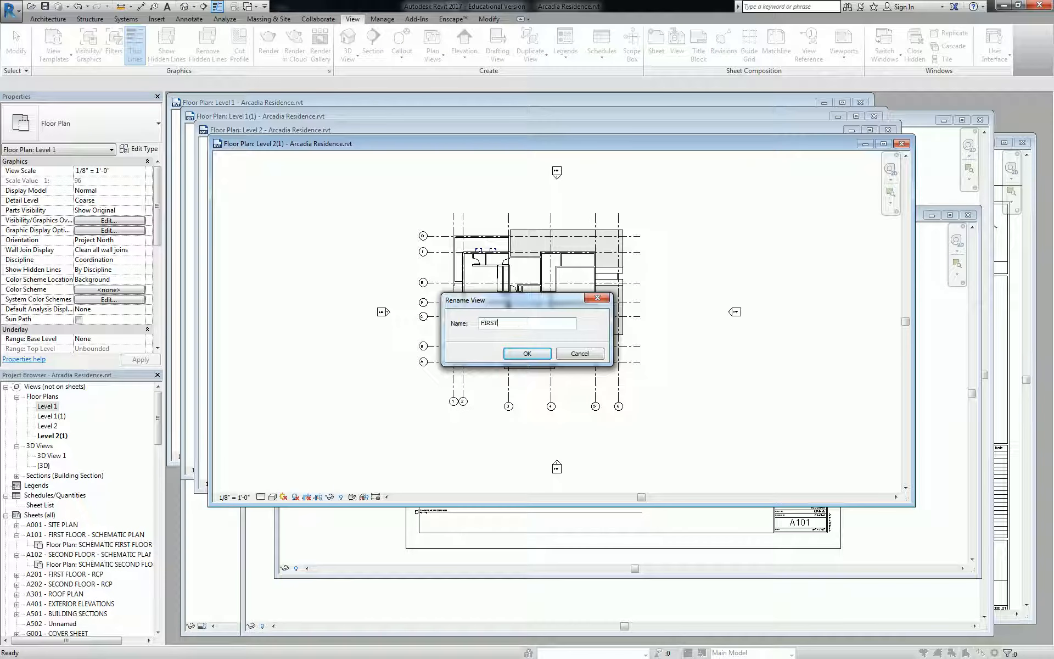
type(" FLOOR PLAN")
key("Return")
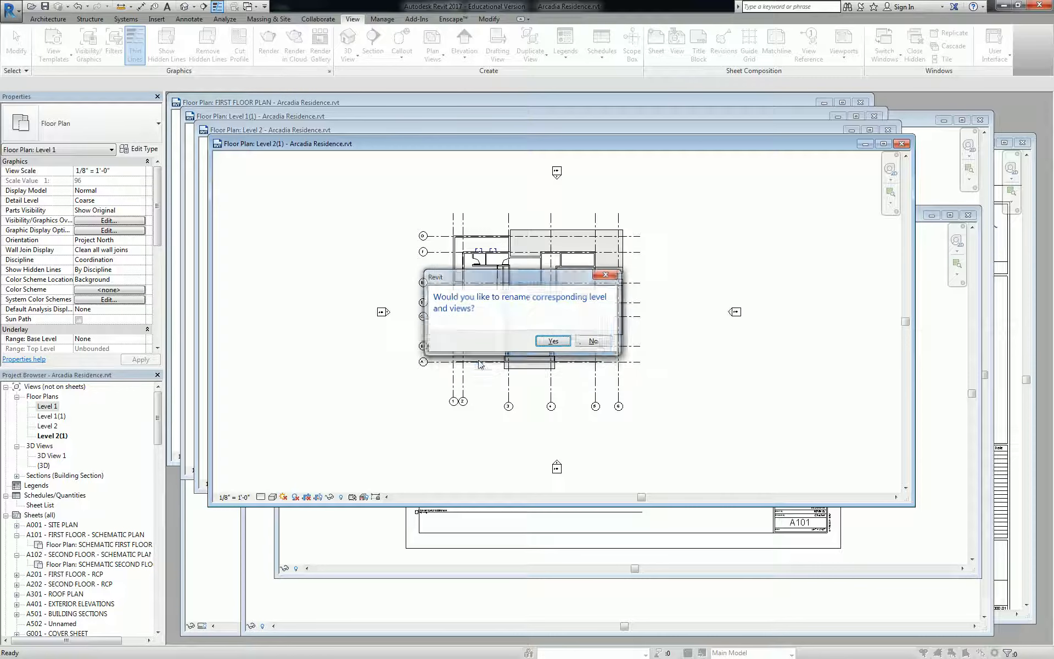
left_click(595, 341)
Step: Rename the Level 2 floor plan view as SECOND FLOOR PLAN without renaming the corresponding level and views
right_click(47, 426)
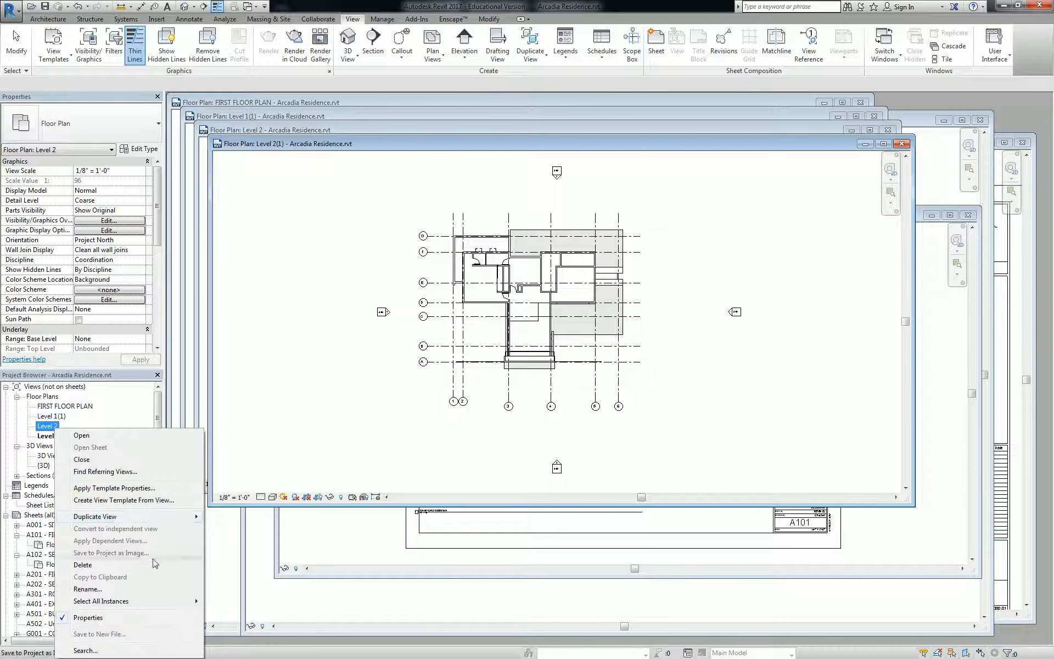
left_click(158, 589)
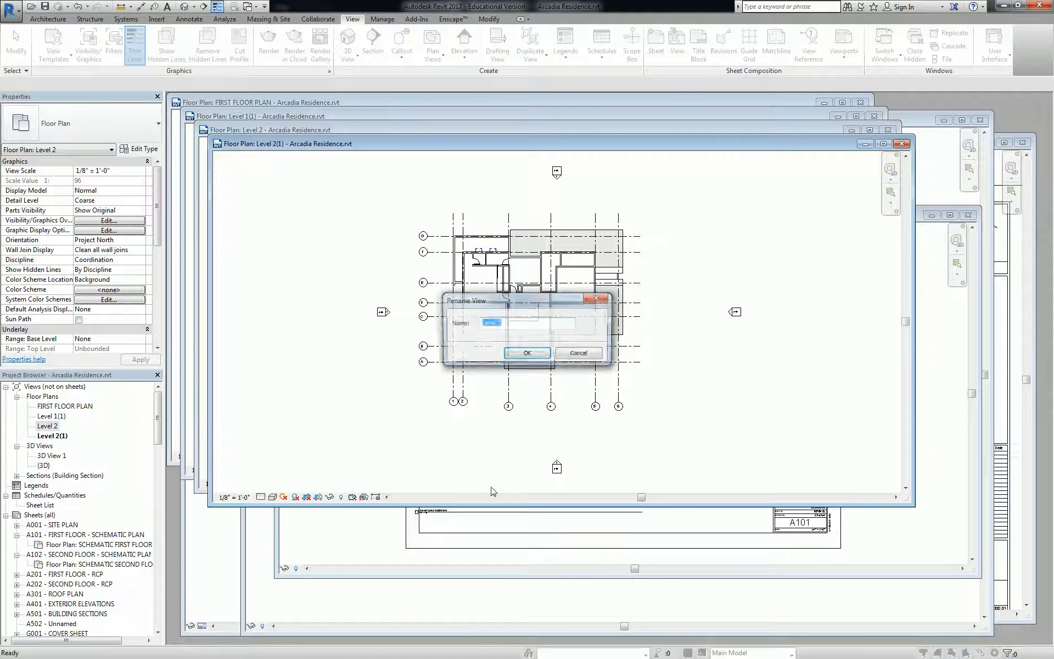
type("SECOND FLOOR PL")
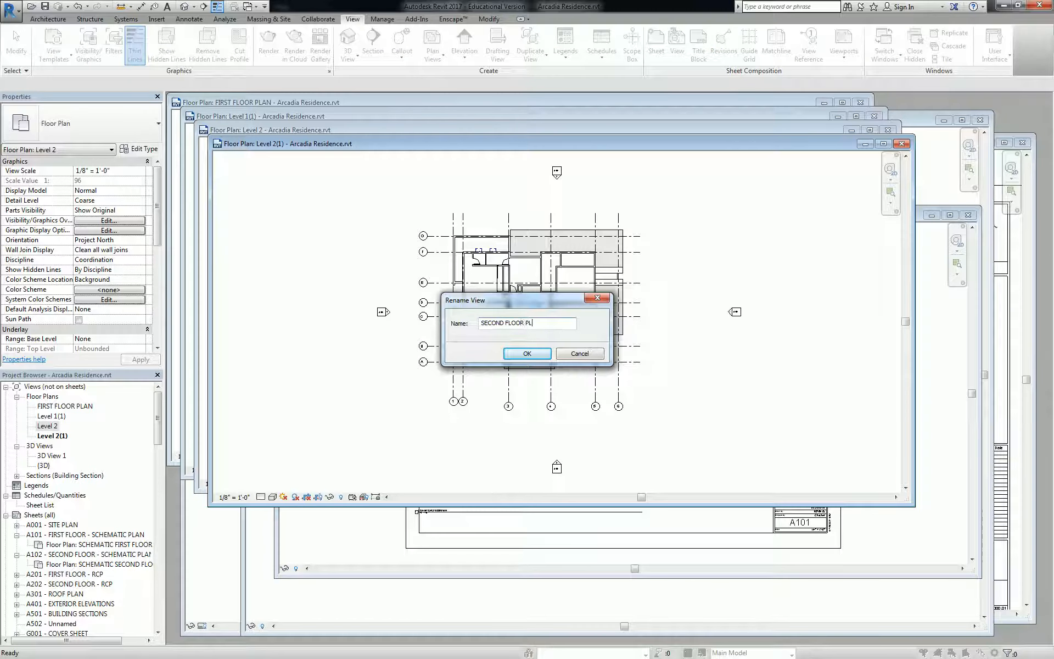
type("AN")
key("Return")
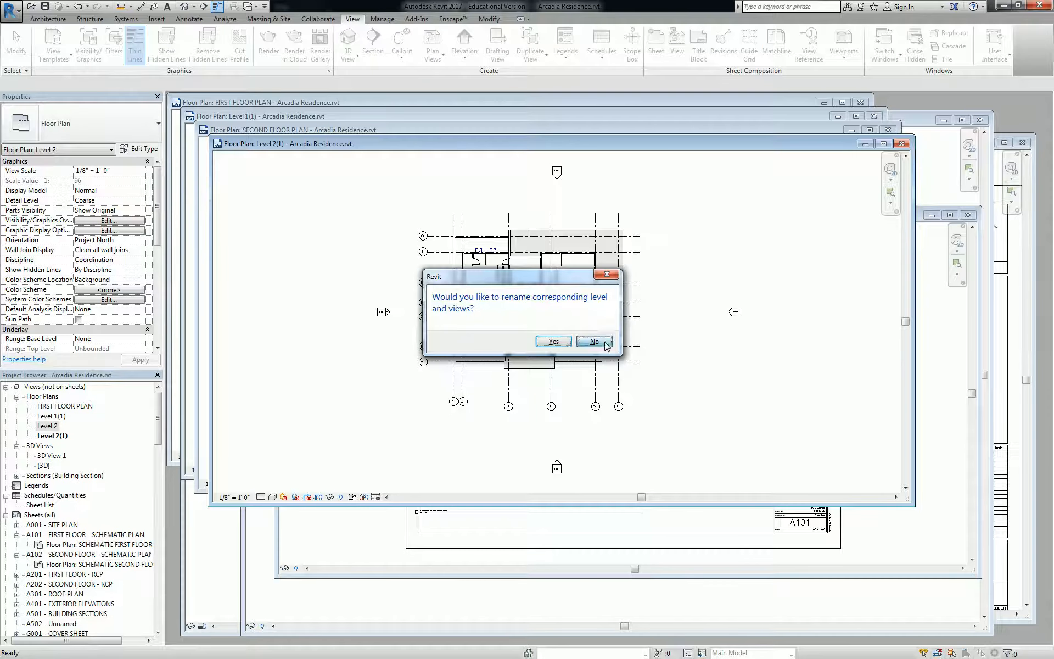
left_click(594, 341)
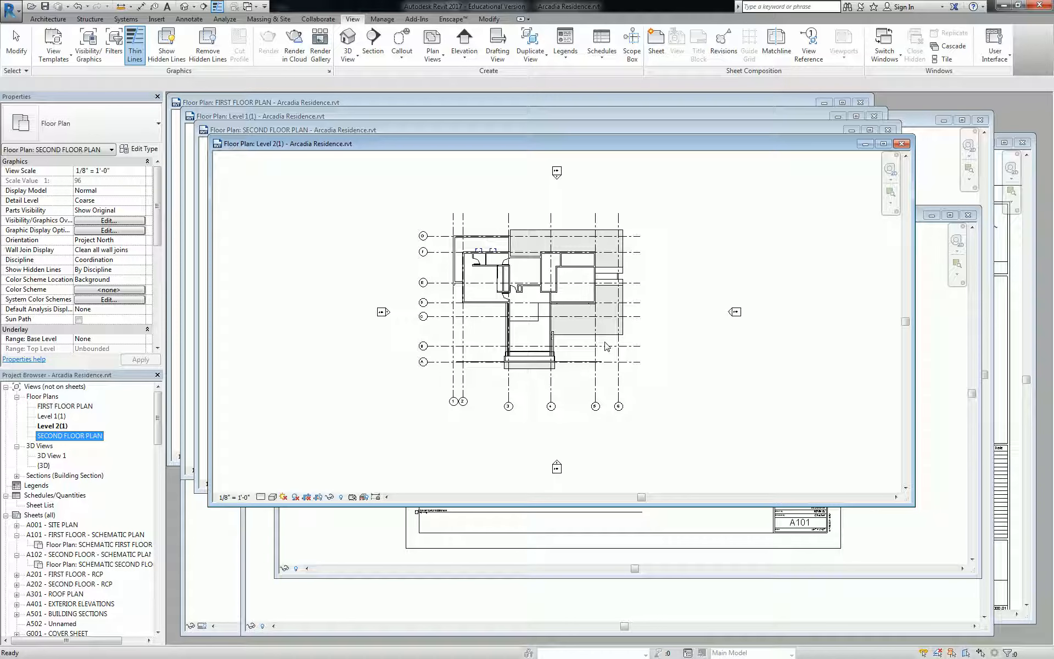
Step: Duplicate the Level 1(1) floor plan view with detailing, and delete the copy again
left_click(54, 417)
right_click(54, 418)
mouse_move(127, 506)
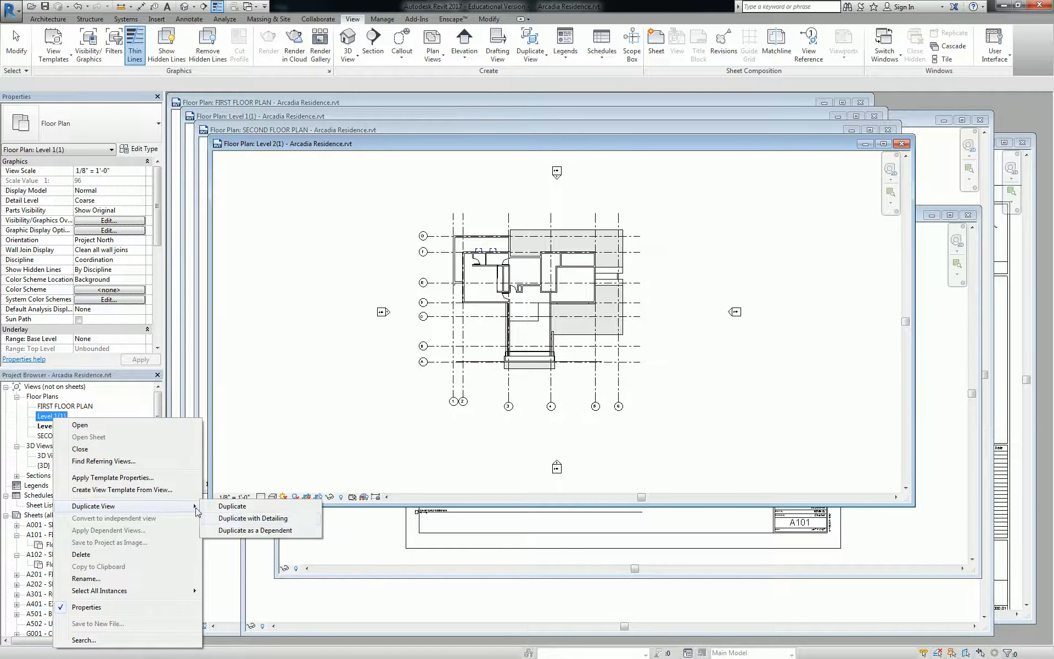
left_click(239, 518)
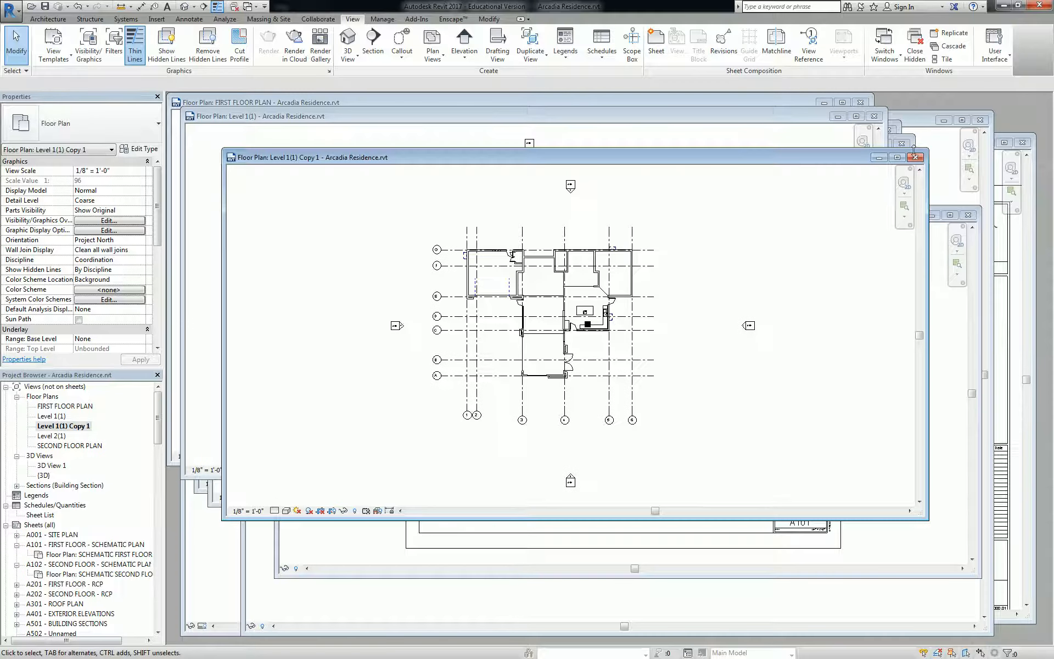
left_click(64, 426)
key("Delete")
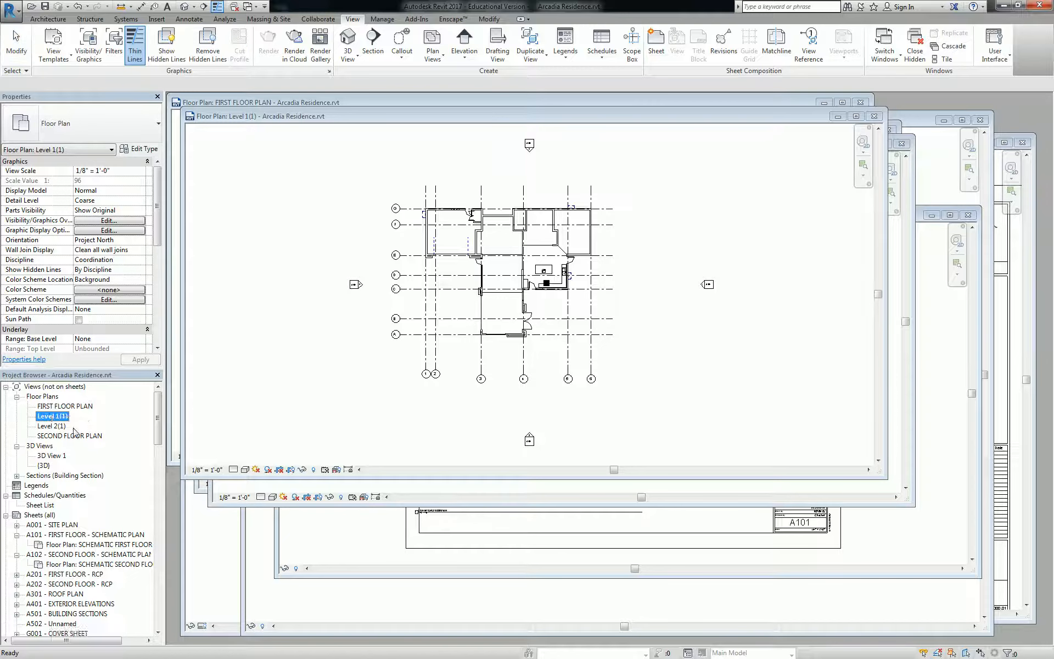
Step: Rename the Level 1(1) floor plan view as "working - fiirst floor plan"
right_click(53, 419)
left_click(90, 577)
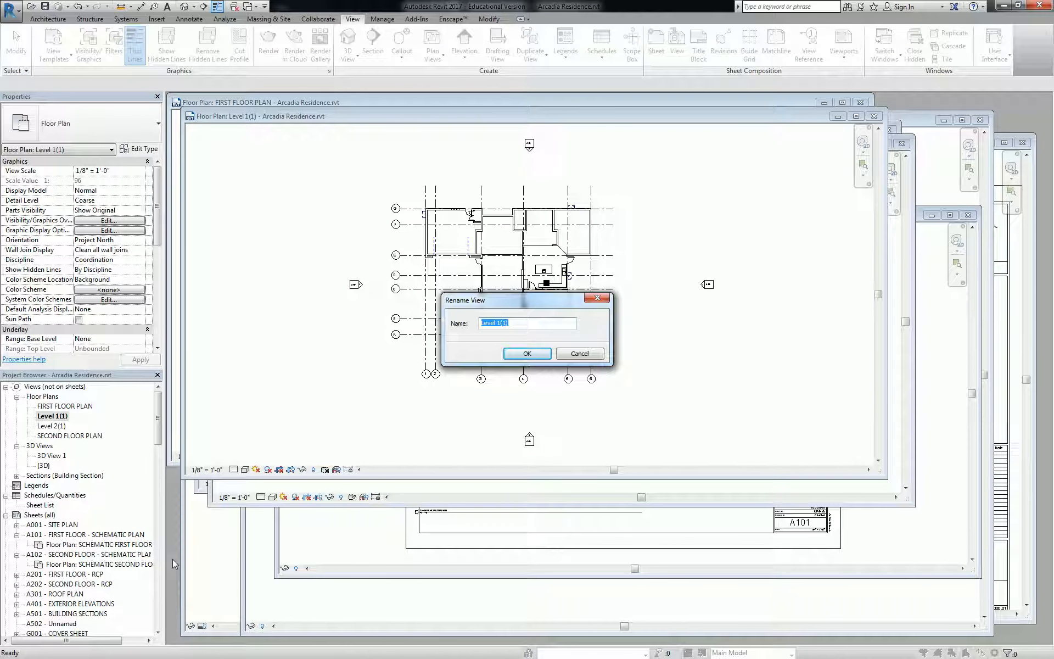
type("first")
key("BackSpace")
key("BackSpace")
key("BackSpace")
key("BackSpace")
key("BackSpace")
type("working - fiirst floor plan")
key("Return")
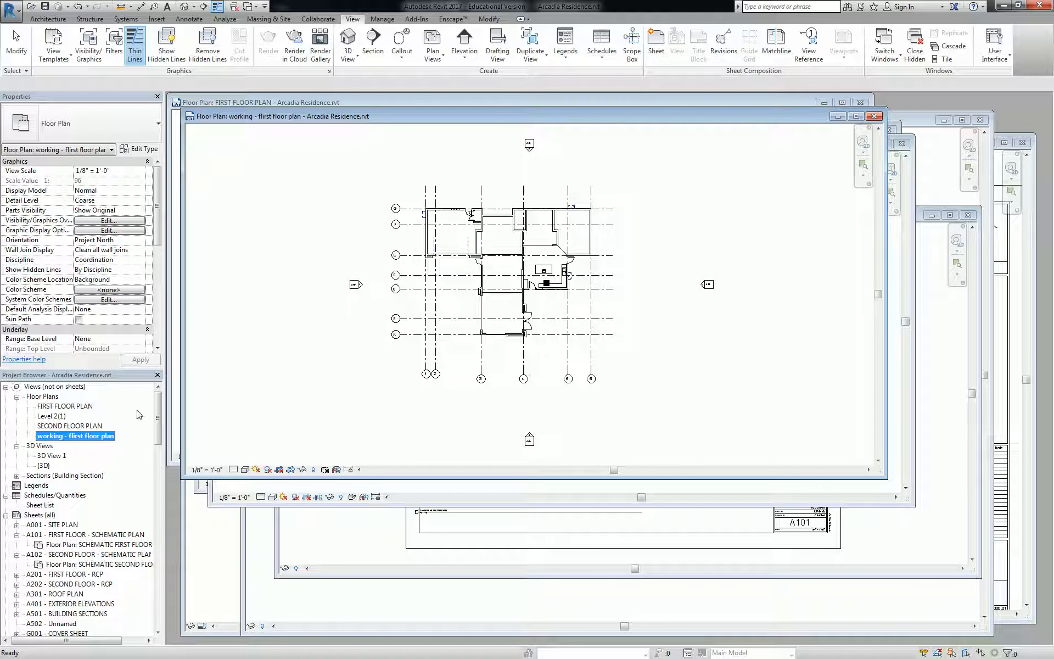
Step: Open the working first floor plan, move its window aside, and make the FIRST FLOOR PLAN window narrower and taller
double_click(99, 437)
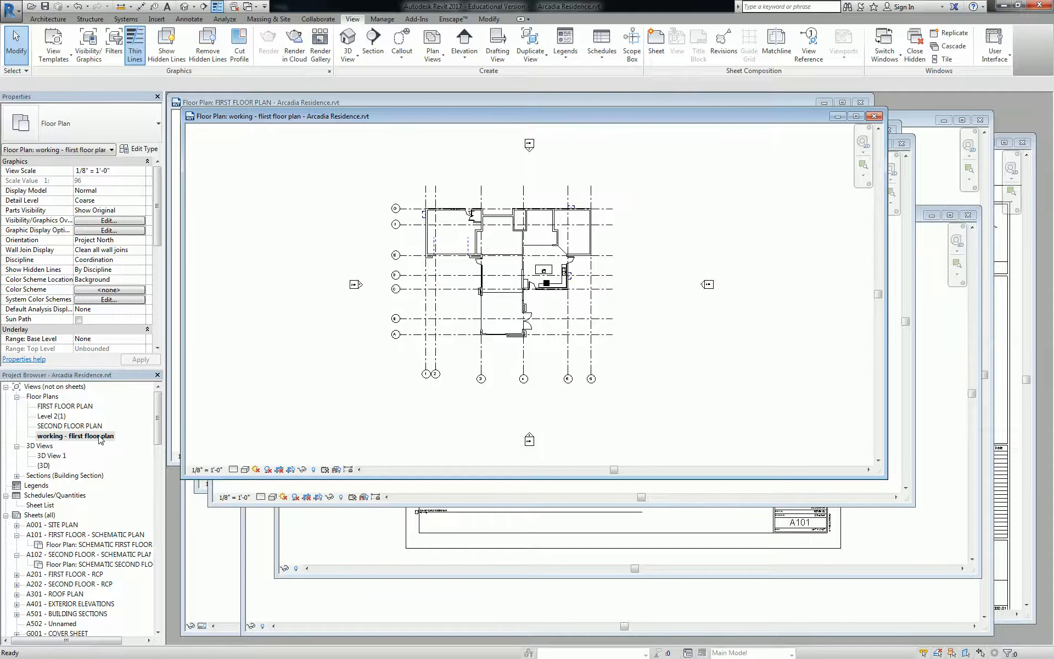
left_click_drag(384, 121, 531, 236)
left_click_drag(441, 105, 451, 124)
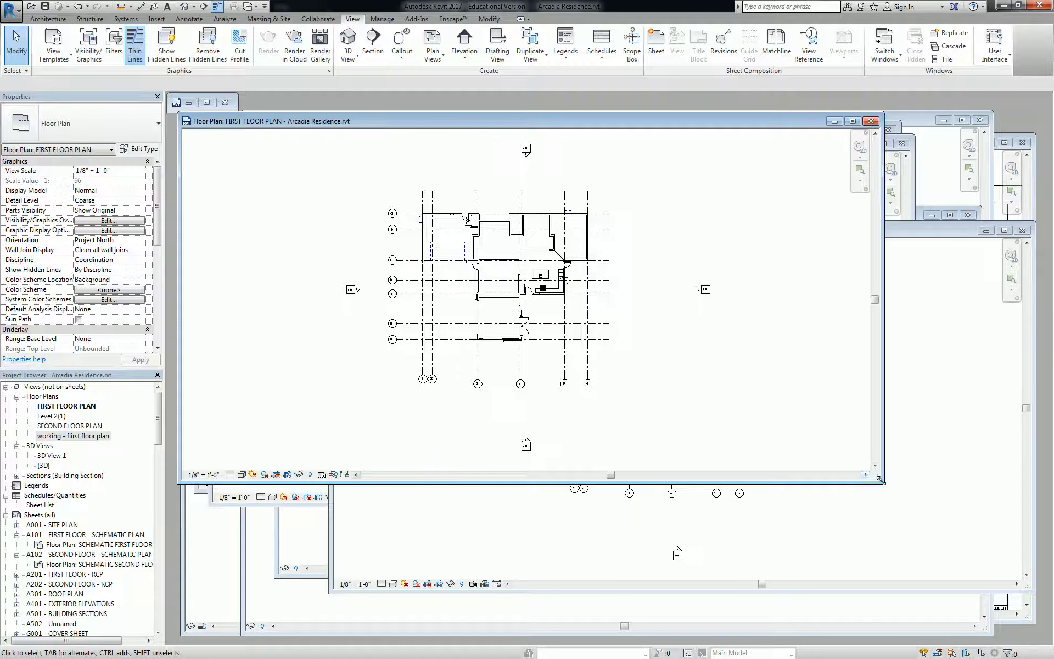
left_click_drag(880, 480, 595, 643)
Step: Fit the working floor plan window beside the FIRST FLOOR PLAN window and centre the plan in each
left_click(765, 139)
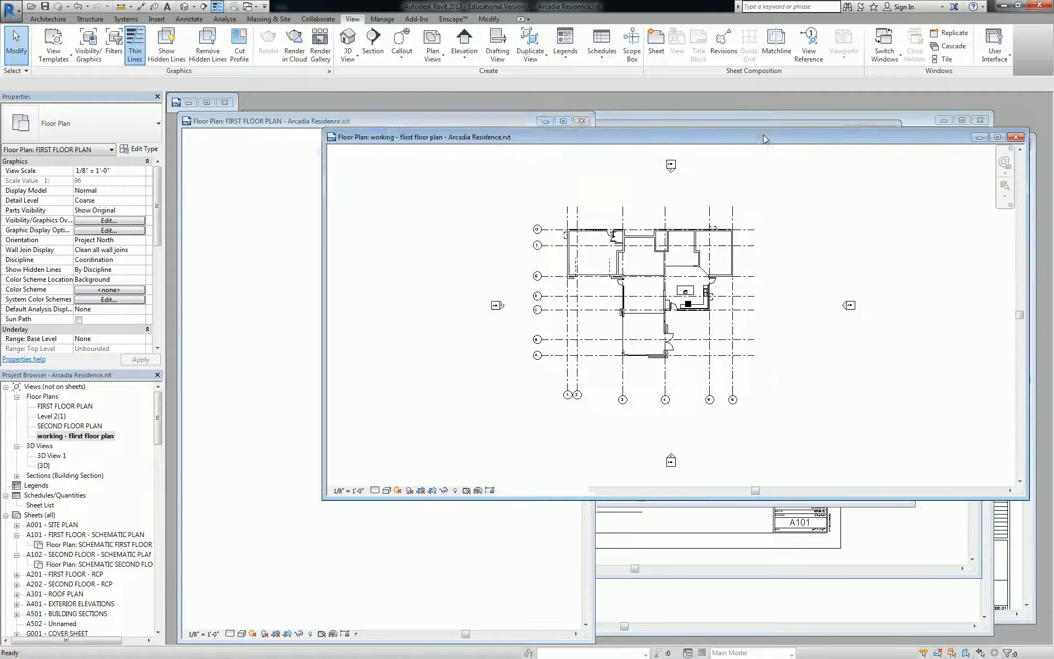
left_click_drag(765, 139, 775, 111)
left_click(333, 478)
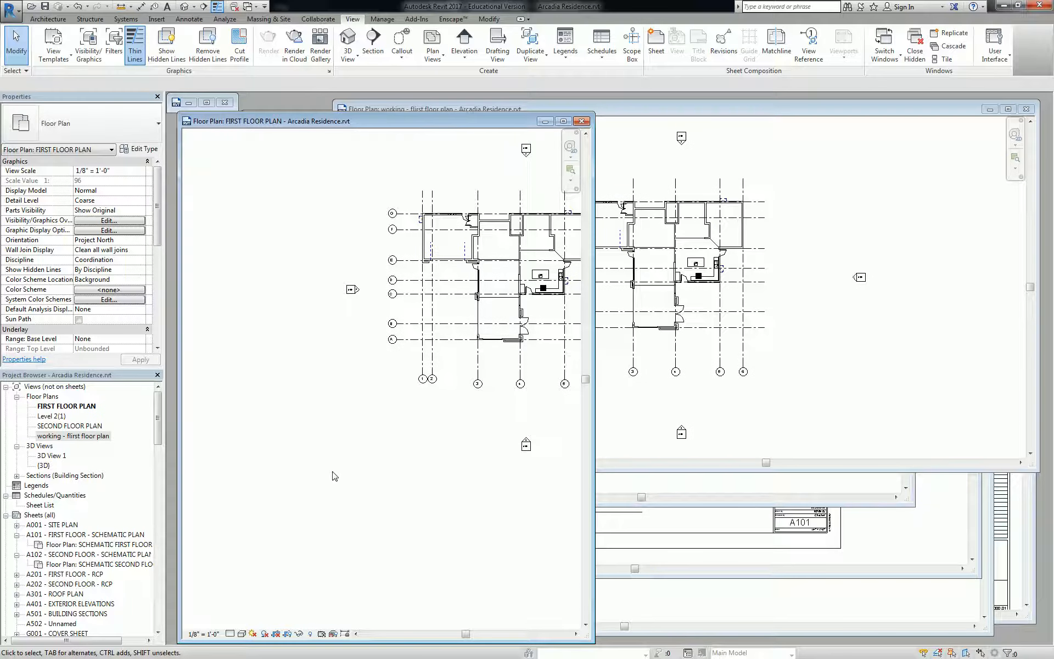
left_click(680, 416)
left_click_drag(334, 471, 595, 636)
left_click(466, 434)
middle_click_drag(467, 308, 359, 340)
left_click(824, 357)
middle_click_drag(862, 294, 768, 303)
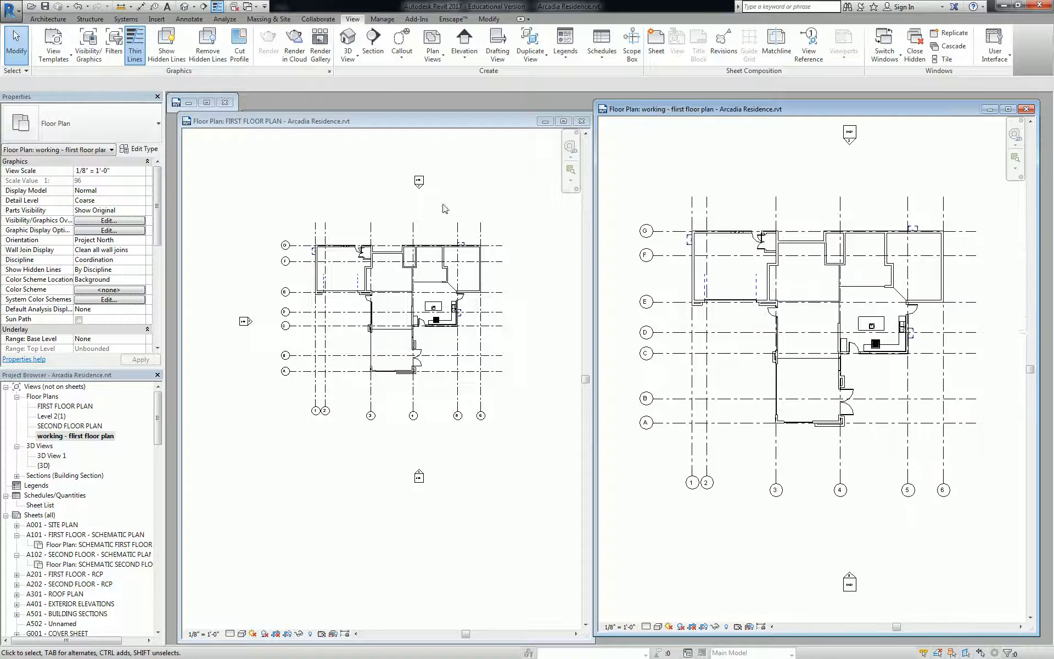
Step: Tag all untagged doors in the FIRST FLOOR PLAN view with the Door Tag family, without leaders
left_click(351, 163)
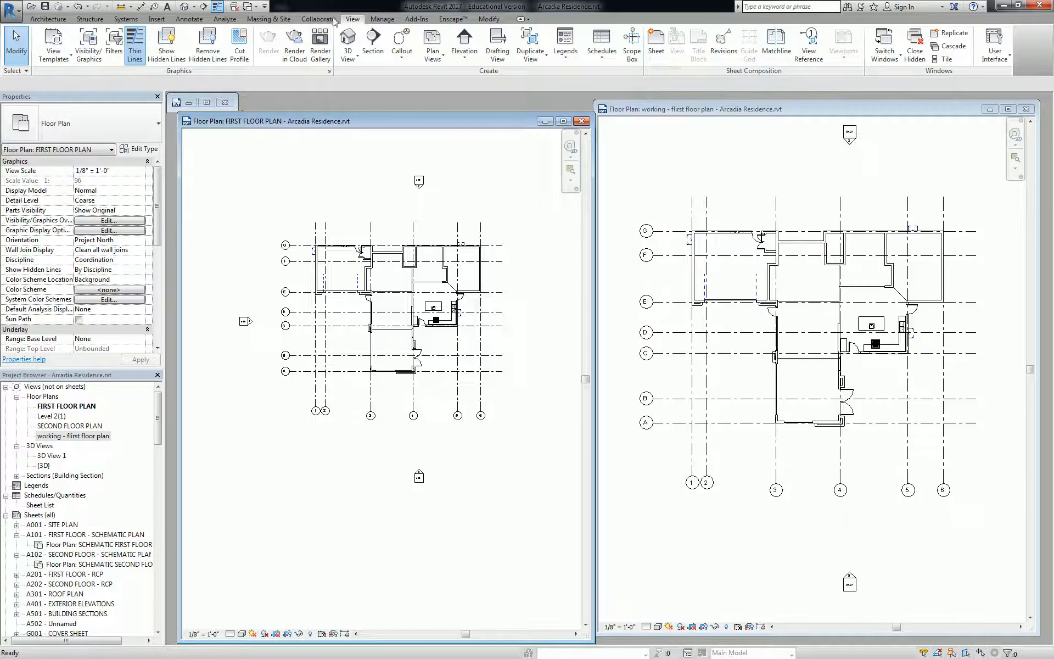
left_click(188, 19)
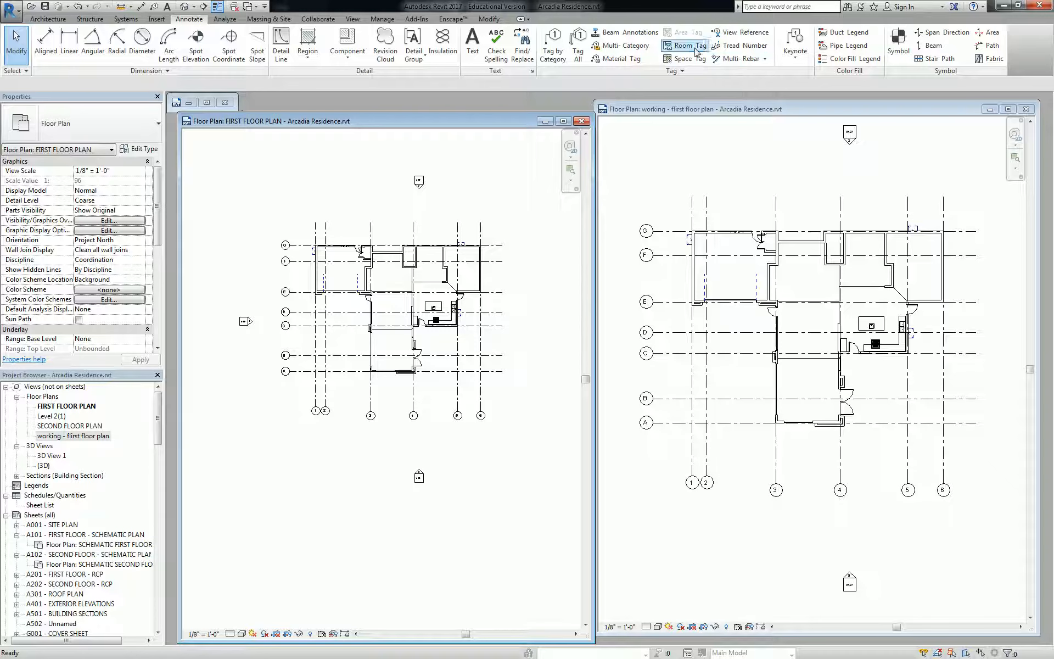
left_click(552, 44)
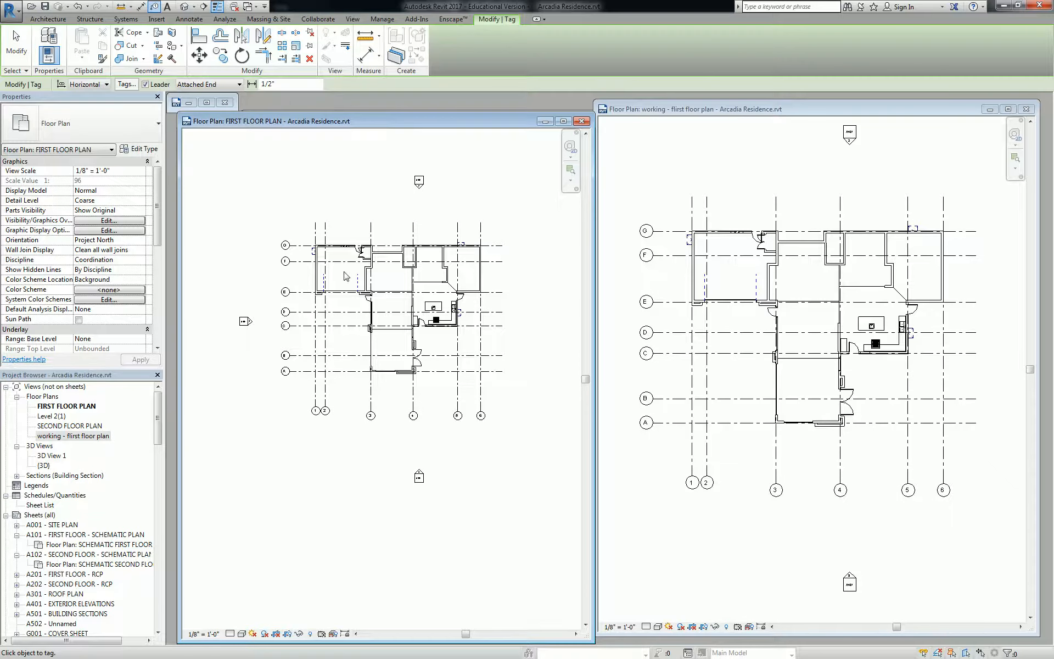
scroll(346, 274, "up", 4)
key("Escape")
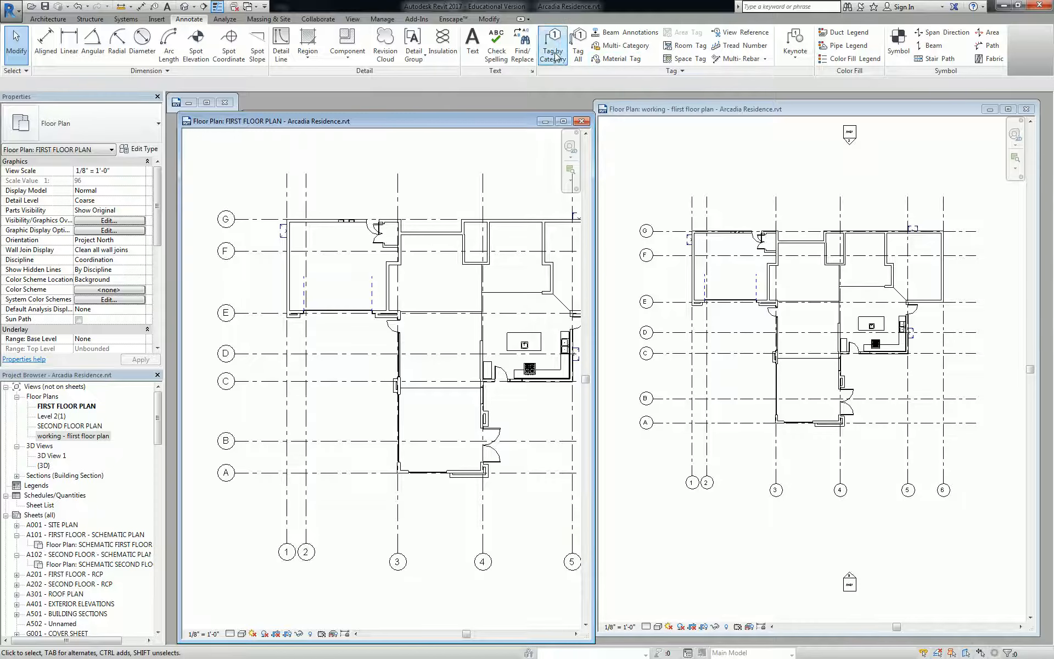
left_click(578, 44)
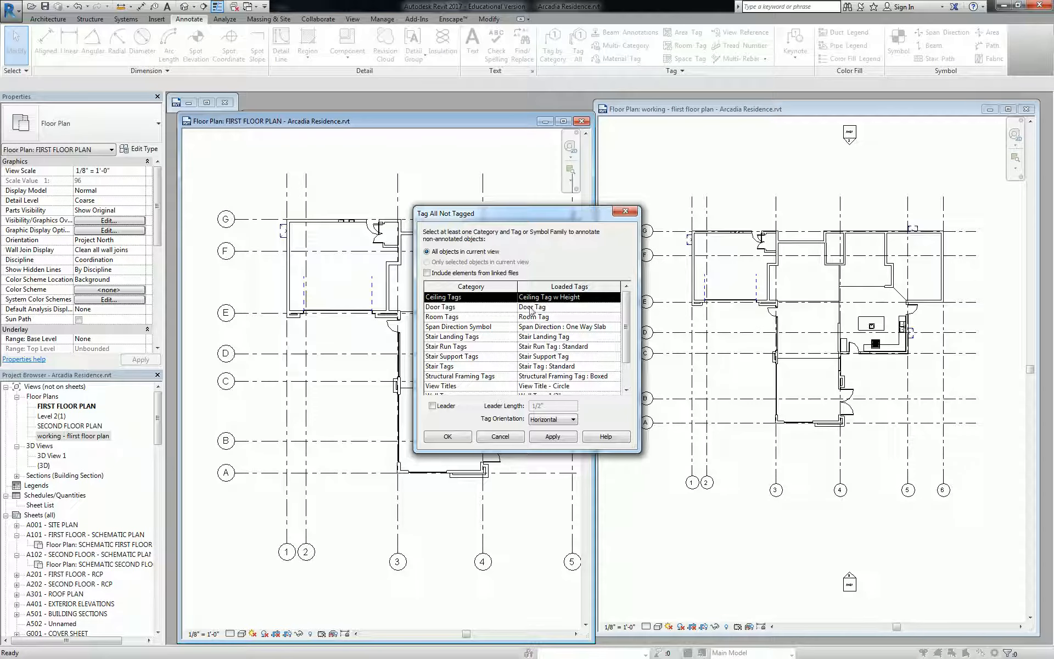
left_click(494, 317, "shift")
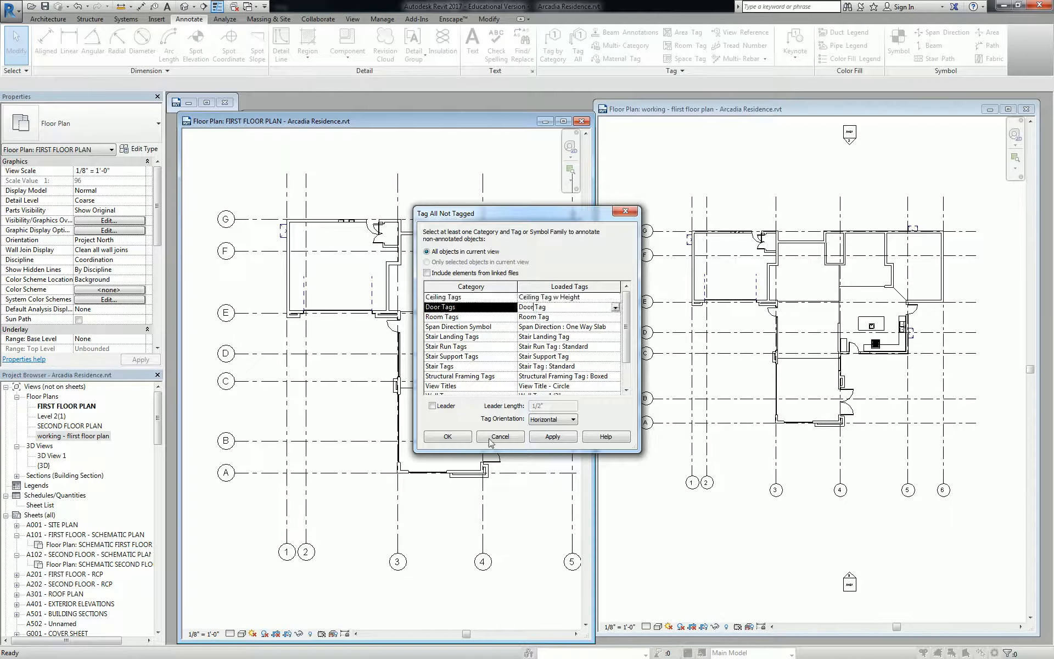
left_click(447, 436)
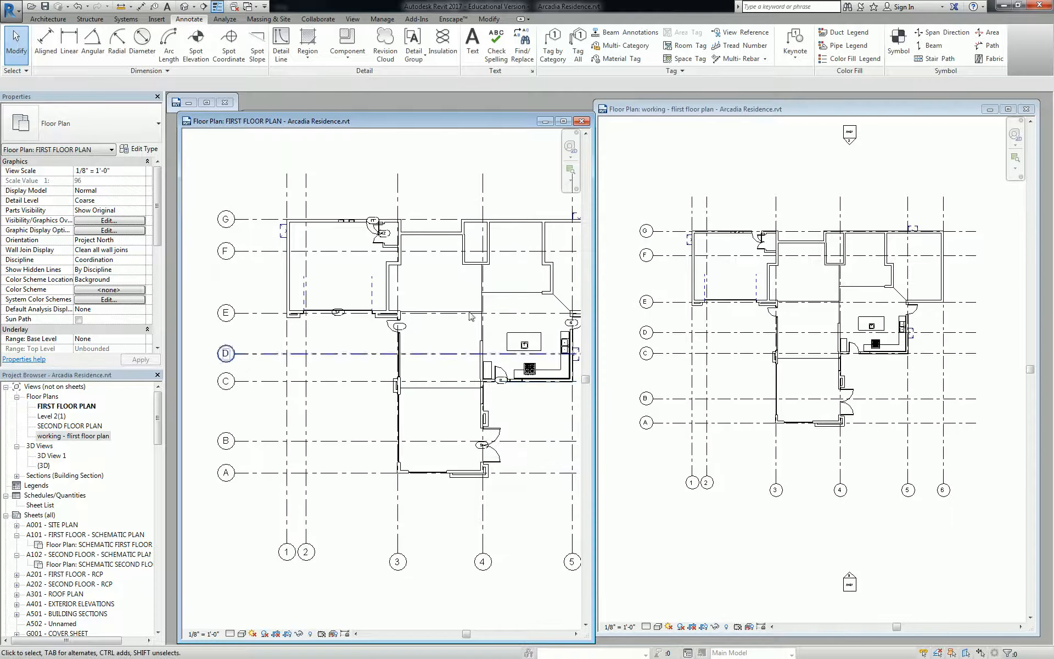
Step: Tag all untagged rooms in the FIRST FLOOR PLAN view with the Room Tag family
left_click(578, 44)
mouse_move(626, 326)
left_mouse_down()
mouse_move(630, 370)
mouse_move(626, 334)
left_mouse_up()
left_click(545, 309)
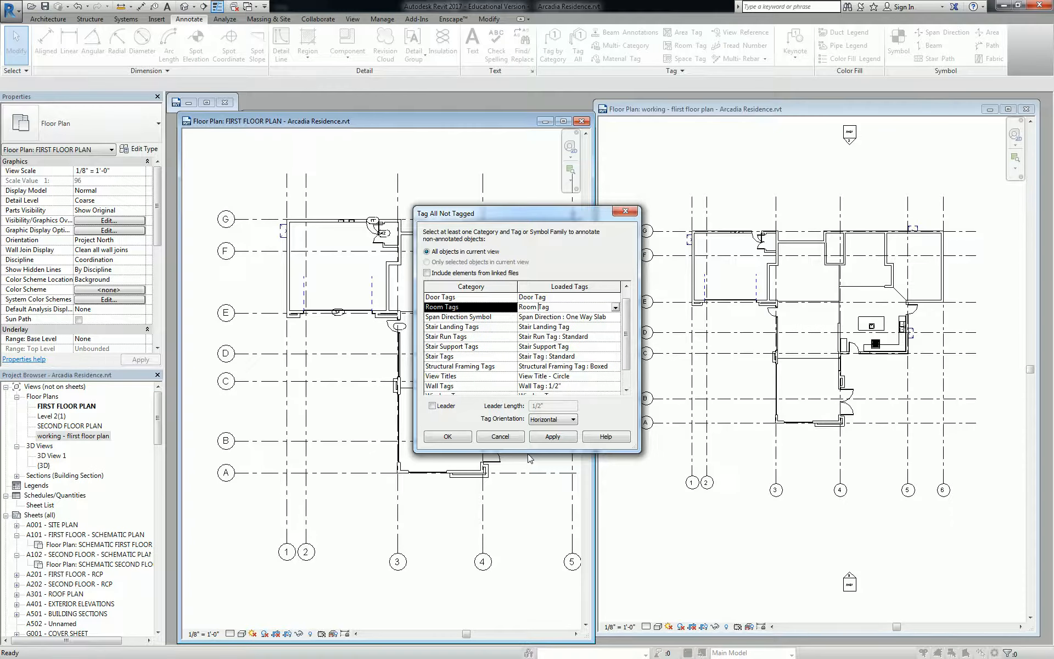
left_click(447, 437)
scroll(388, 337, "up", 2)
middle_click_drag(389, 337, 414, 335)
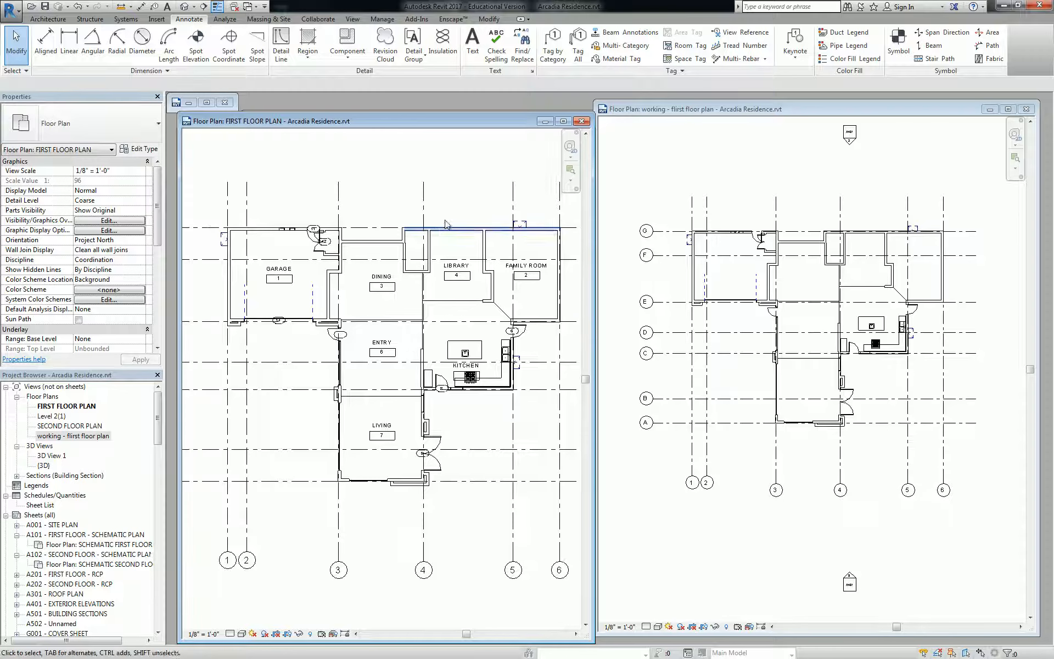
Step: Add an aligned dimension string across grid lines 1 to 6 above the building in the FIRST FLOOR PLAN view
scroll(445, 227, "down", 1)
key("d")
key("i")
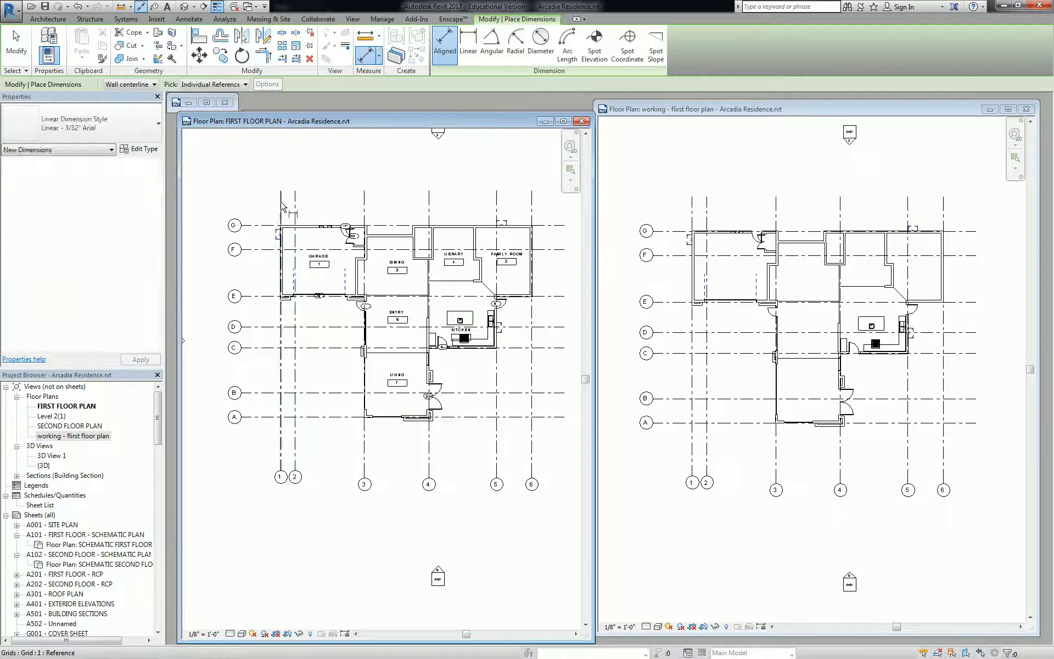
left_click(281, 217)
left_click(294, 218)
left_click(364, 217)
left_click(429, 215)
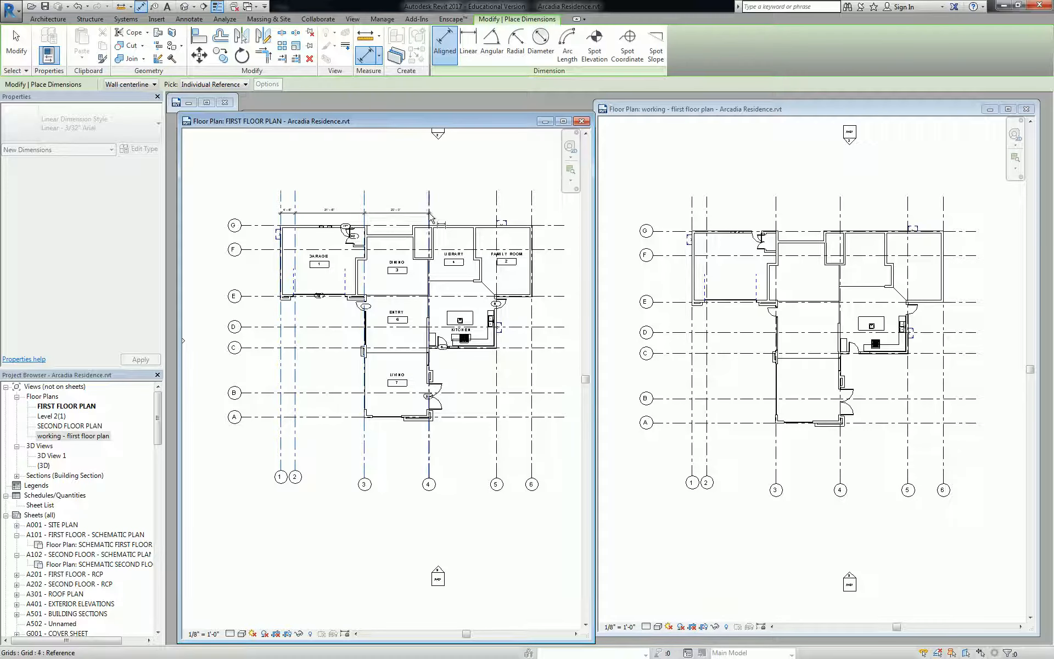
left_click(496, 215)
left_click(532, 213)
left_click(524, 208)
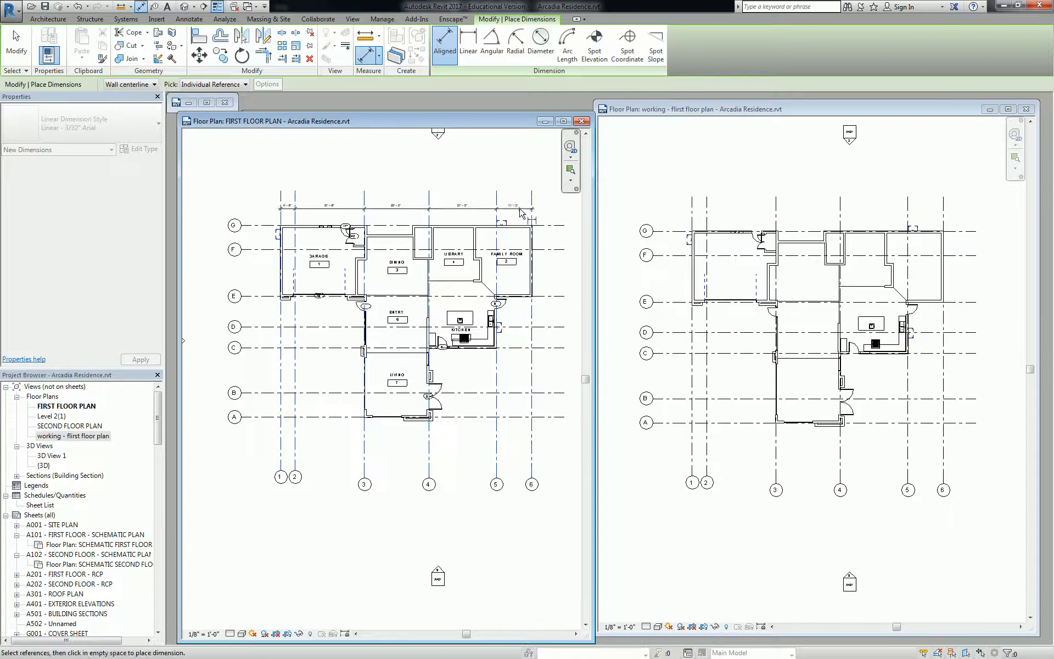
key("Escape")
key("Escape")
Step: Create a similar vertical dimension string through the dining, entry and living rooms, from grid G to the living room's lower exterior wall
scroll(399, 253, "up", 1)
scroll(399, 254, "up", 1)
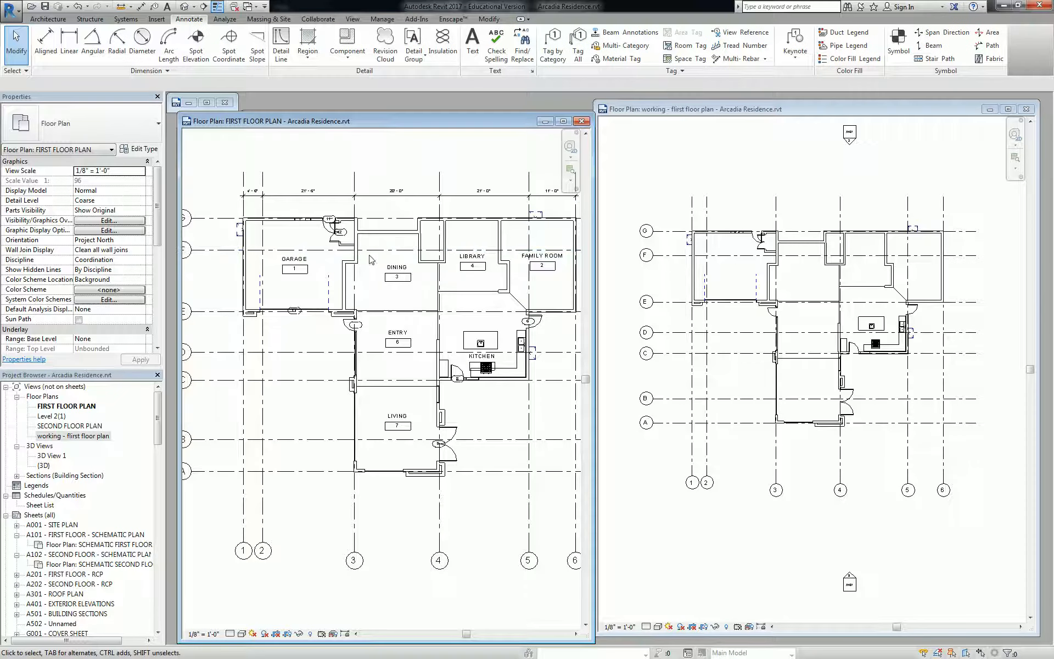
left_click(412, 197)
key("c")
key("s")
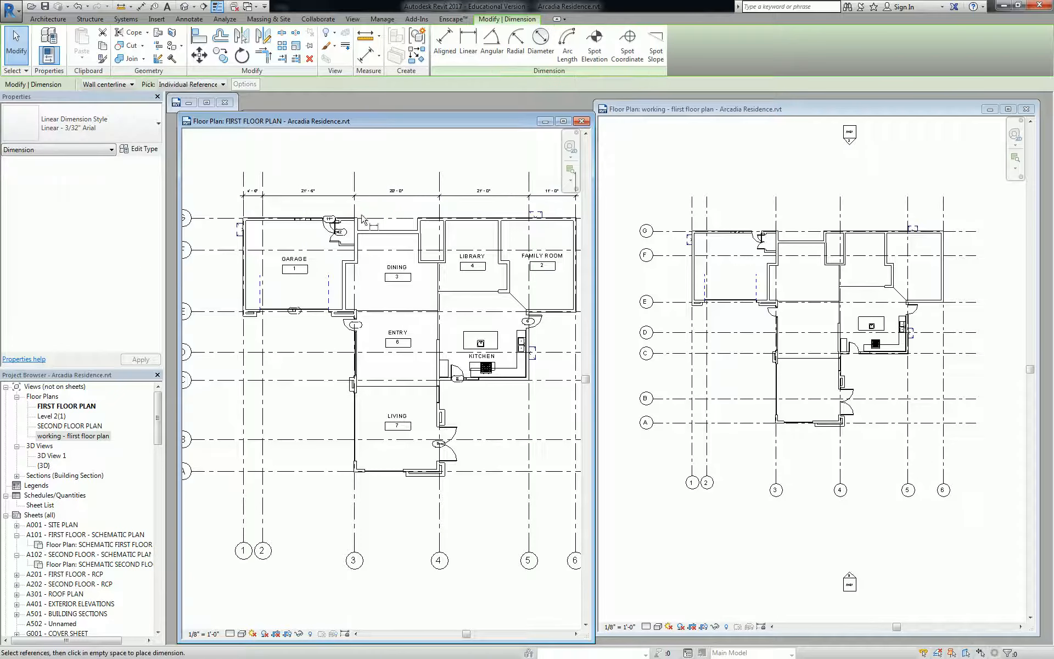
left_click(373, 218)
left_click(353, 244)
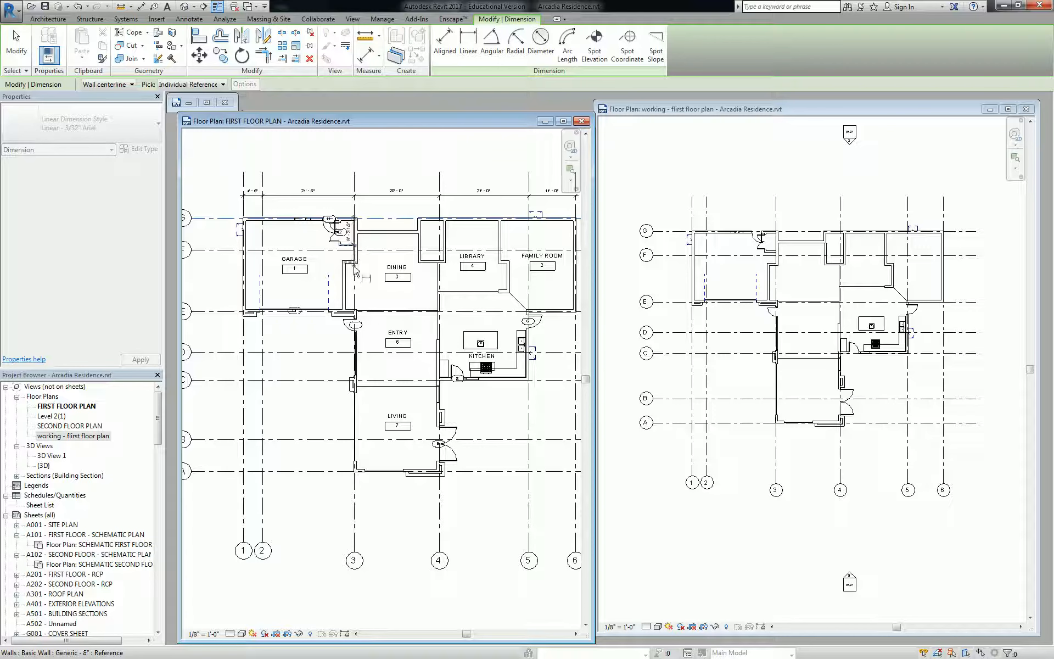
left_click(354, 263)
left_click(356, 312)
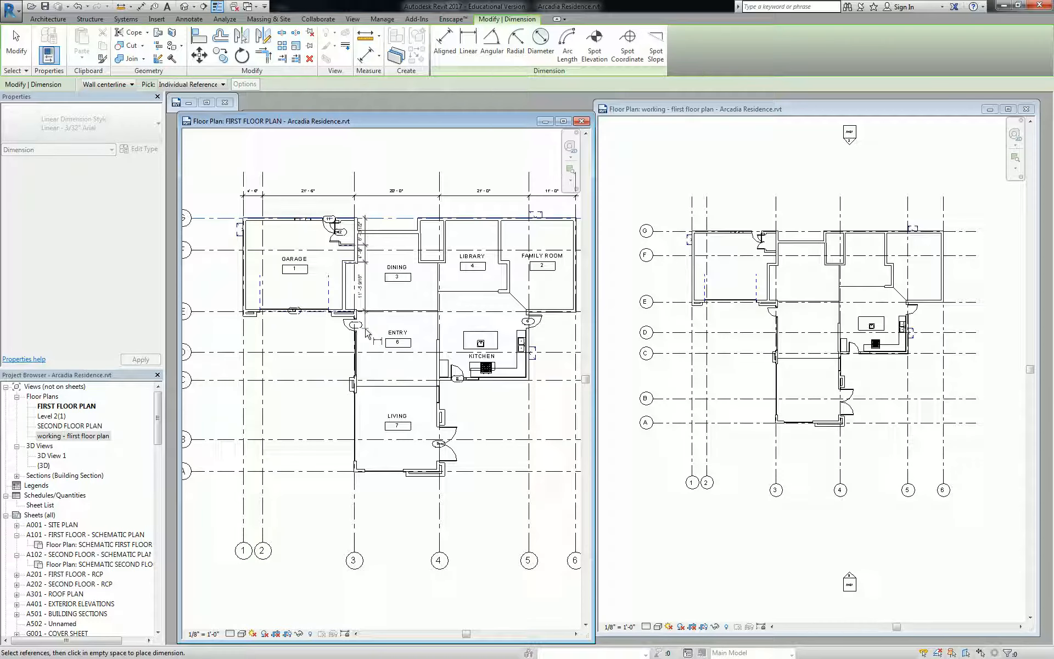
left_click(356, 385)
left_click(357, 388)
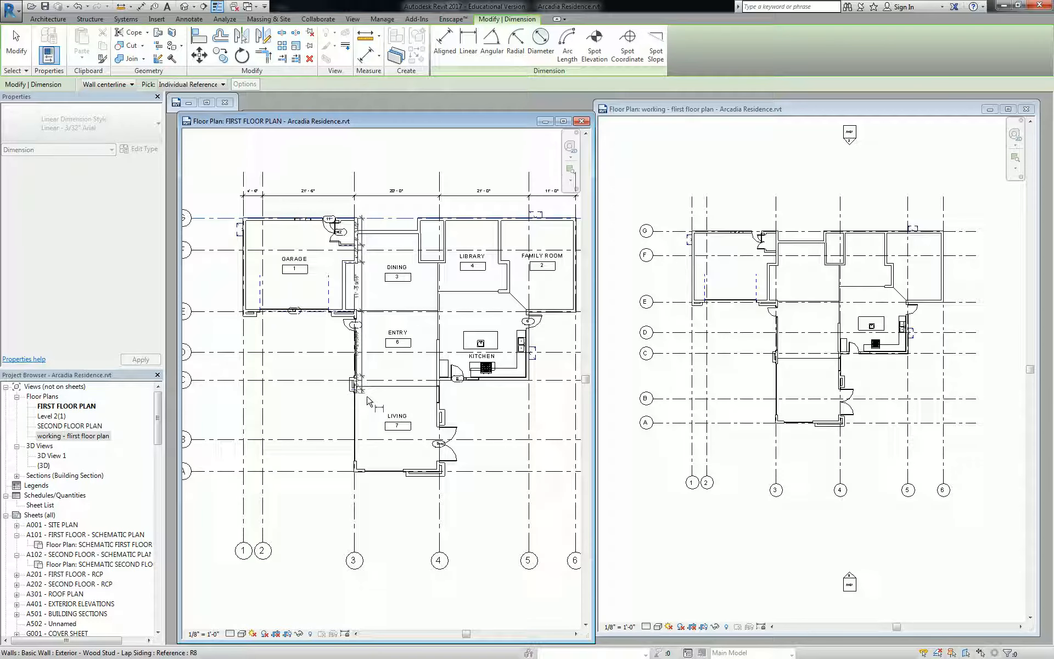
left_click(367, 471)
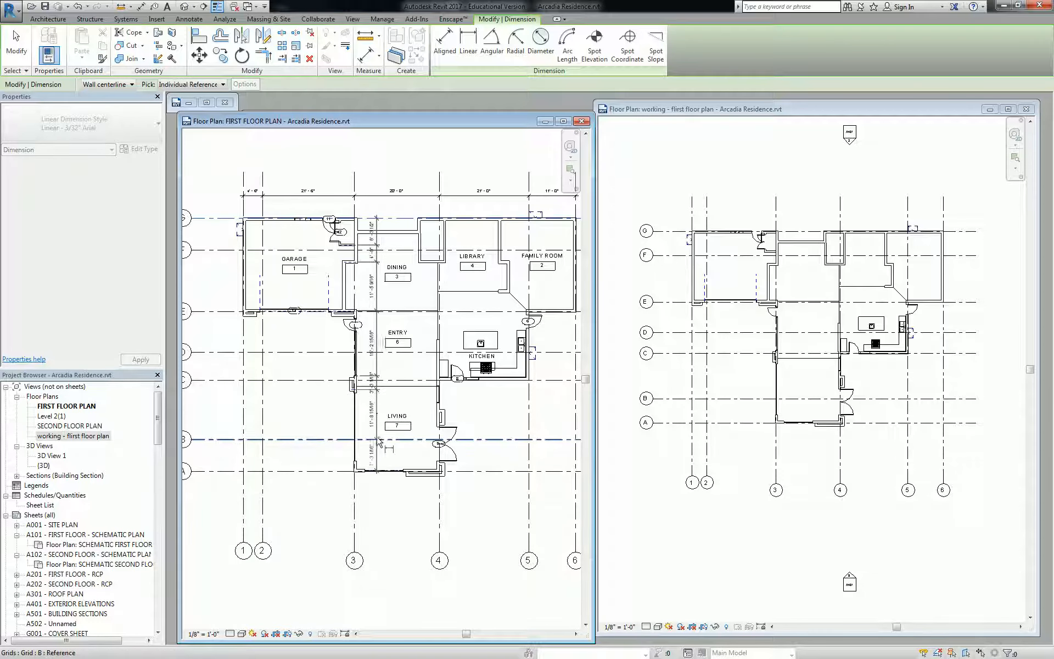
left_click(377, 407)
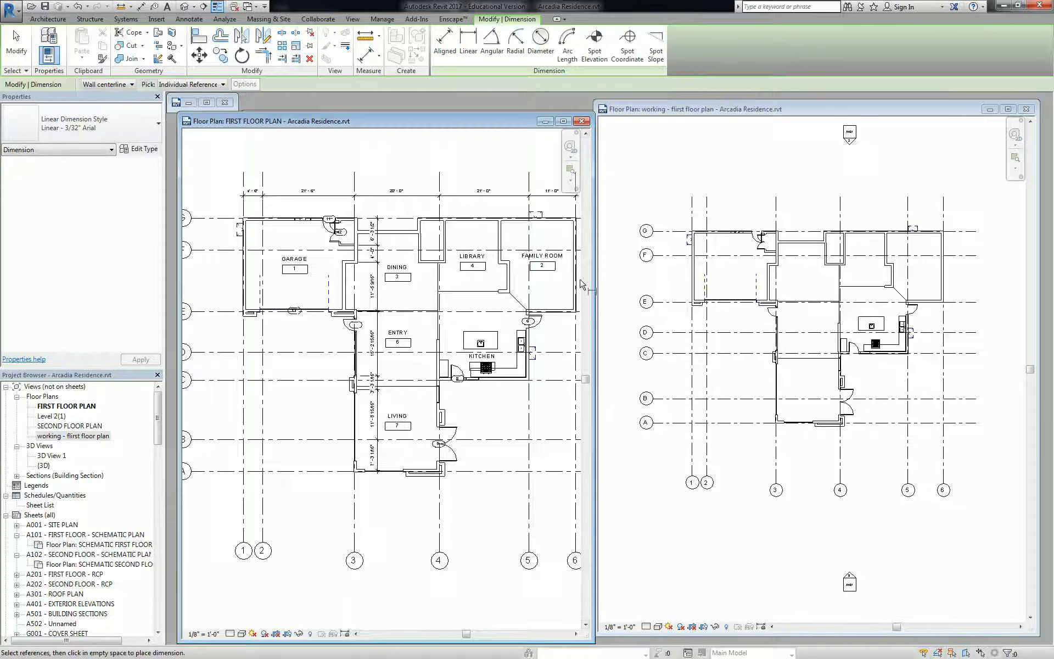
scroll(385, 274, "up", 4)
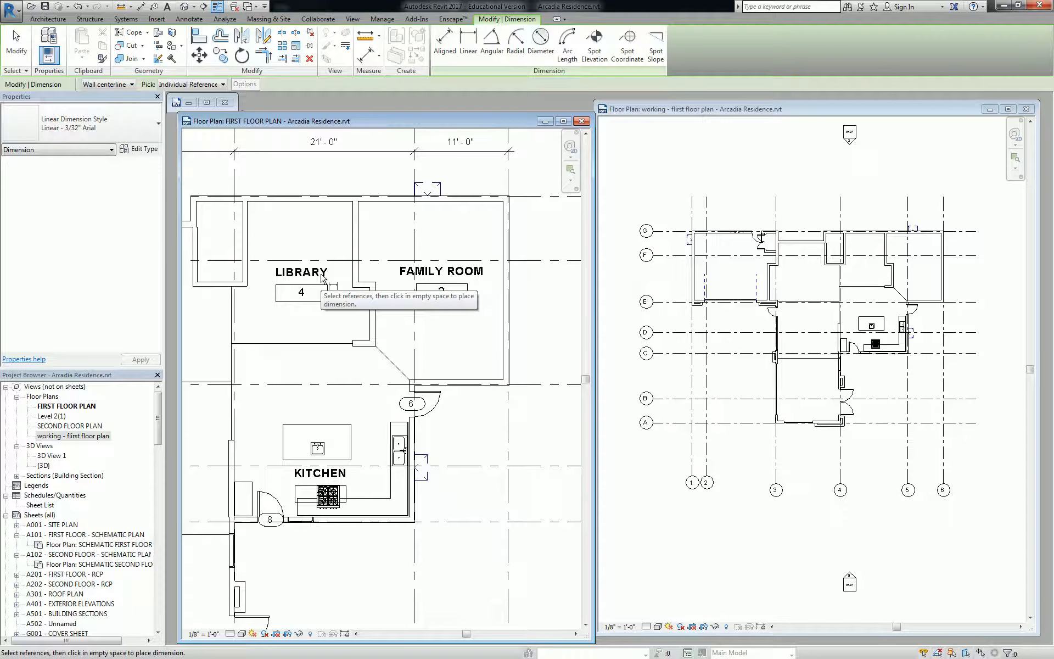
Step: Draw a diagonal Thin Lines detail line above the library in the working first floor plan view
scroll(321, 278, "down", 3)
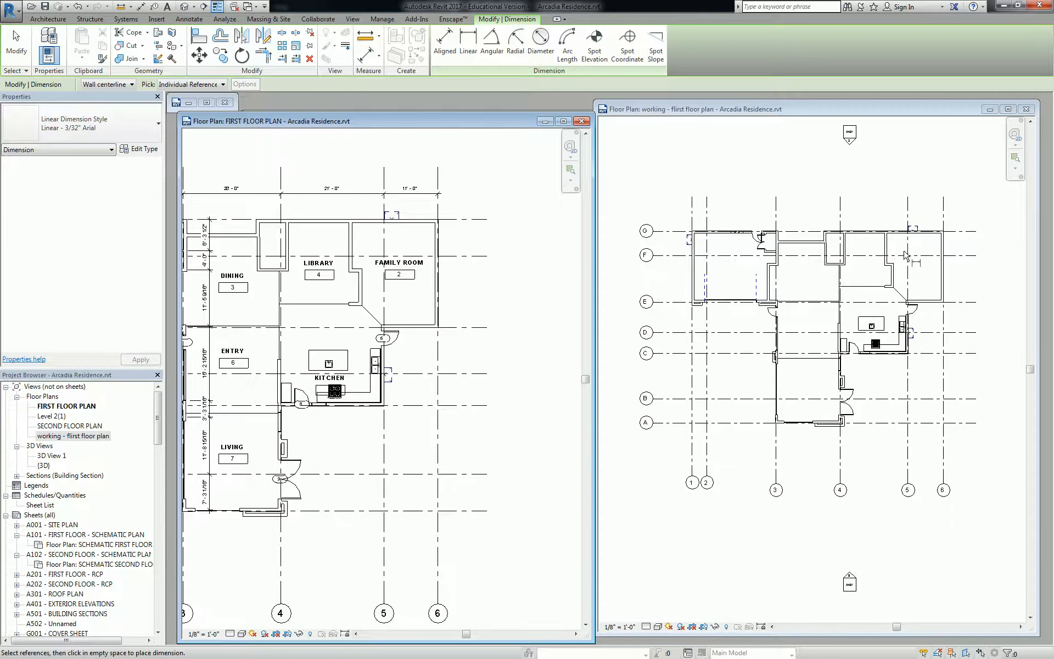
middle_click_drag(806, 268, 772, 274)
scroll(772, 274, "up", 5)
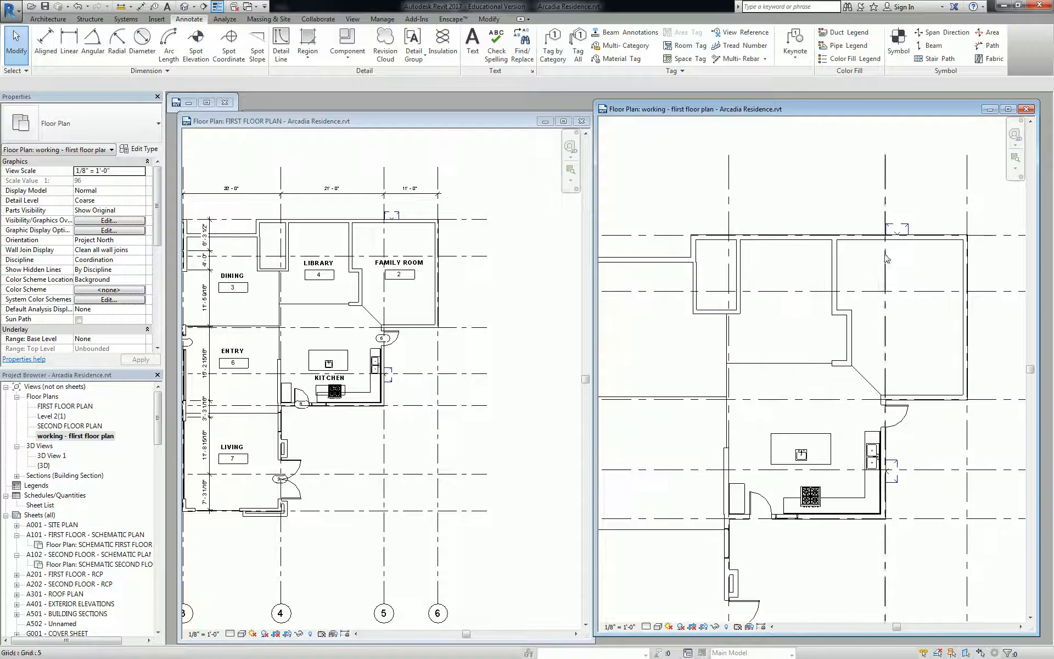
left_click(280, 44)
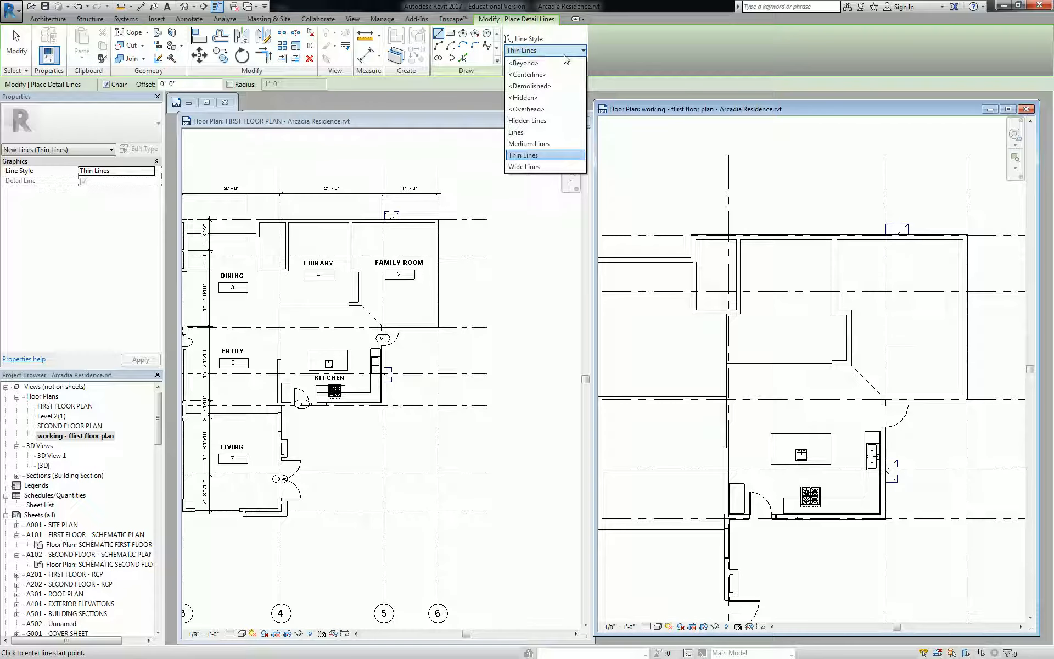
key("Escape")
key("Escape")
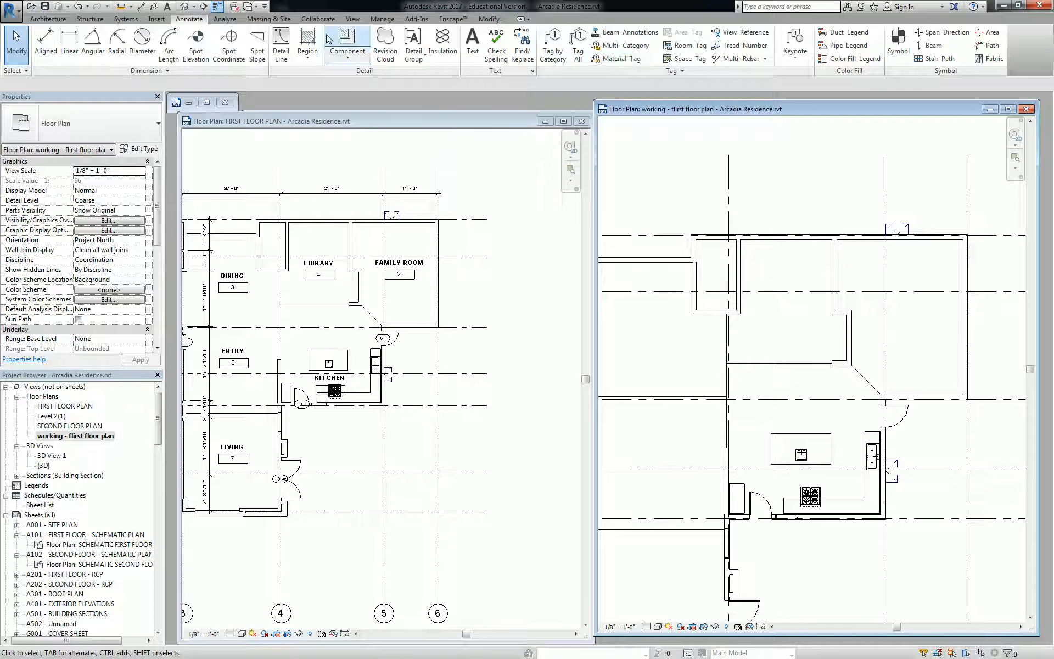
left_click(288, 37)
left_click(746, 167)
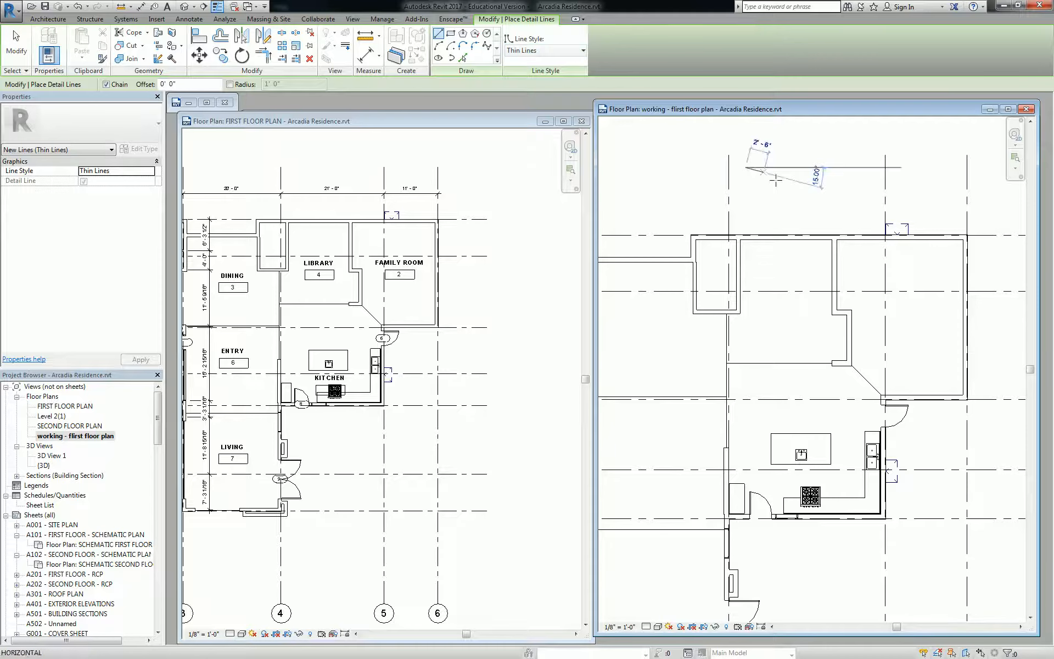
left_click(837, 222)
key("Escape")
key("Escape")
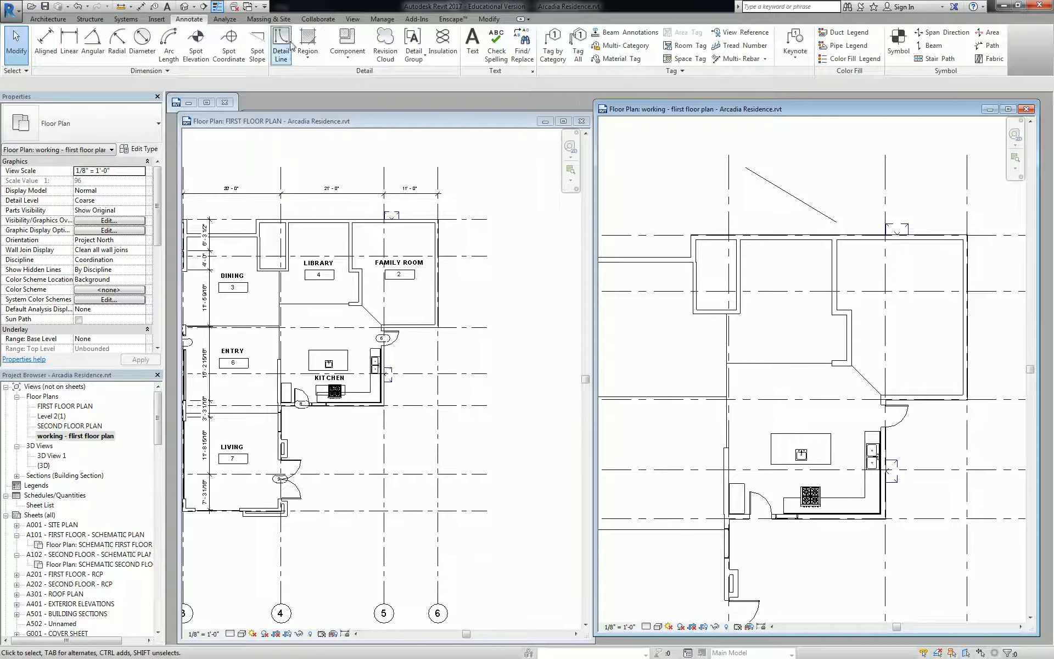
Step: Draw a detail line about 11' long above the library in the working plan, using the Lines line style
left_click(290, 46)
left_click(582, 50)
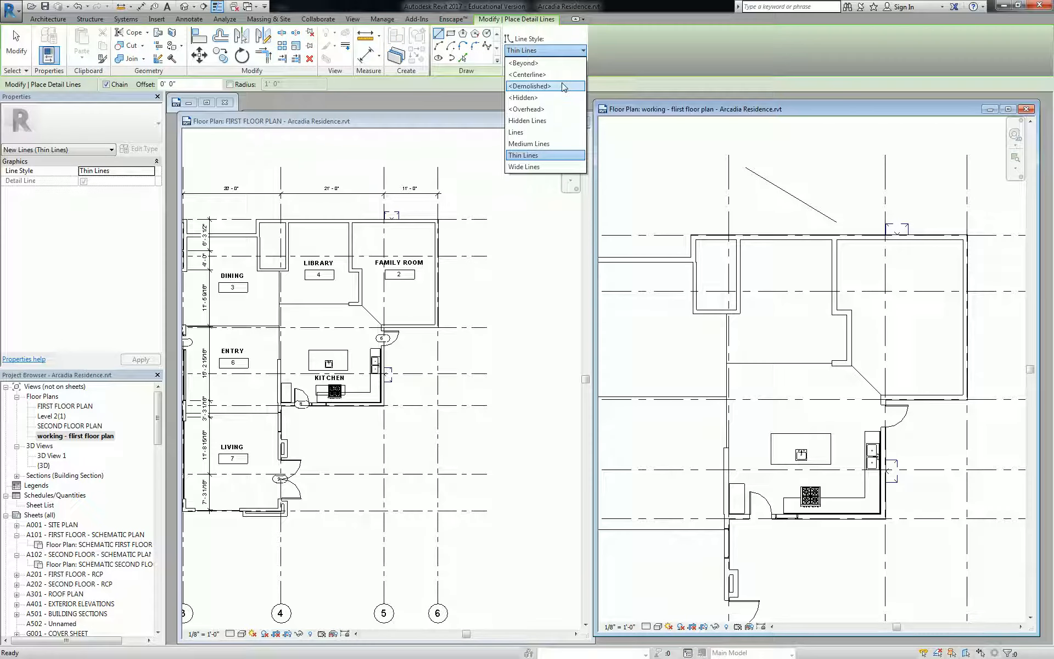
left_click(541, 135)
left_click(737, 161)
left_click(818, 168)
key("Escape")
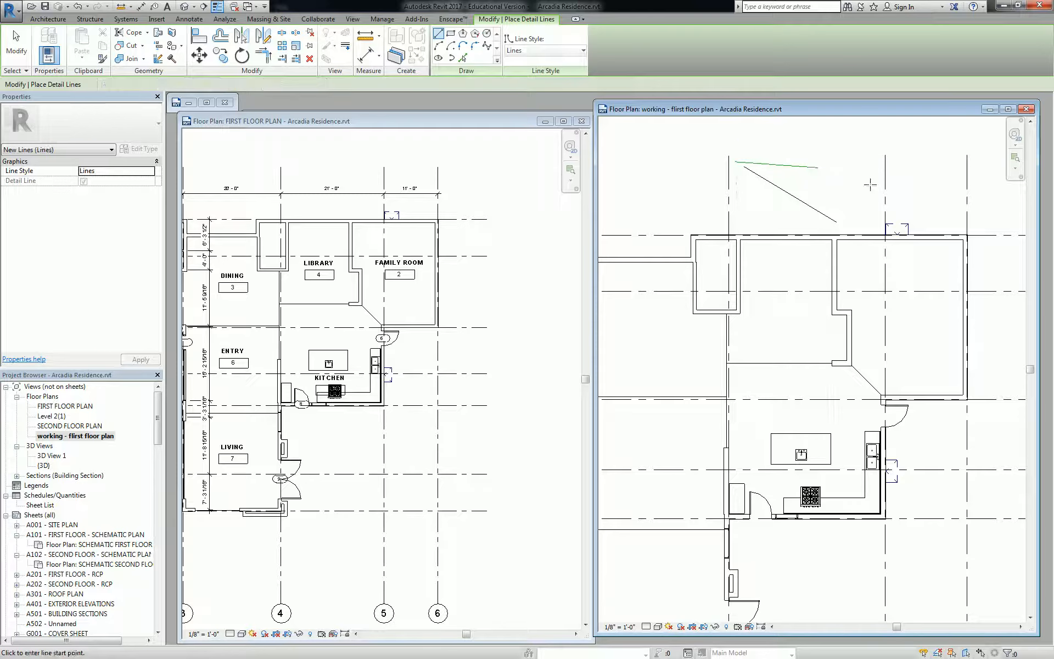
key("Escape")
scroll(796, 160, "down", 1)
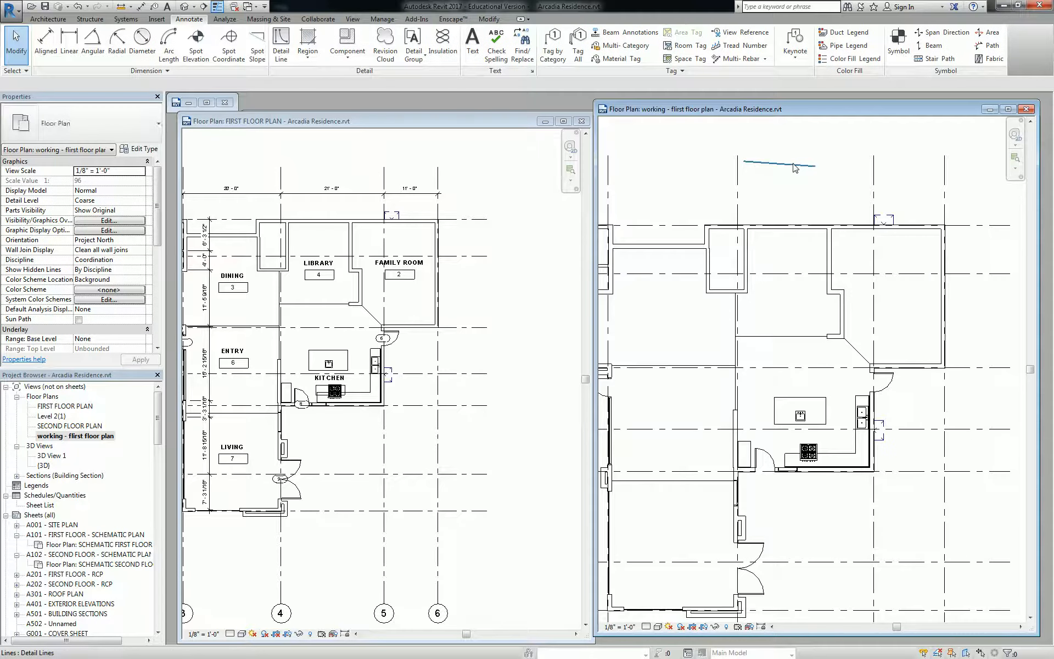
Step: Delete the detail line drawn above the library in the working plan
left_click(786, 166)
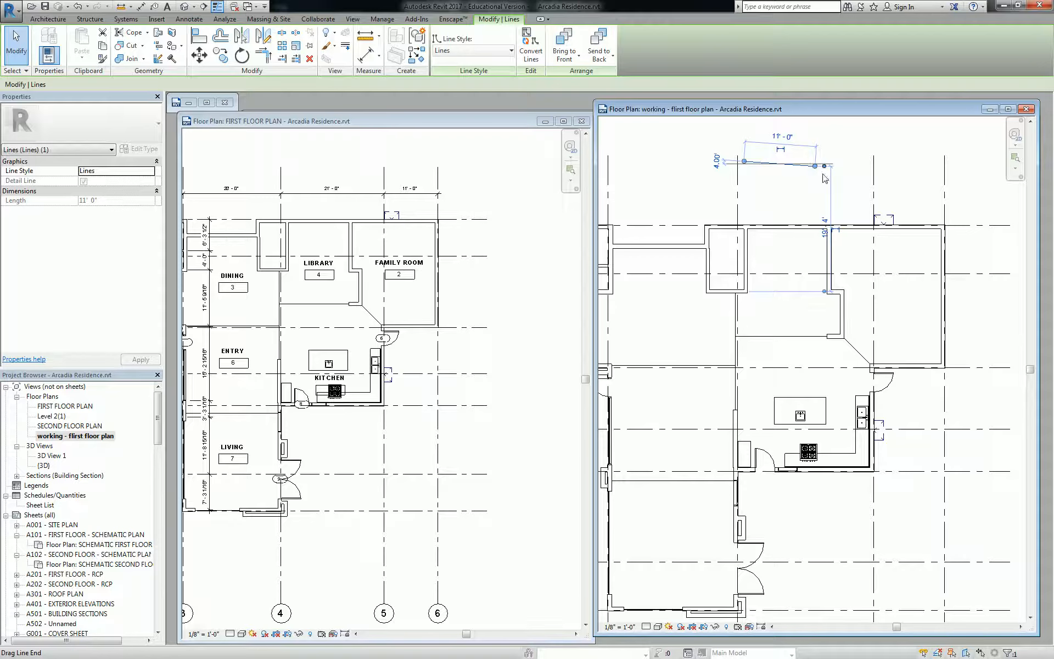
key("Escape")
scroll(779, 168, "up", 3)
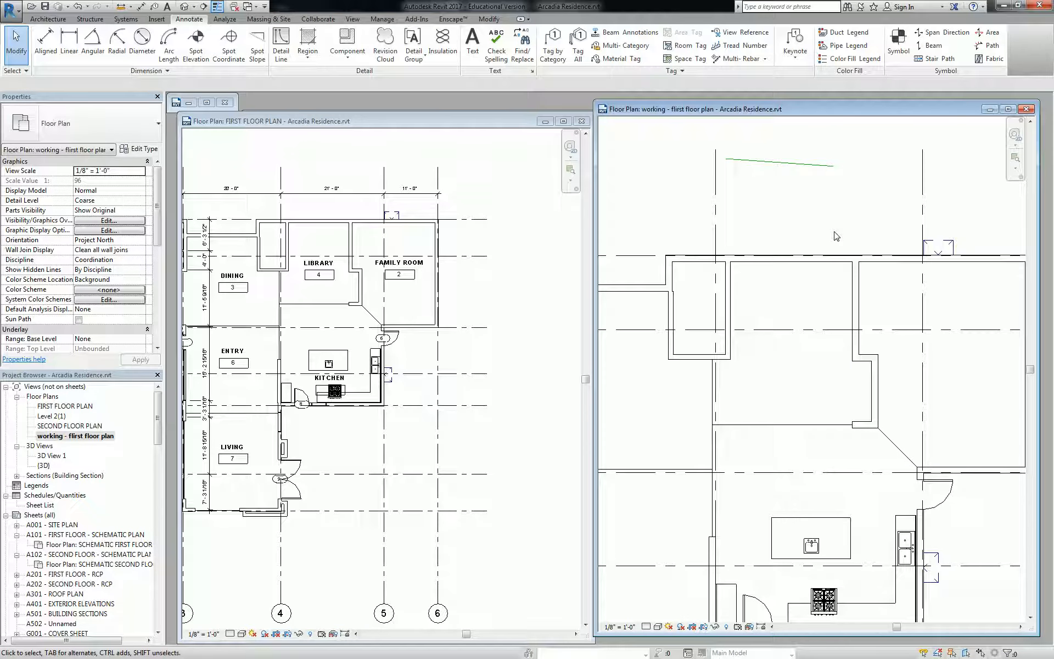
left_click(812, 164)
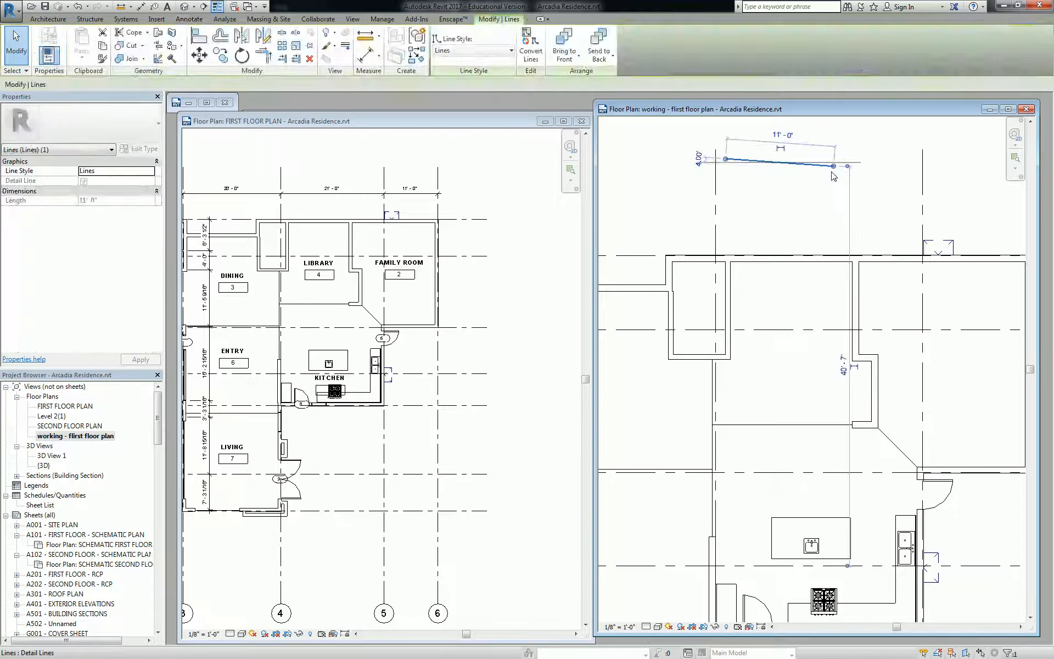
key("Delete")
Step: Draw two connected detail lines in the library, east from the closet wall's lower corner and north to the exterior wall
scroll(707, 235, "down", 2)
scroll(369, 277, "up", 3)
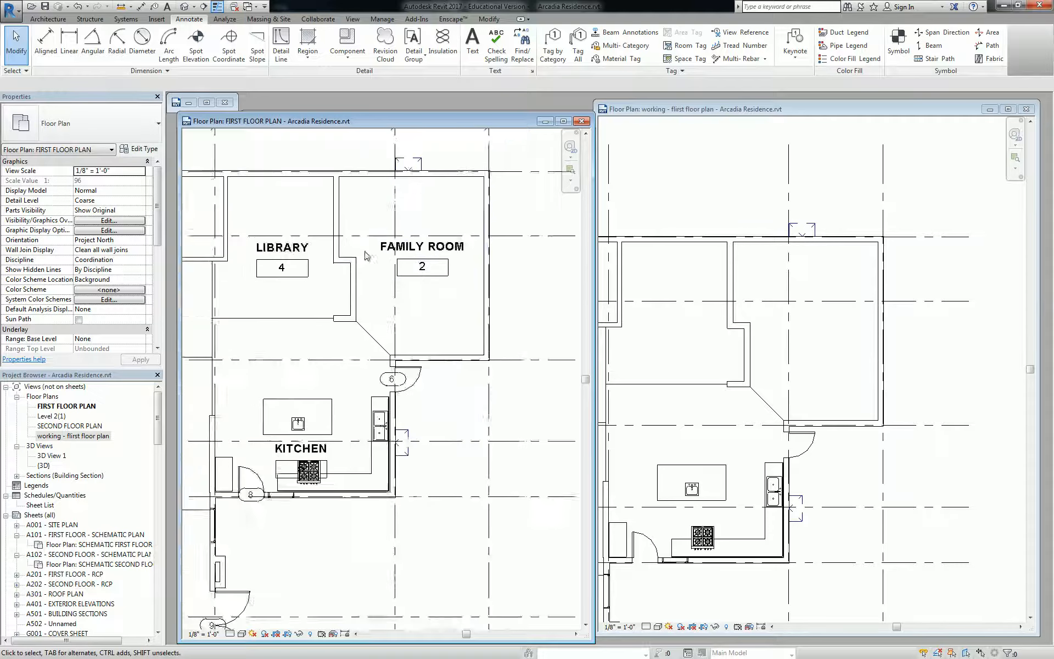
middle_click_drag(692, 268, 764, 259)
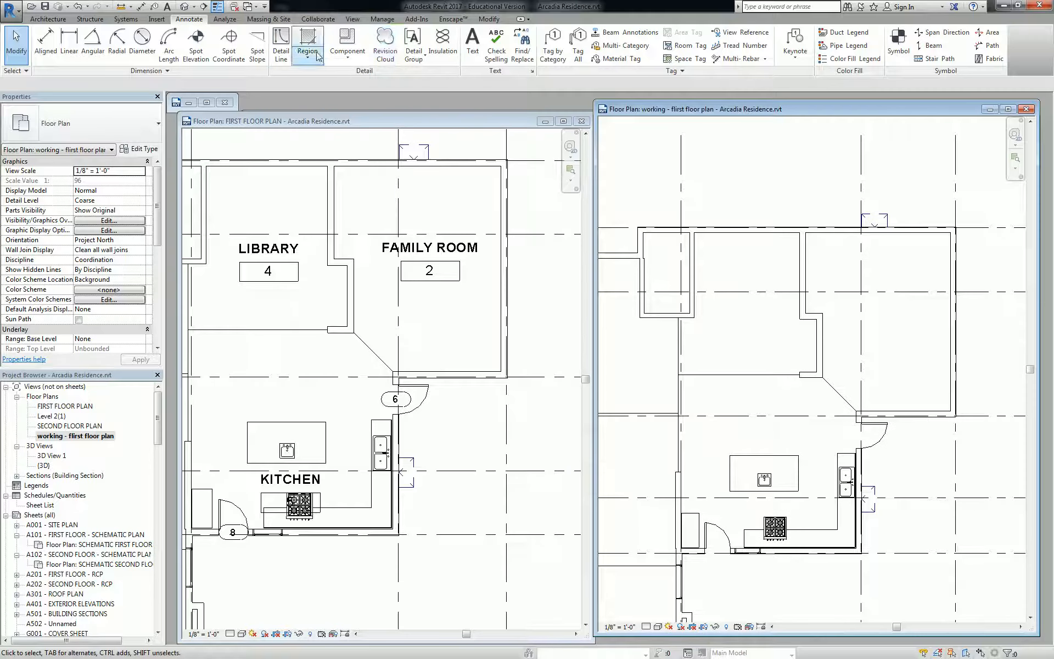
left_click(281, 44)
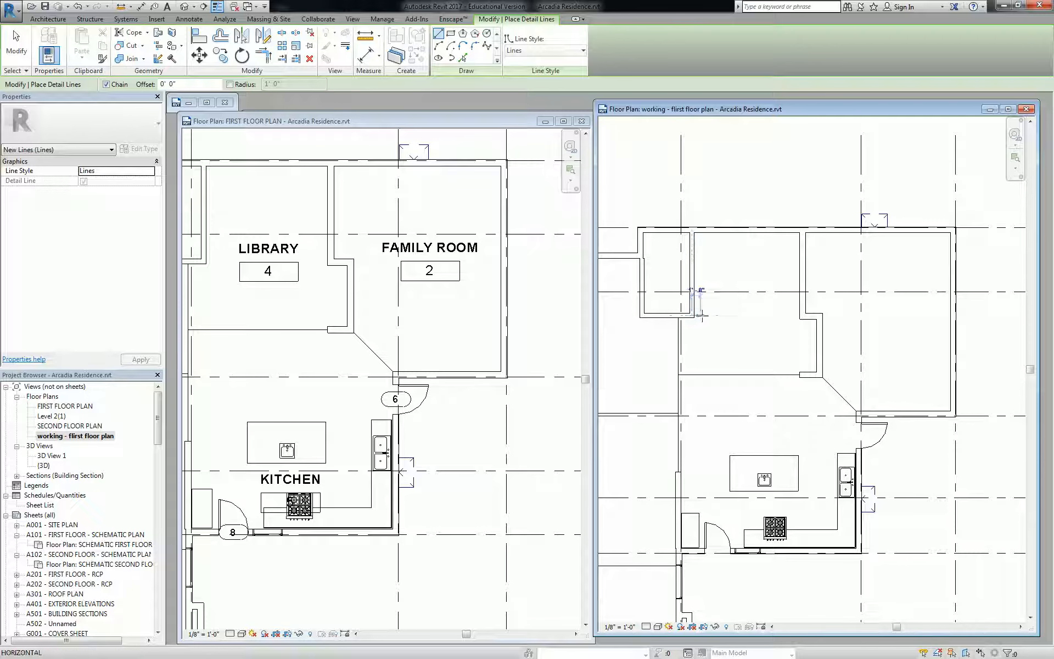
left_click(739, 316)
left_click(739, 230)
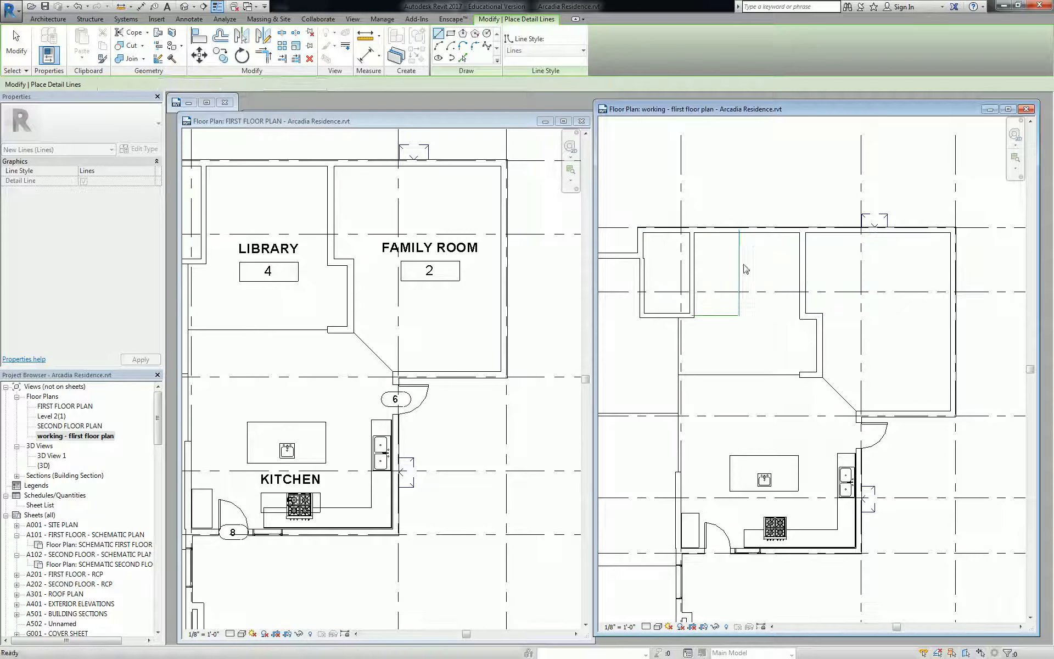
key("Escape")
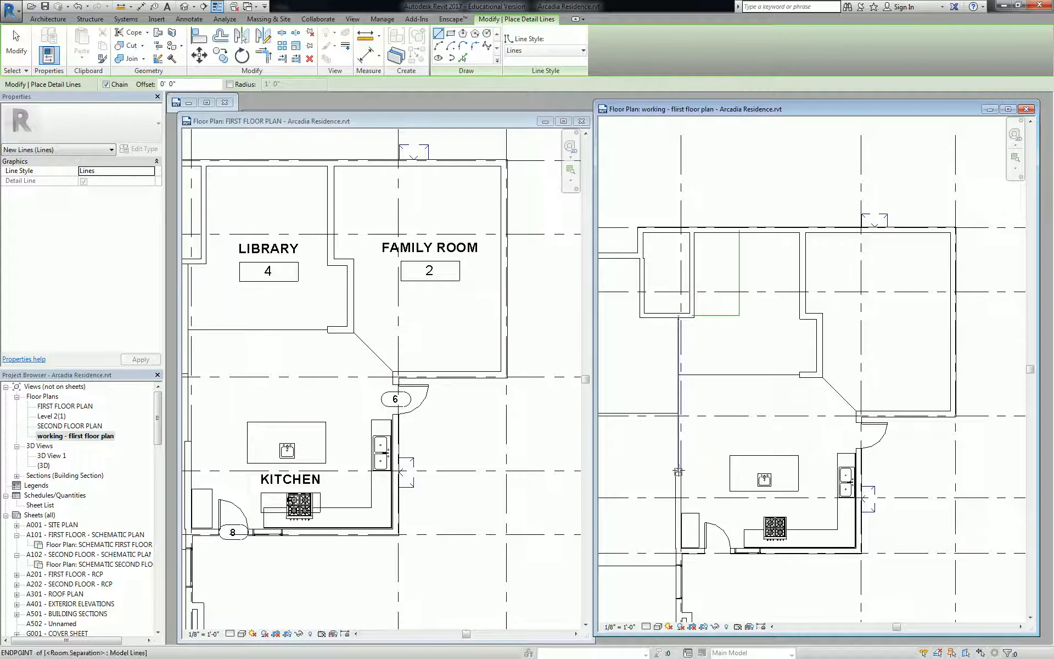
Step: Draw two connected detail lines in the kitchen, east from its west side to the island and south to the exterior wall
left_click(680, 472)
left_click(738, 472)
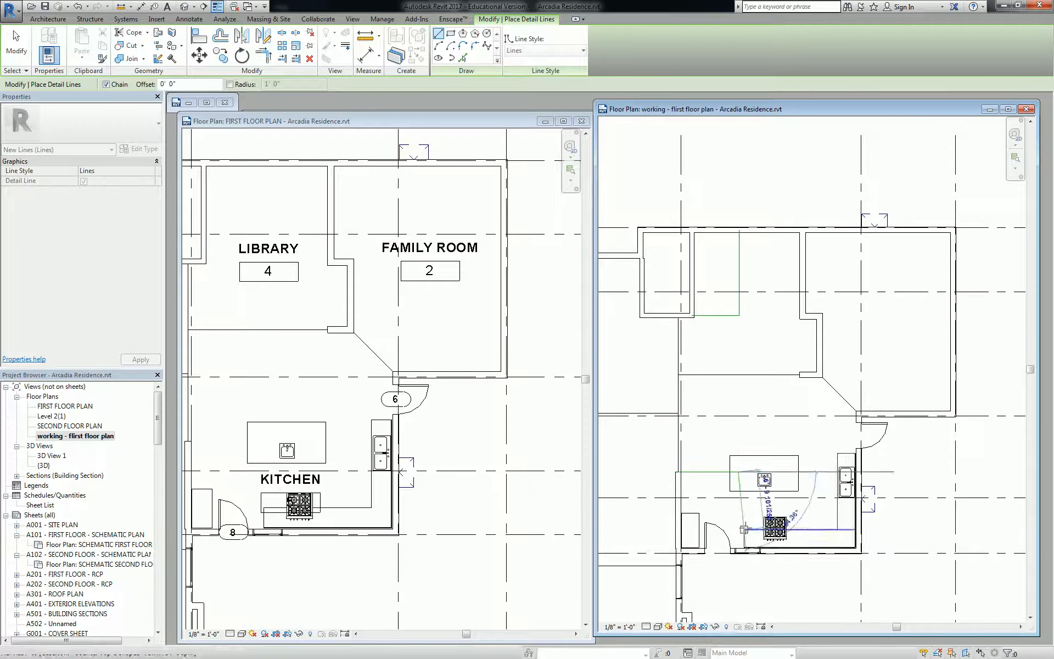
left_click(739, 551)
key("Escape")
key("Escape")
Step: Align the kitchen's vertical detail line with the vertical detail line in the library
key("l")
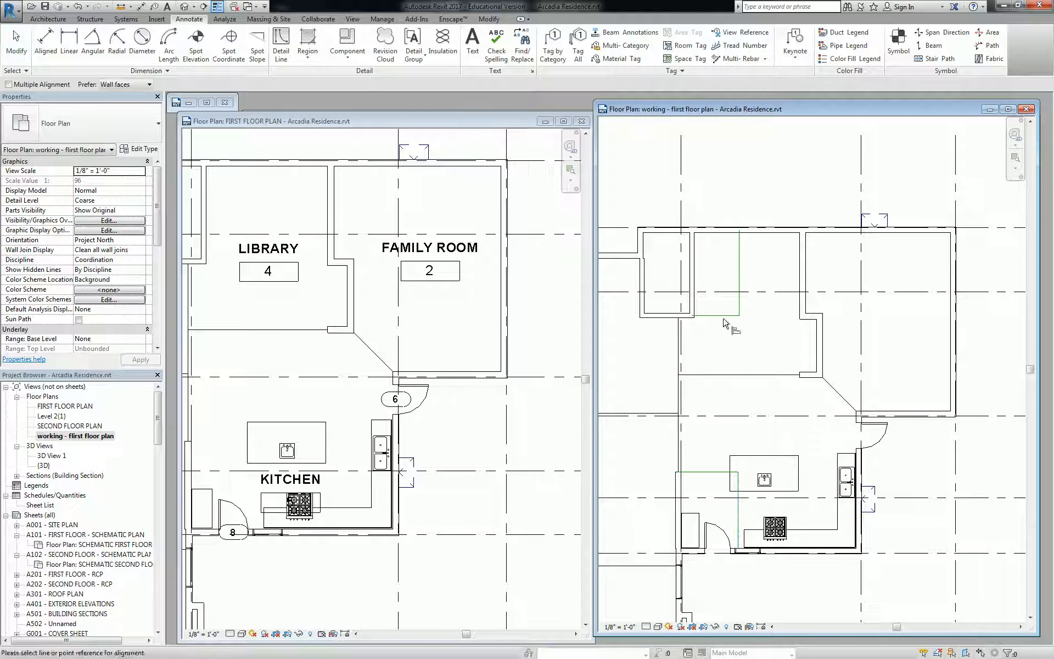
left_click(740, 302)
left_click(739, 508)
key("Escape")
key("Escape")
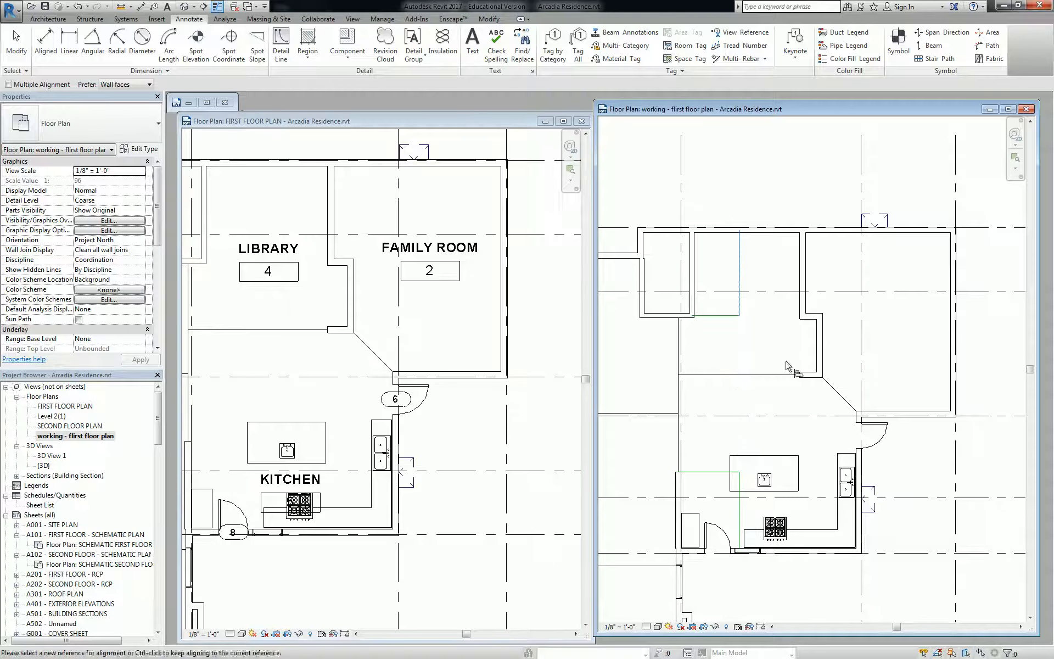
Step: Create similar detail lines from the library partition's lower end, north alongside the wall and east across the family room to its exterior wall
left_click(729, 315)
key("s")
middle_click_drag(820, 351, 787, 356)
left_click(787, 379)
left_click(799, 379)
left_click(799, 321)
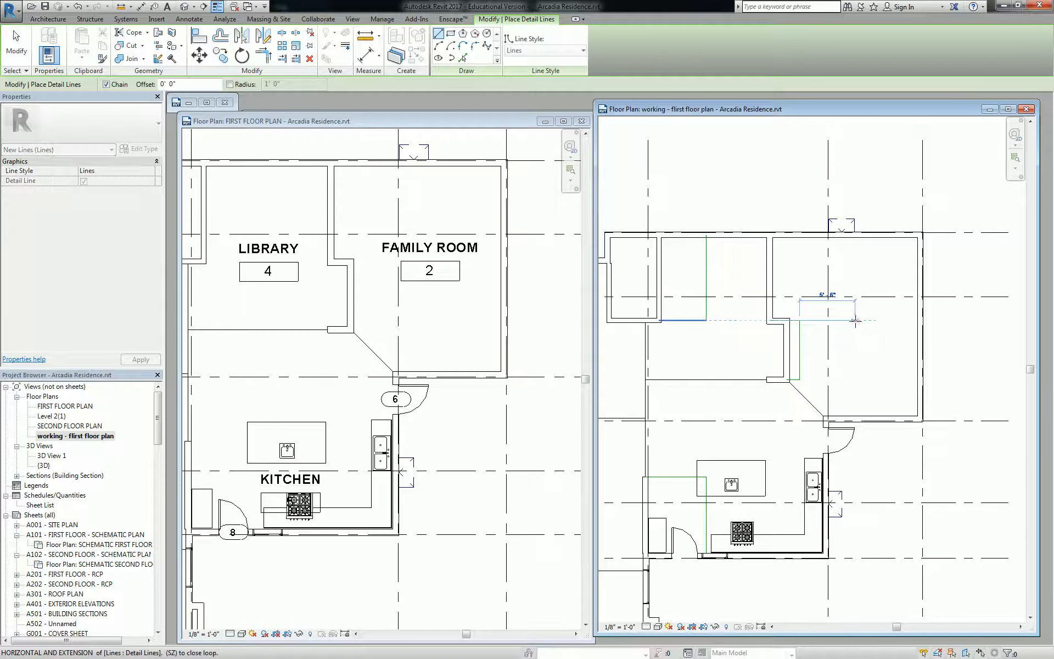
left_click(919, 321)
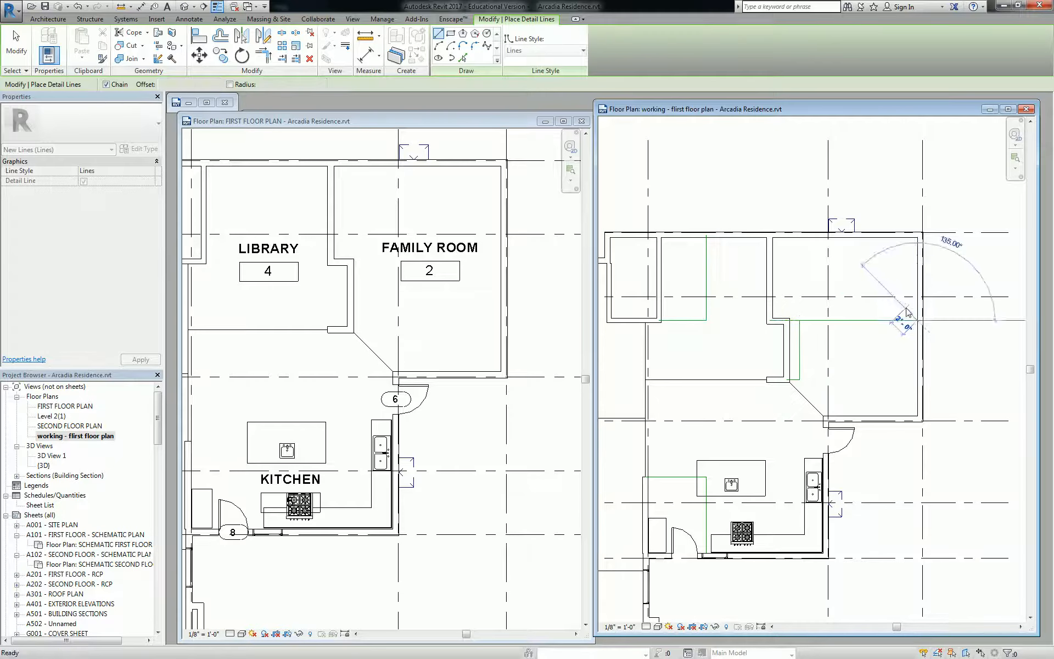
key("Escape")
key("Escape")
middle_click_drag(873, 369, 880, 306)
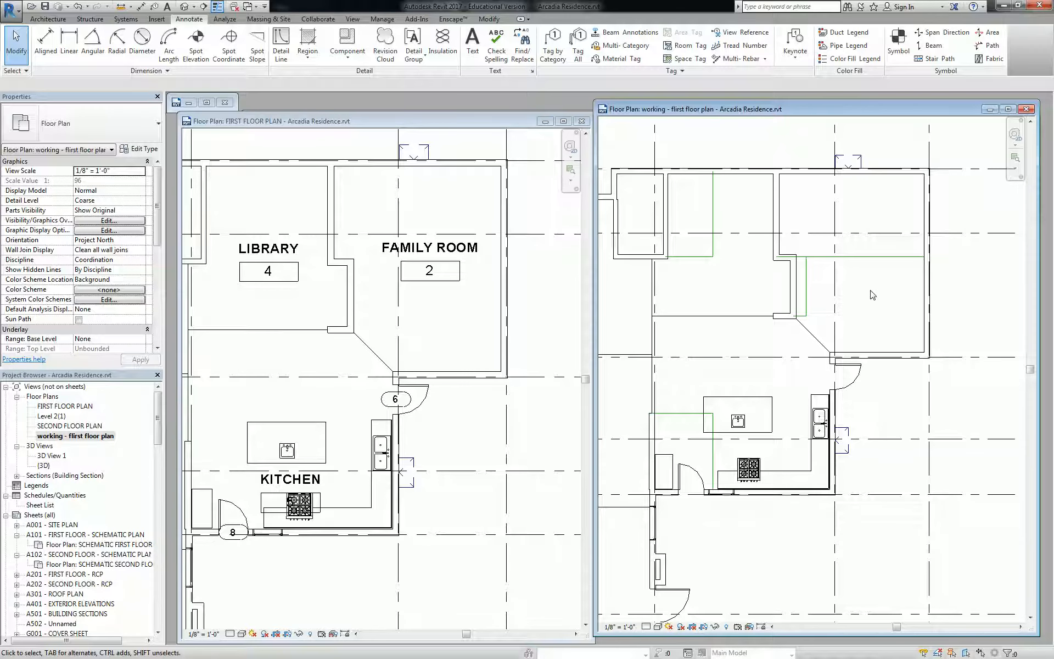
scroll(908, 293, "down", 2)
left_click(896, 264)
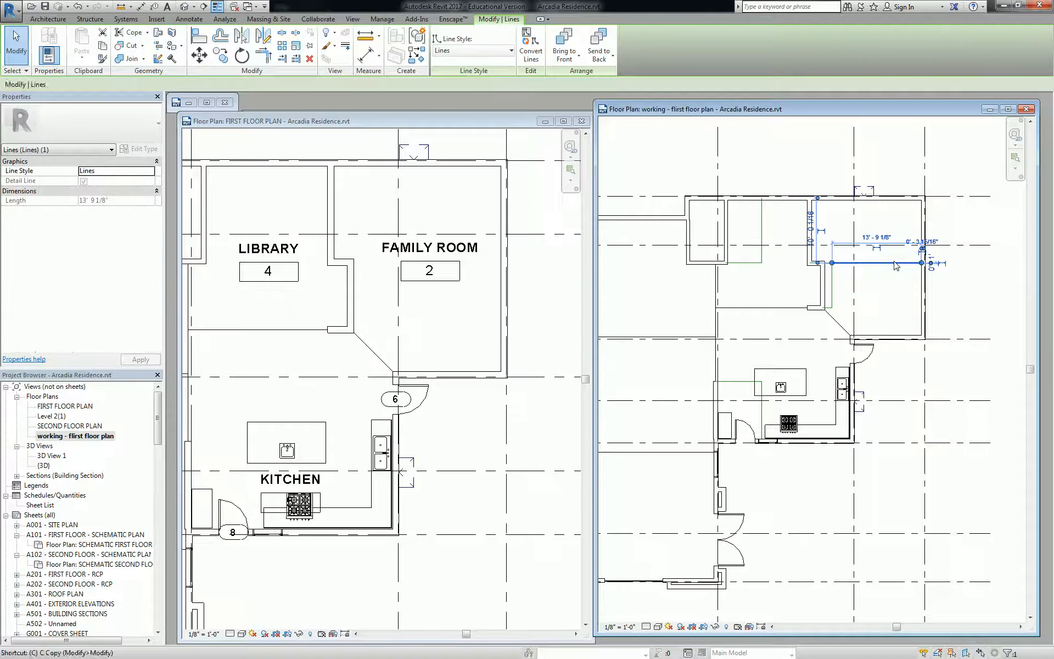
key("d")
key("l")
scroll(934, 261, "down", 3)
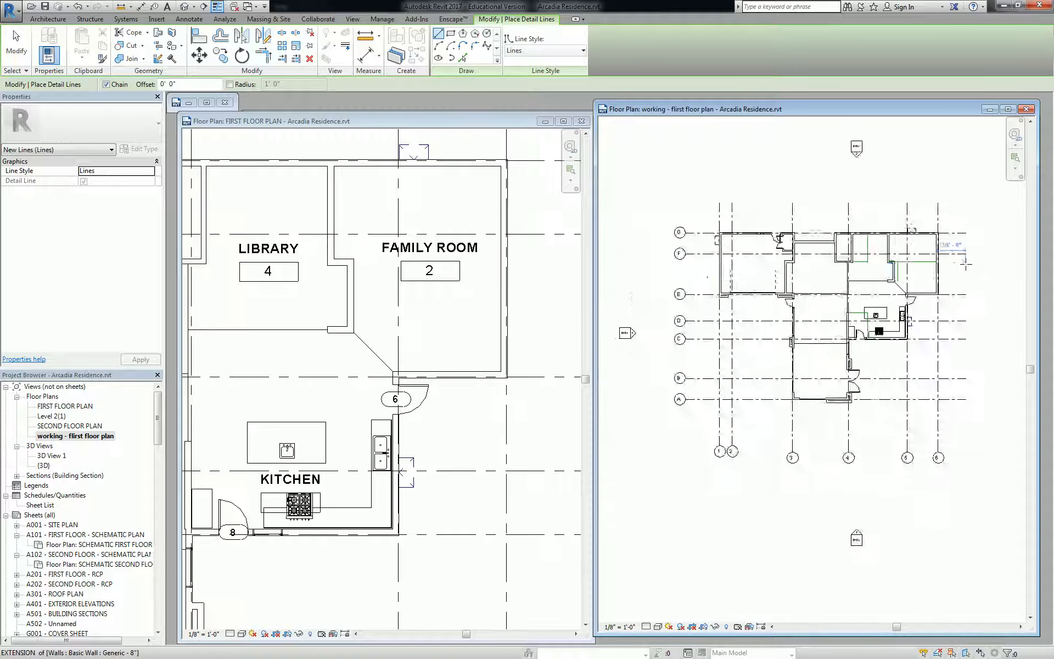
key("Escape")
Step: Extend the family room's horizontal detail line at both ends past the east and west sides of the building
left_click(907, 260)
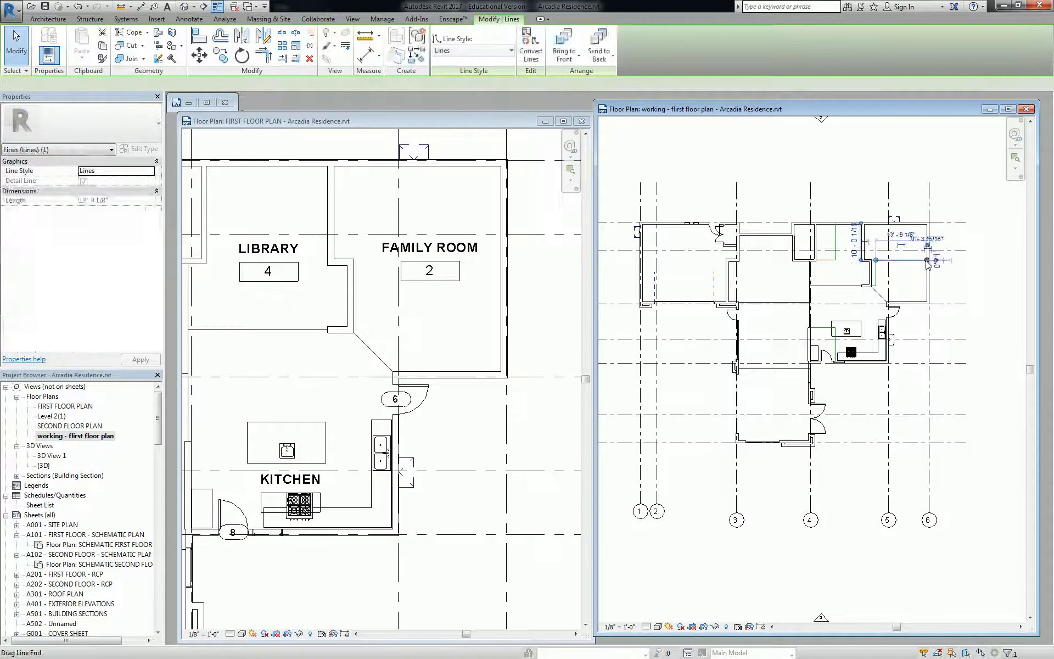
left_click_drag(928, 260, 965, 260)
left_click_drag(876, 261, 626, 259)
key("Escape")
middle_click_drag(773, 303, 798, 297)
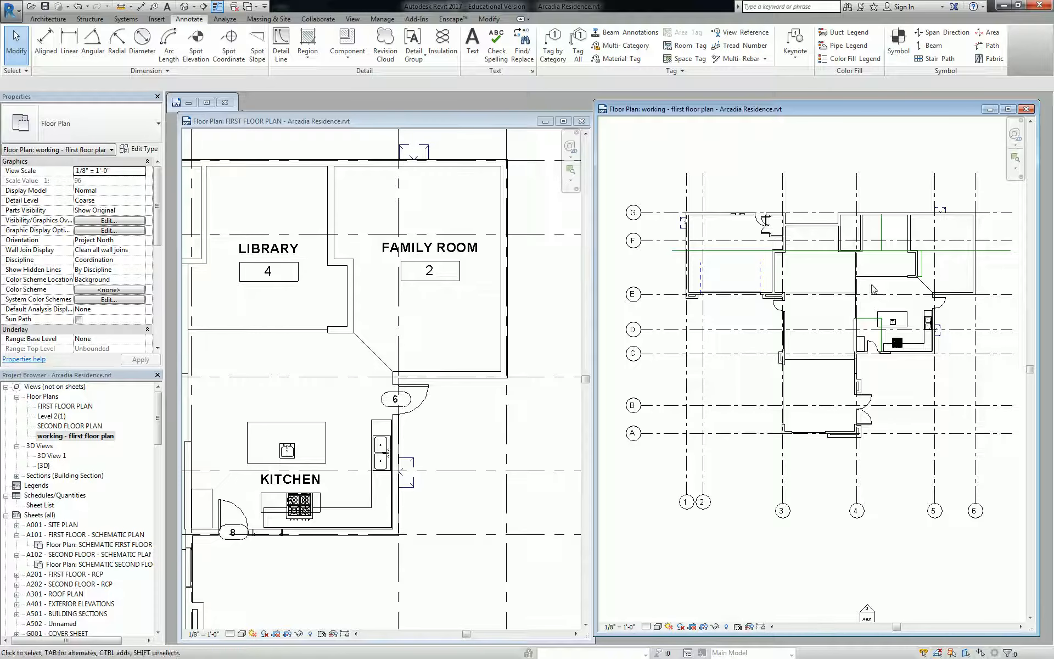
left_click(888, 283)
key("Escape")
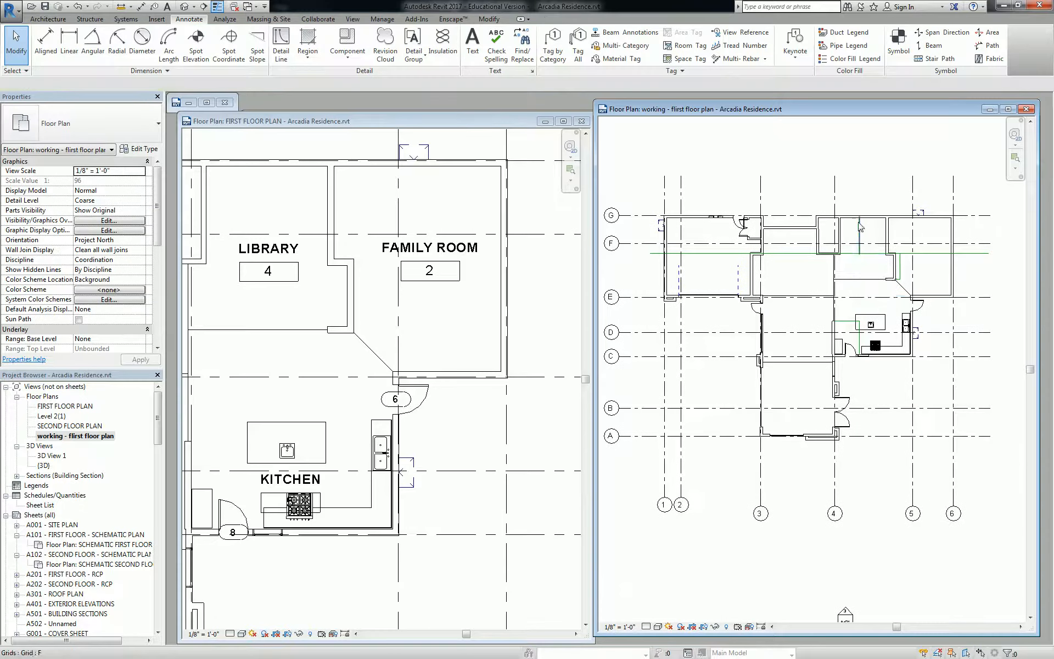
Step: Add an aligned dimension between the family room's west wall face and the centerline of the jogged wall below it
scroll(842, 267, "up", 1)
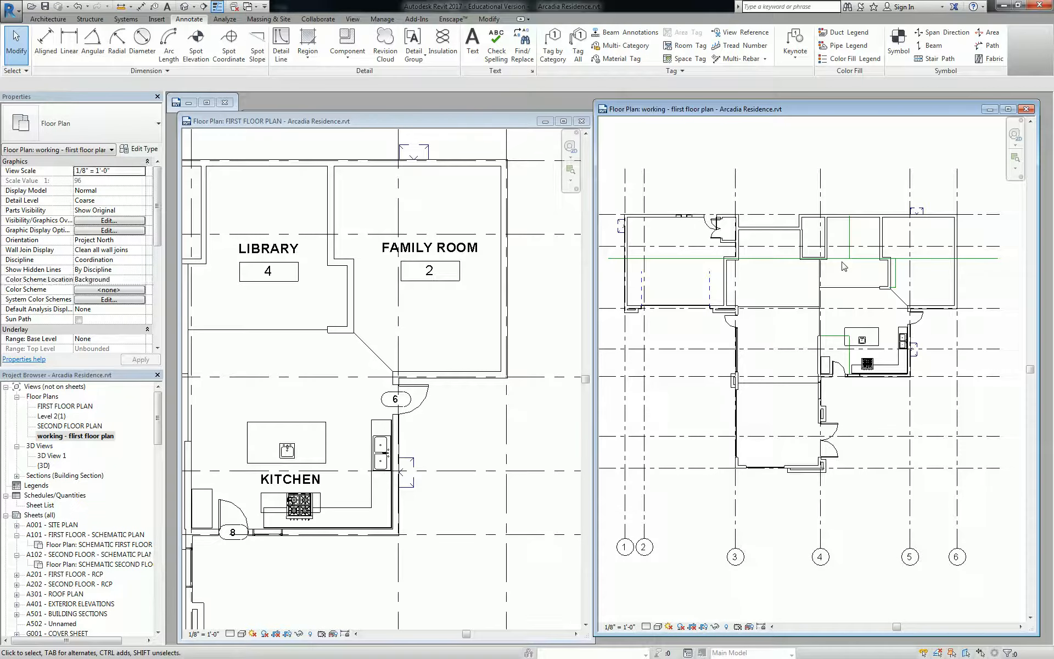
key("d")
key("i")
scroll(873, 239, "up", 4)
scroll(910, 274, "up", 2)
middle_click_drag(910, 274, 825, 287)
scroll(825, 287, "up", 2)
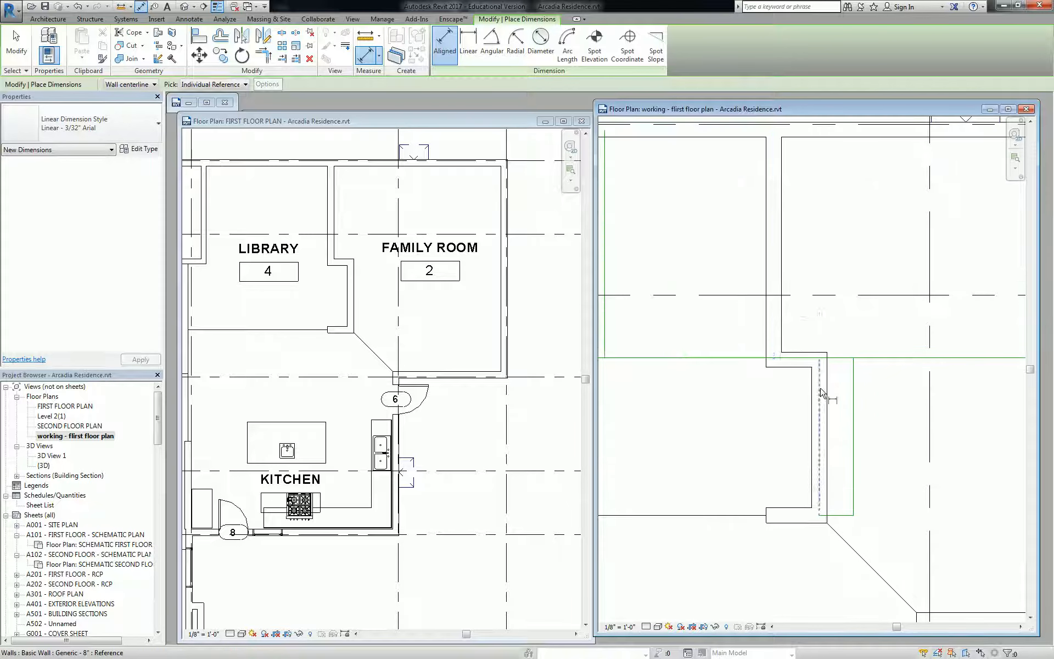
left_click(821, 392)
left_click(784, 334)
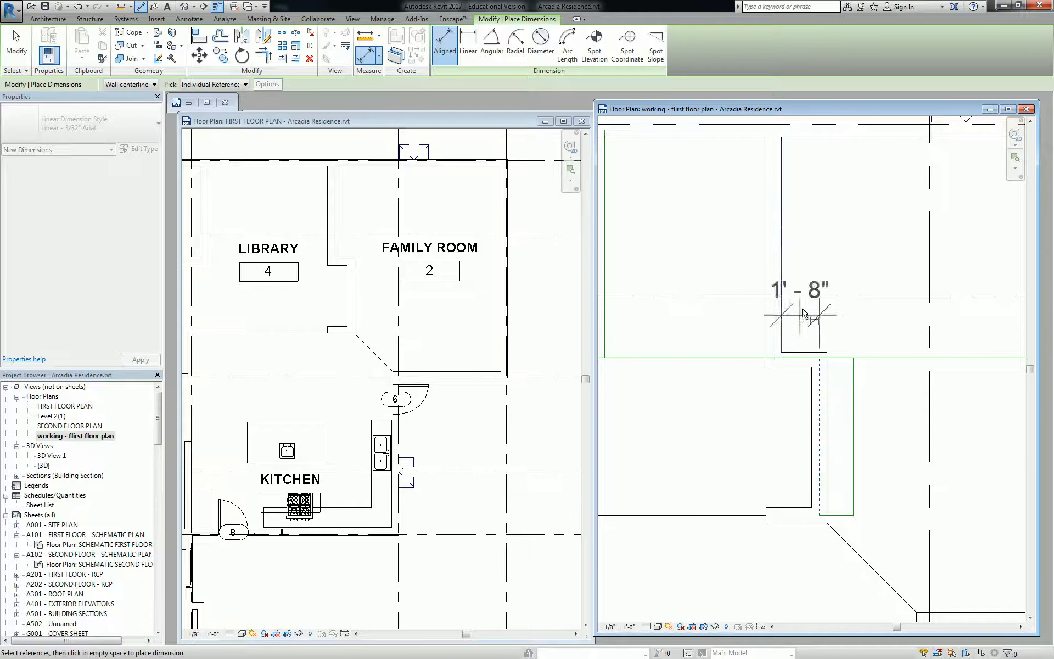
left_click(821, 262)
key("Escape")
key("Escape")
Step: Move the new dimension's witness line from the jogged wall's centerline to its family room face
left_click(820, 308)
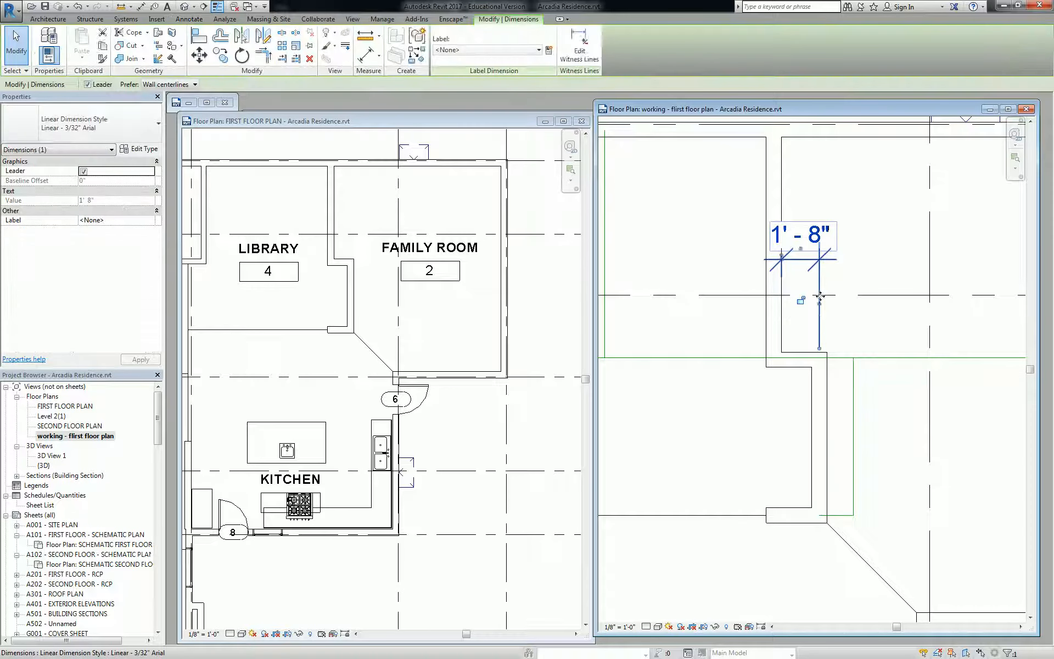
left_click_drag(820, 304, 828, 398)
scroll(827, 243, "down", 3)
key("Escape")
left_click(822, 253)
key("c")
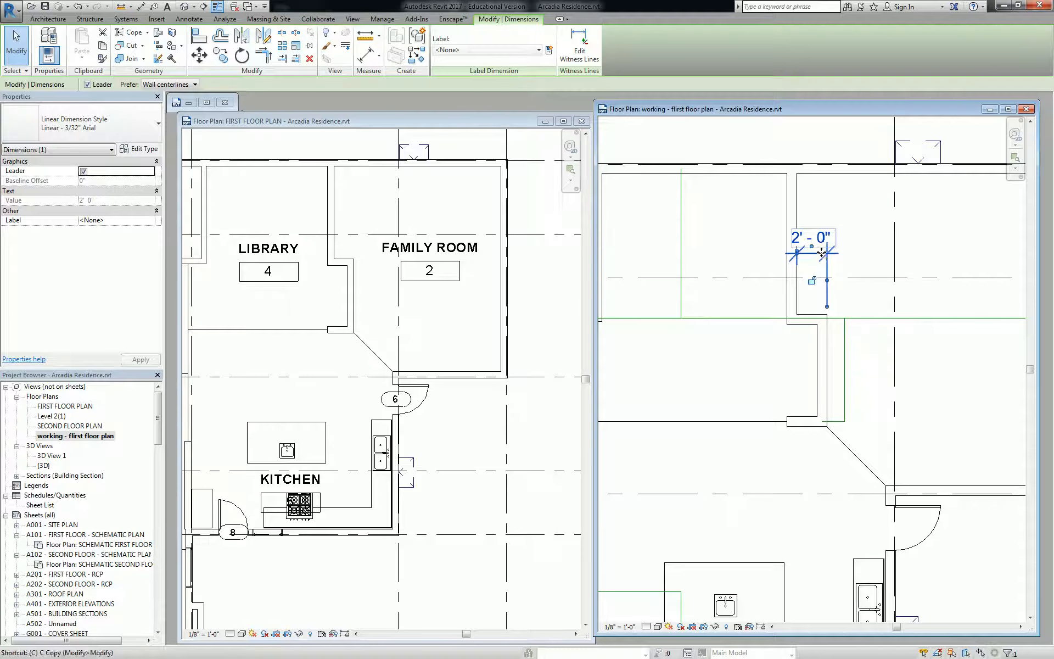
key("Escape")
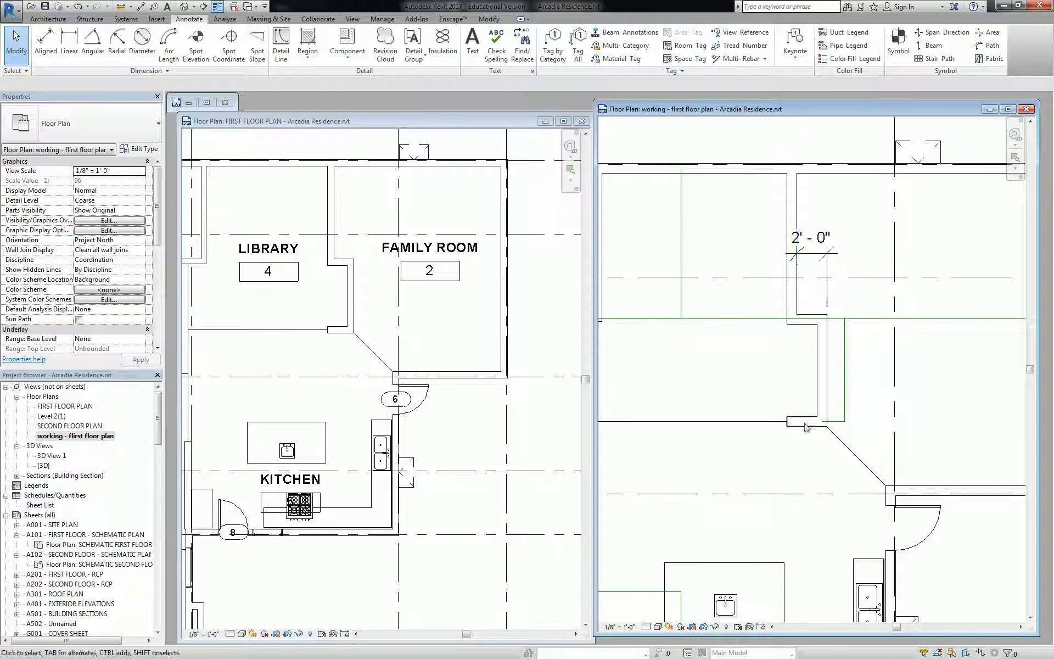
Step: Add an aligned dimension string in the working plan from the library partition's short lower return wall to the kitchen island's north edge
middle_click_drag(808, 432, 760, 424)
key("d")
key("i")
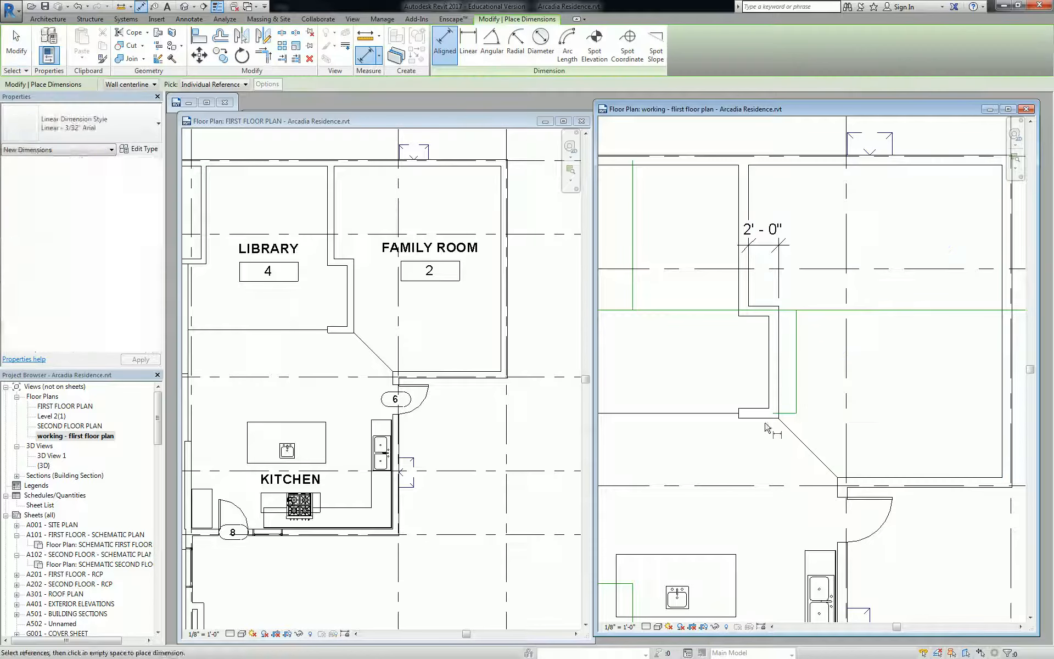
left_click(762, 418)
left_click(761, 419)
middle_click_drag(701, 556, 759, 441)
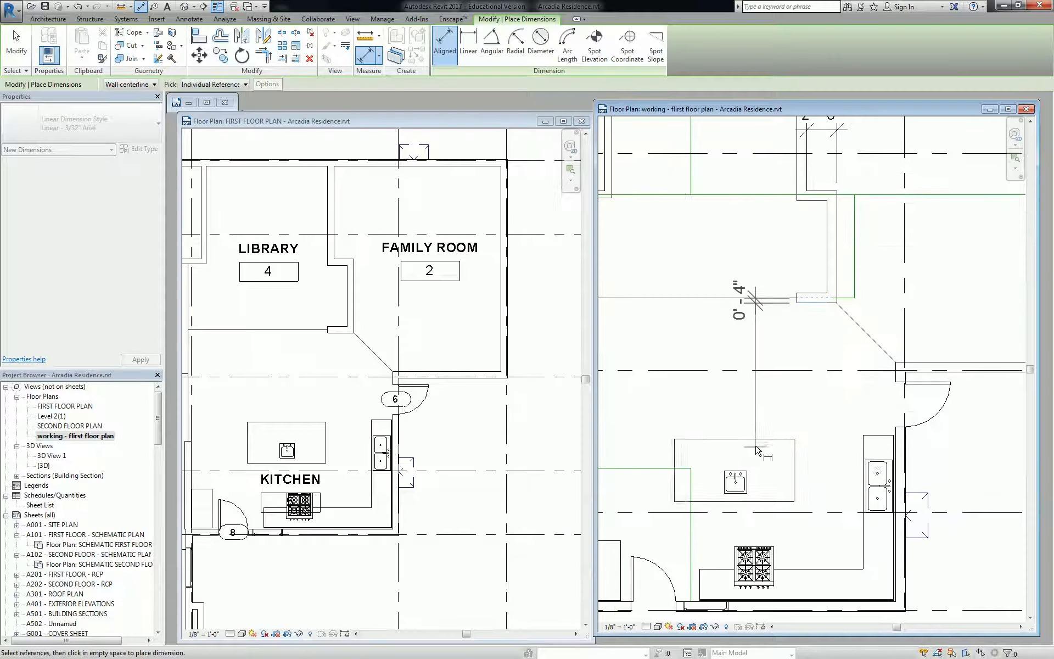
left_click(756, 440)
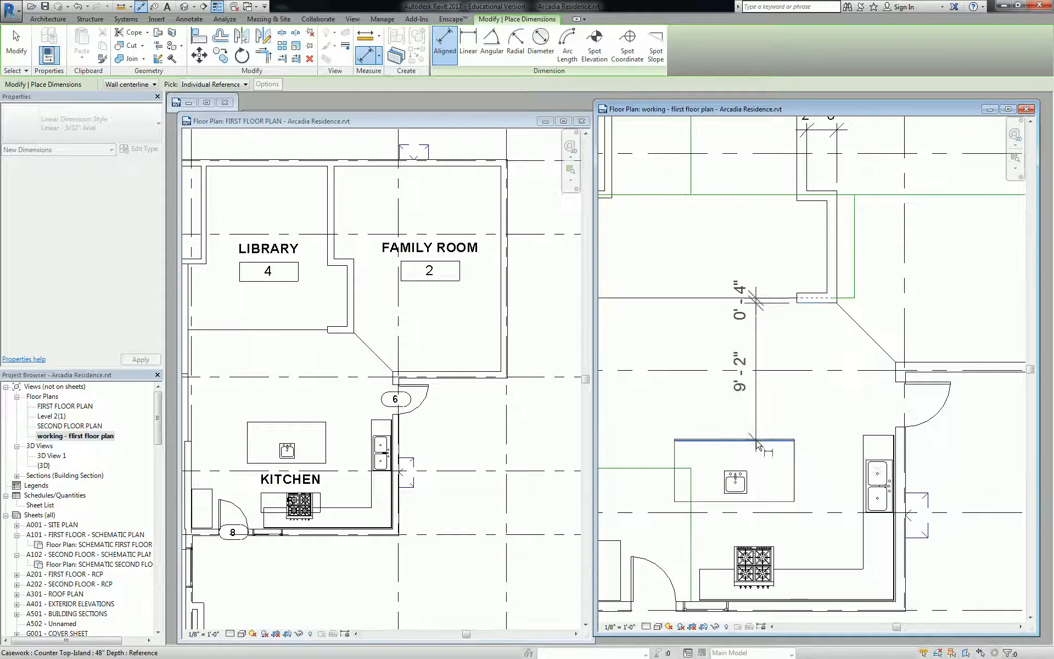
left_click(793, 413)
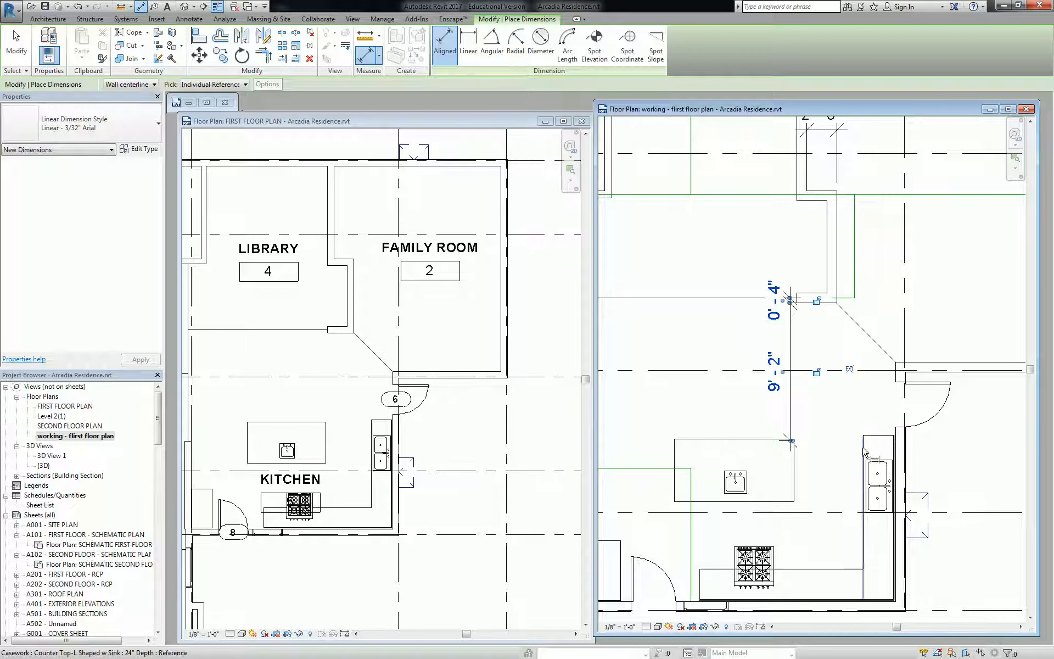
Step: Add an aligned dimension between the kitchen island's east edge and the L-shaped counter's front edge
left_click(864, 453)
left_click(794, 466)
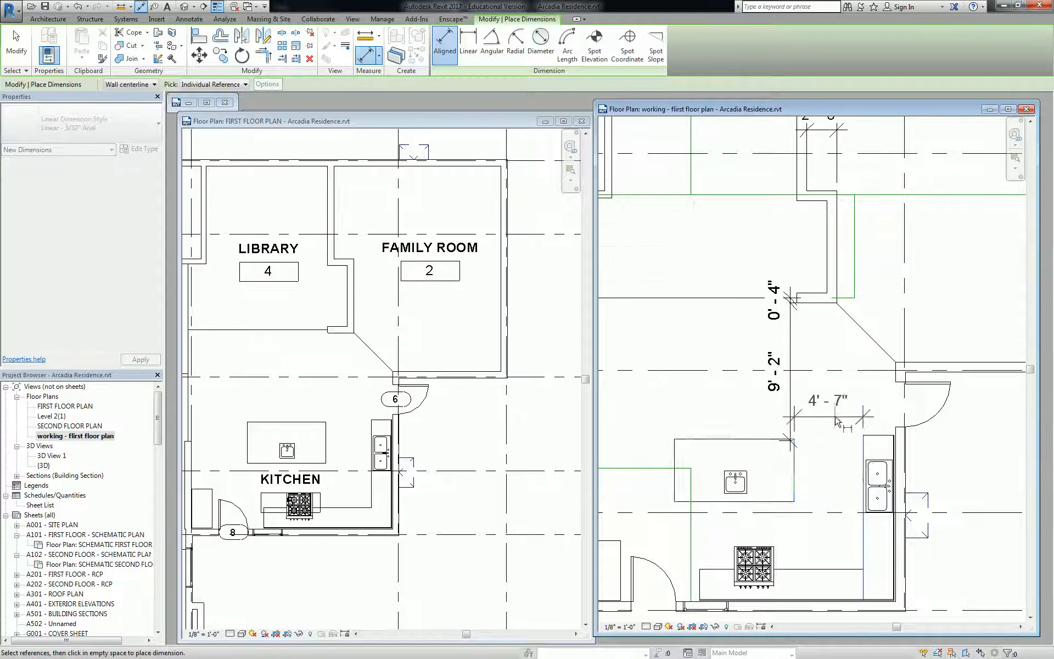
scroll(837, 409, "down", 2)
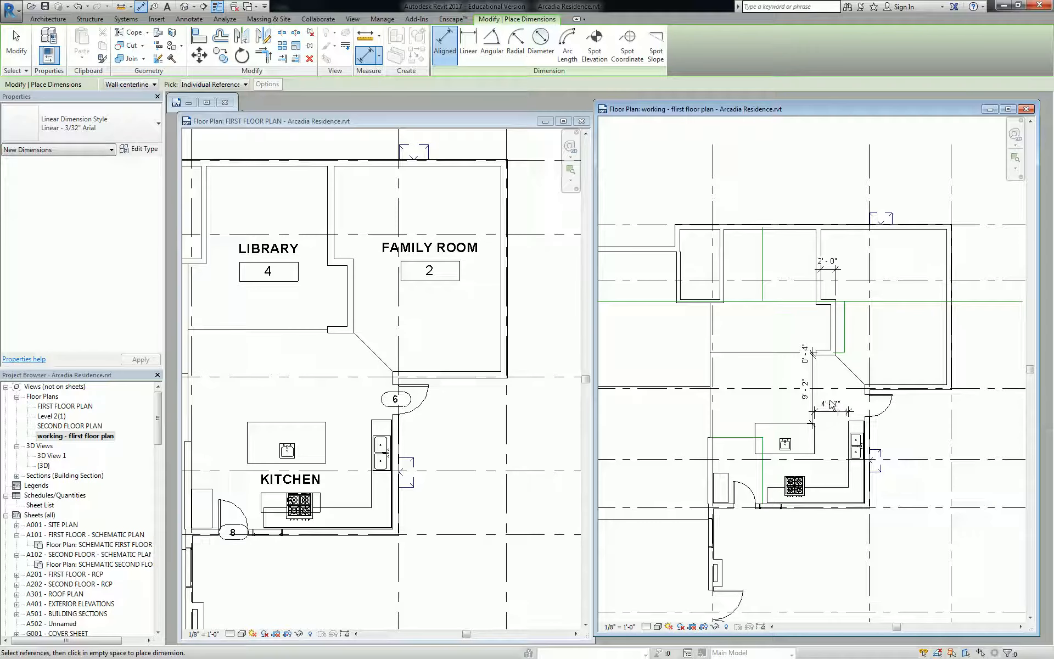
Step: In the first floor plan, add a vertical dimension string from the family room's north wall to the jog wall and the partition's lower return wall
left_click(466, 299)
scroll(433, 263, "down", 1)
mouse_move(358, 294)
middle_mouse_down()
mouse_move(350, 266)
mouse_move(369, 284)
middle_mouse_up()
scroll(868, 298, "up", 4)
scroll(887, 333, "down", 2)
scroll(278, 208, "down", 1)
middle_click_drag(278, 208, 456, 245)
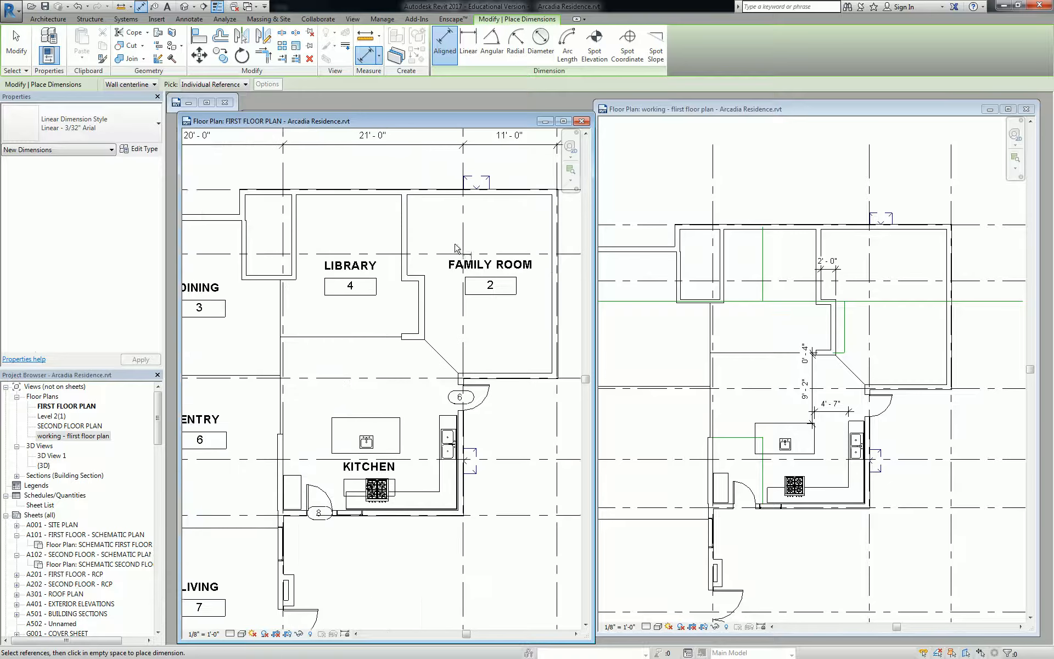
key("Escape")
key("Escape")
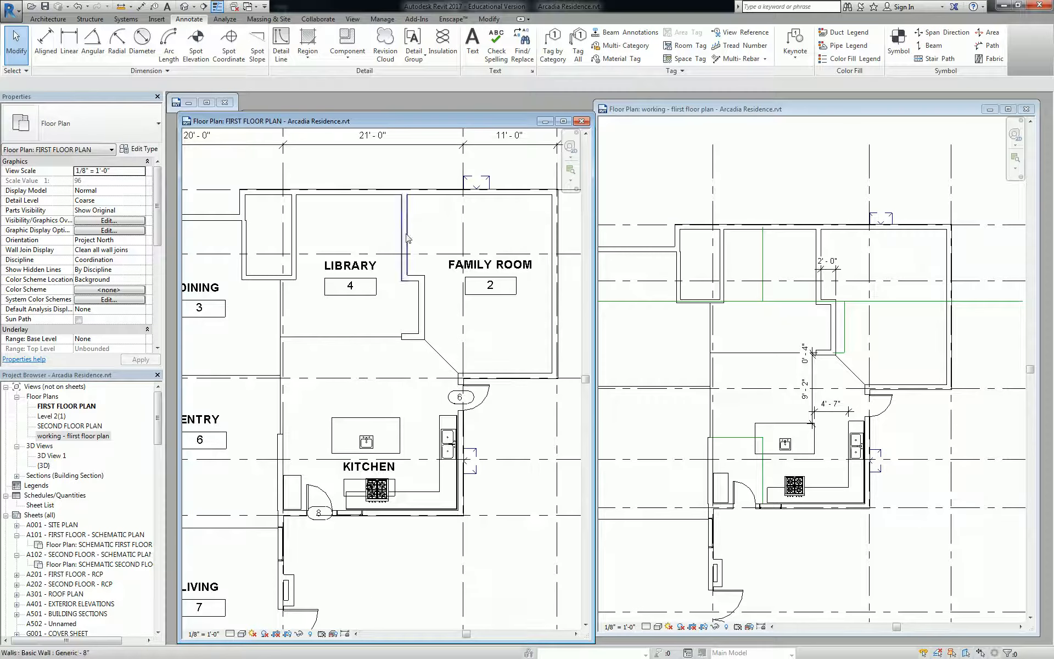
key("d")
key("i")
scroll(421, 221, "up", 2)
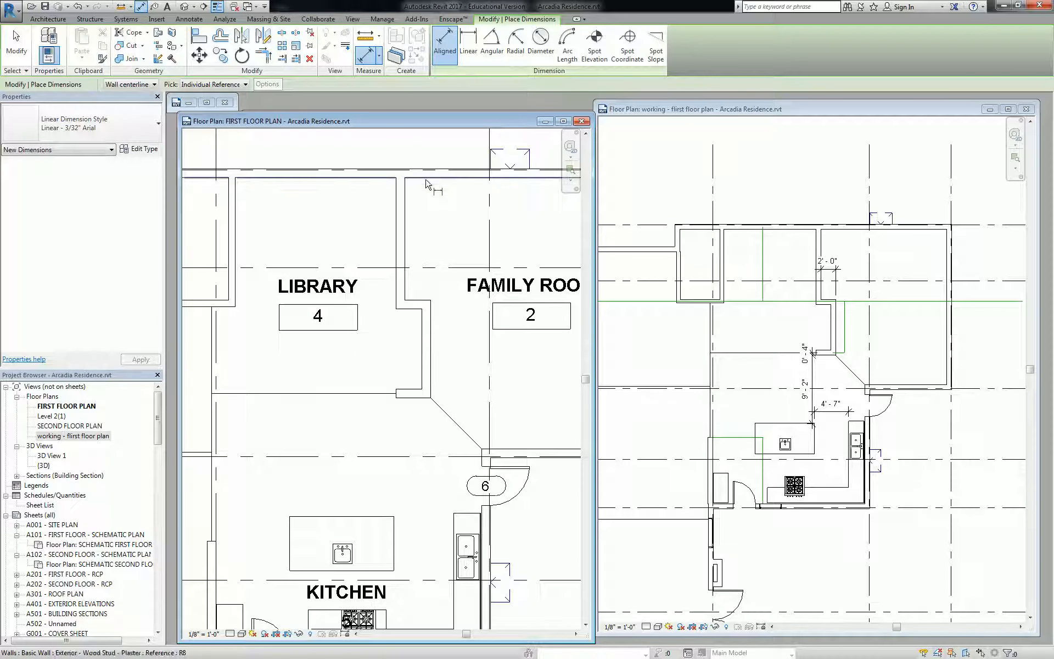
left_click(427, 184)
left_click(423, 301)
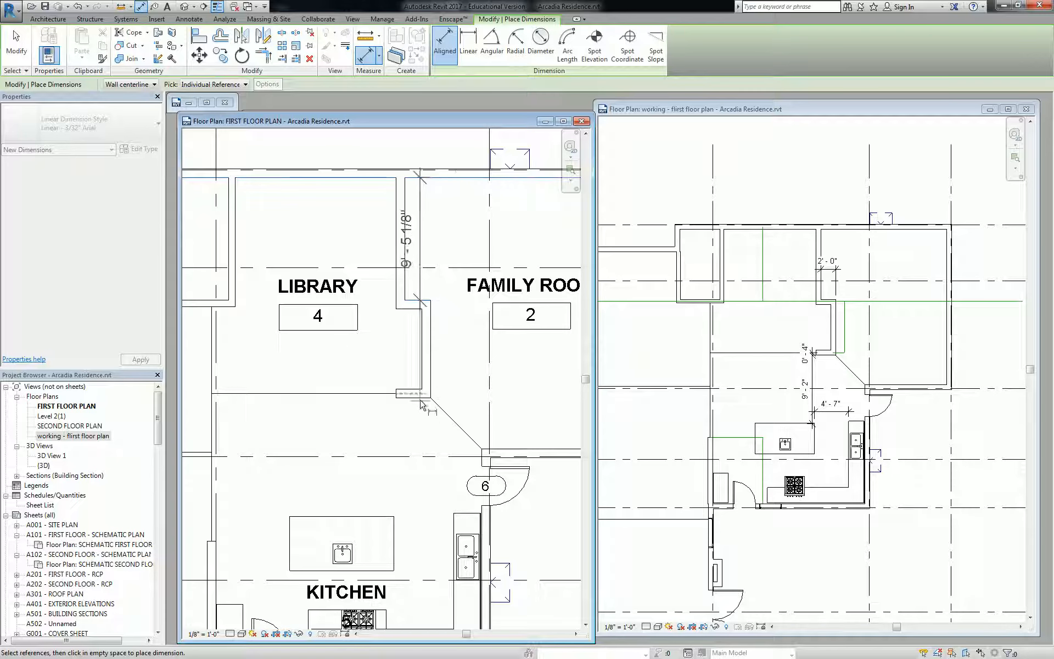
left_click(470, 394)
key("Escape")
key("Escape")
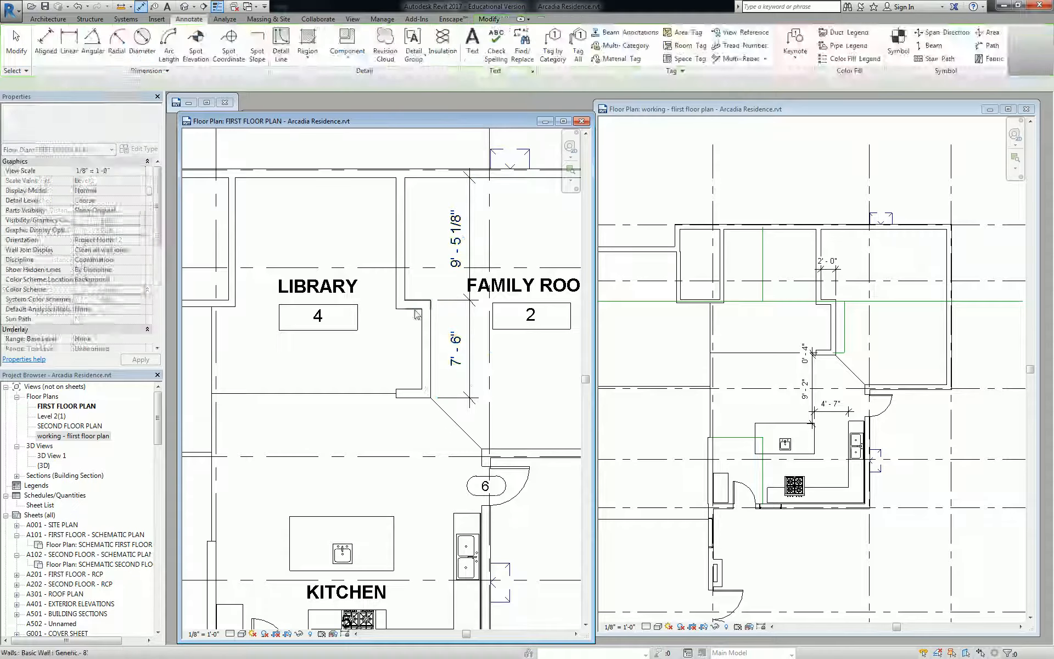
Step: Set the distance from the family room's north wall to the short jog wall to 10'-0"
left_click(419, 305)
left_click(460, 240)
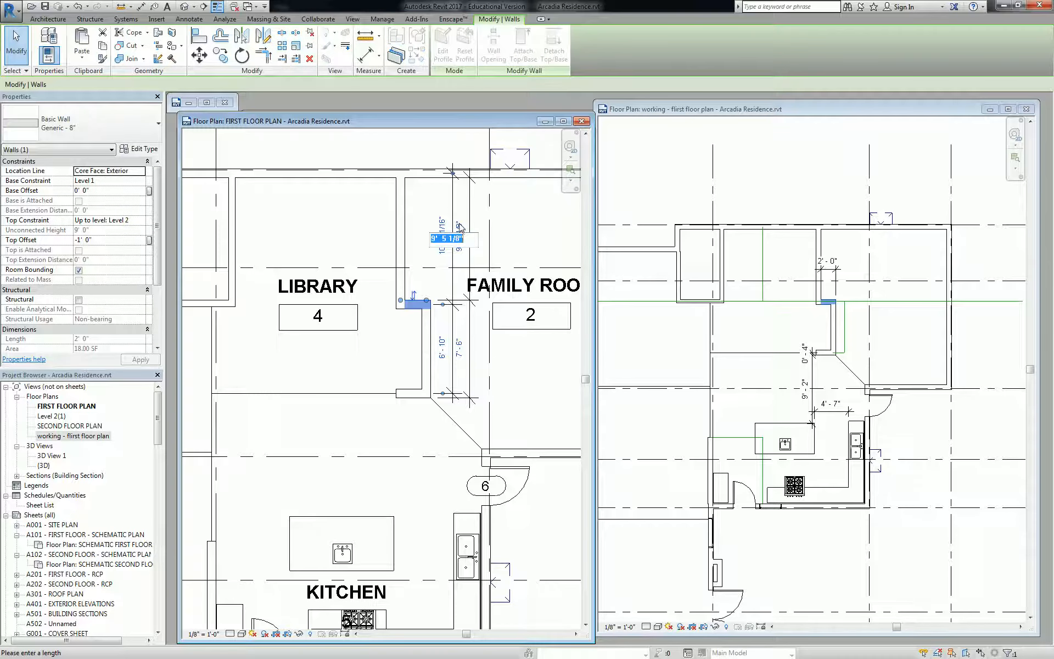
key("Return")
key("Escape")
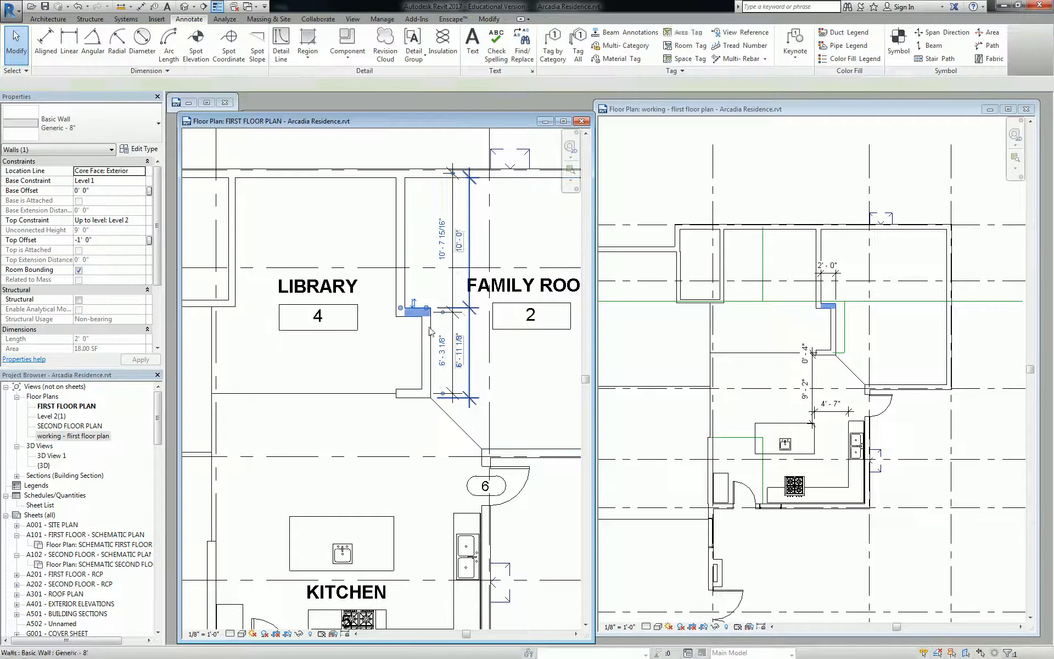
left_click(466, 333)
key("Escape")
left_click(440, 279)
key("Delete")
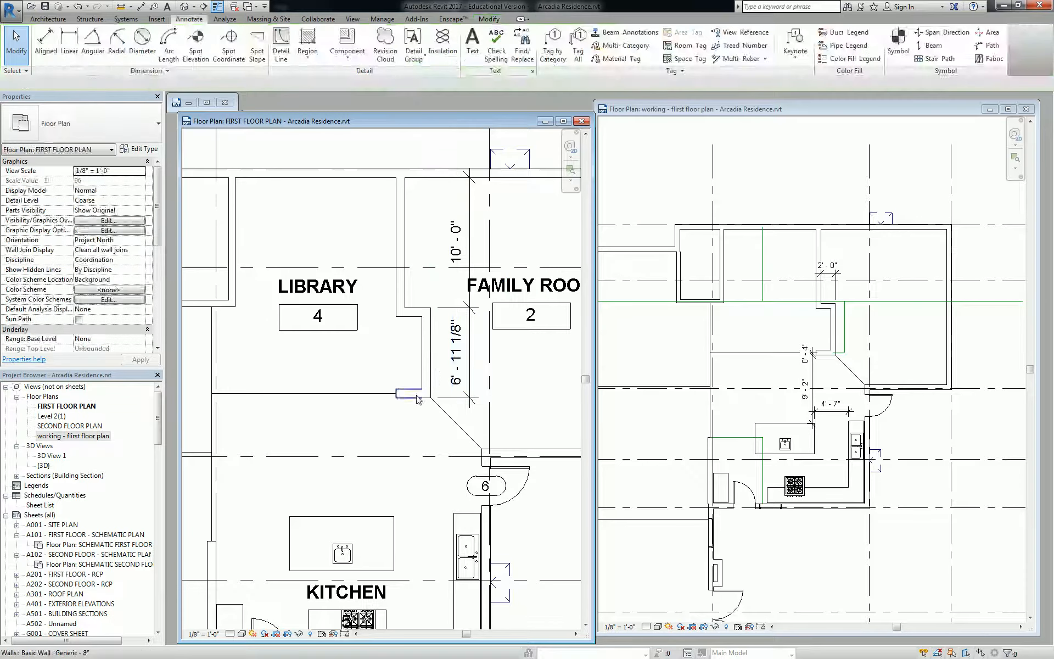
Step: Set the distance between the jog wall and the partition's lower return wall to 7'
left_click(417, 395)
left_click(460, 352)
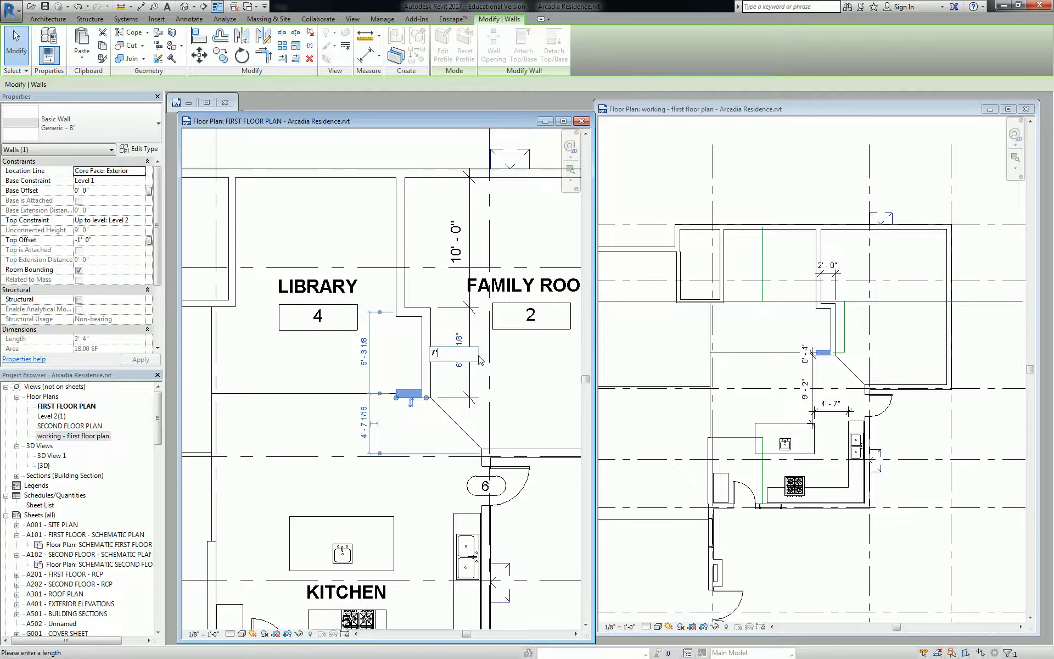
type("7'")
key("Return")
key("Escape")
Step: Add a horizontal dimension string below the library across the jogged wall's face, the family room's upper west wall face and the library's west side
scroll(478, 328, "down", 1)
middle_click_drag(479, 327, 419, 350)
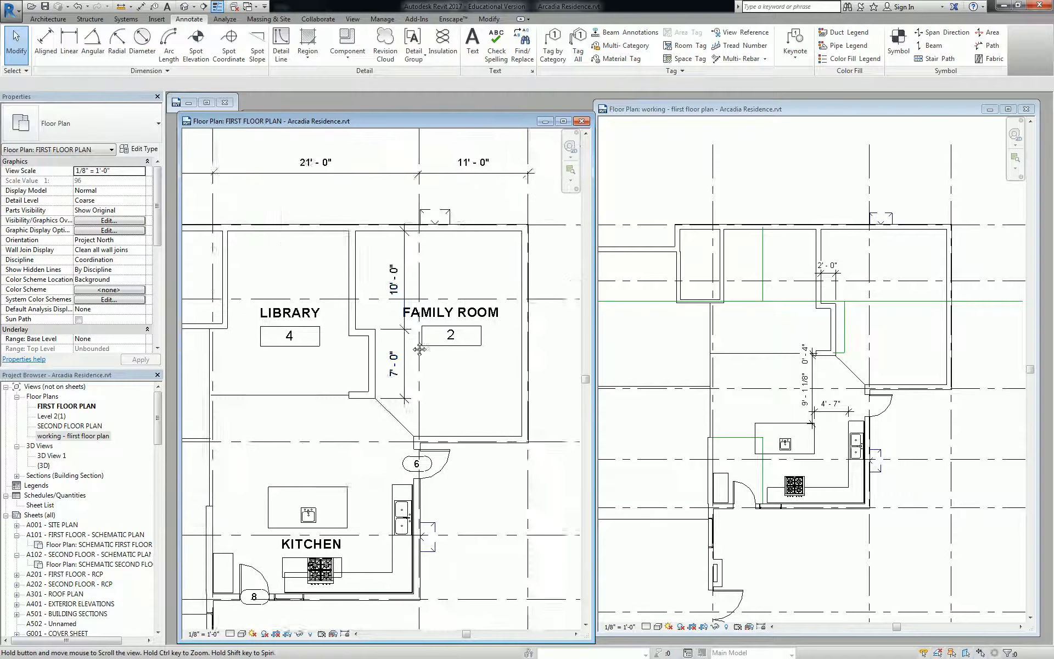
scroll(423, 346, "up", 2)
key("i")
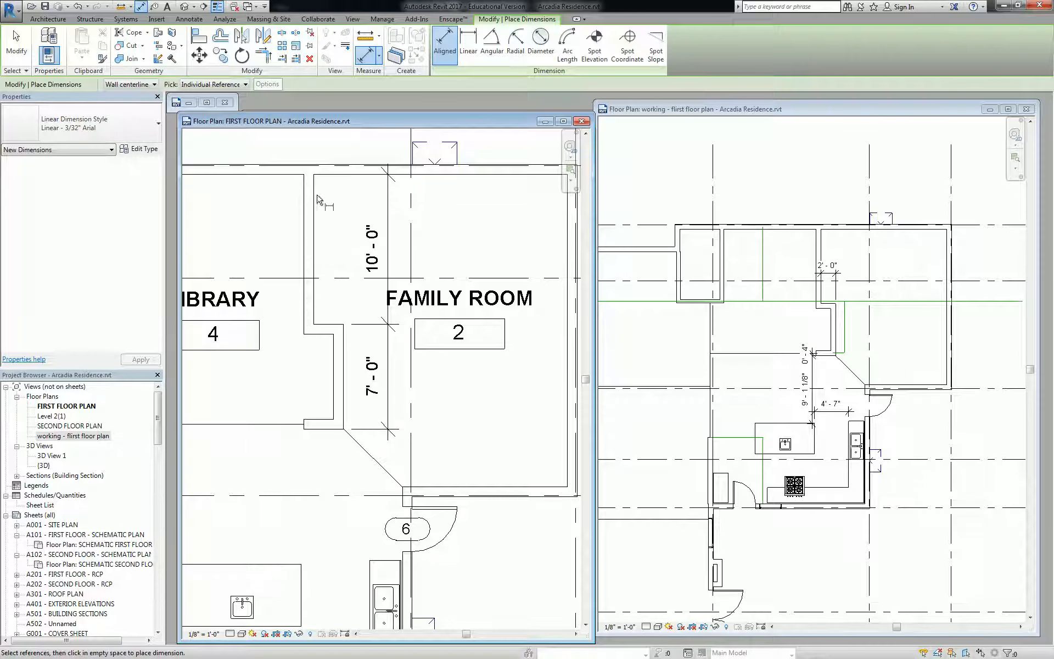
key("Tab")
left_click(344, 364)
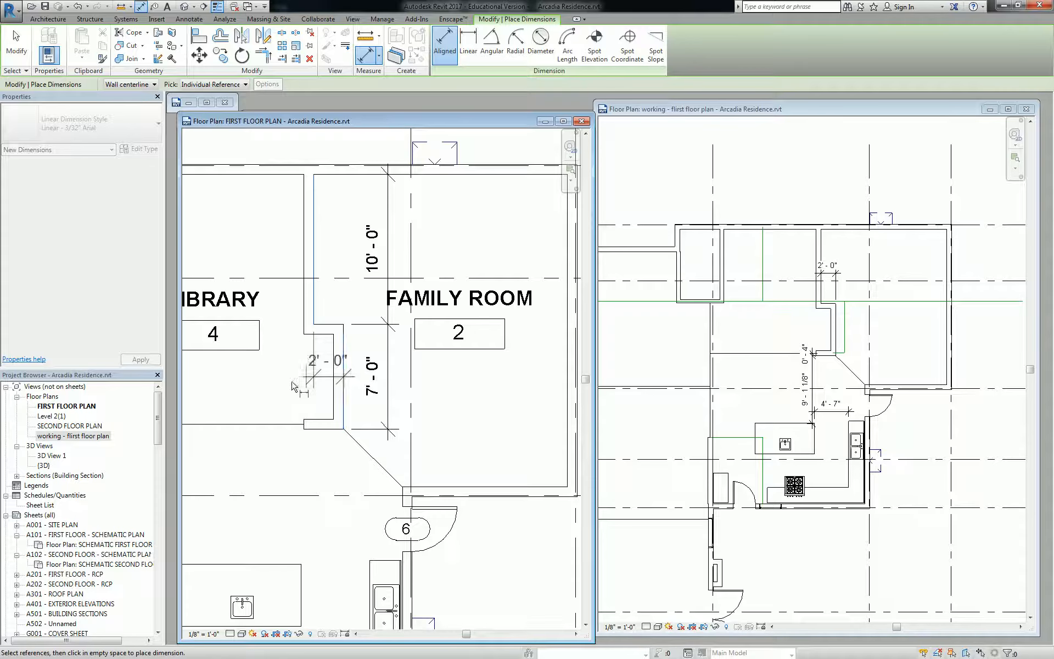
scroll(291, 378, "down", 1)
middle_click_drag(291, 377, 520, 316)
left_click(352, 305)
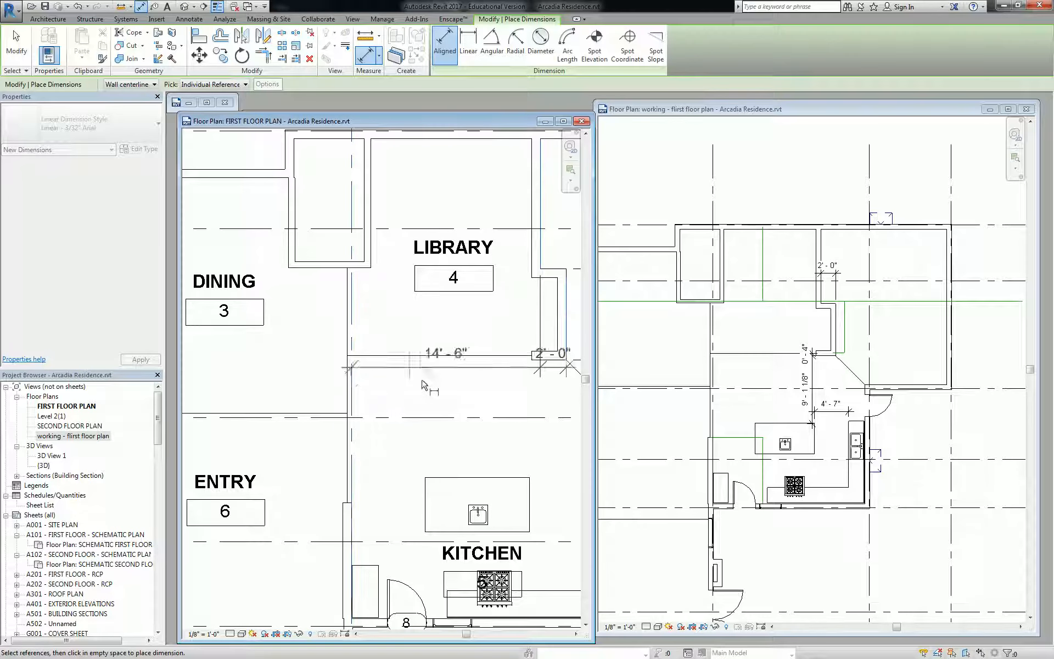
left_click(421, 394)
key("Escape")
key("Escape")
Step: Move the horizontal string's middle witness line to the west end of the partition's lower return wall
middle_click_drag(530, 320, 479, 324)
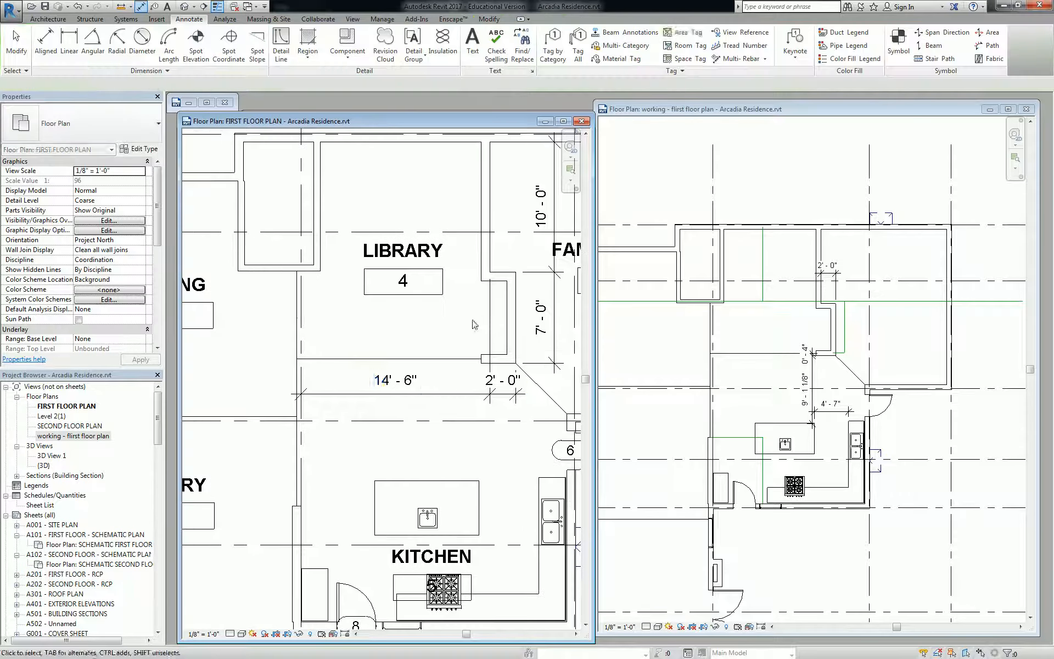
left_click(491, 316)
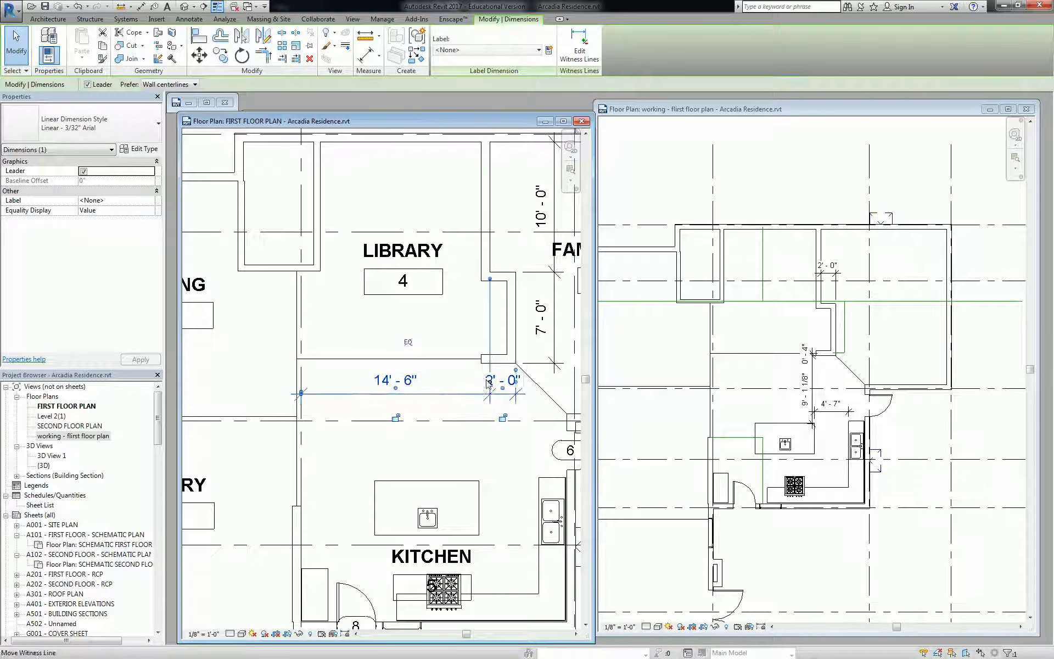
left_click_drag(491, 317, 481, 362)
left_click(471, 330)
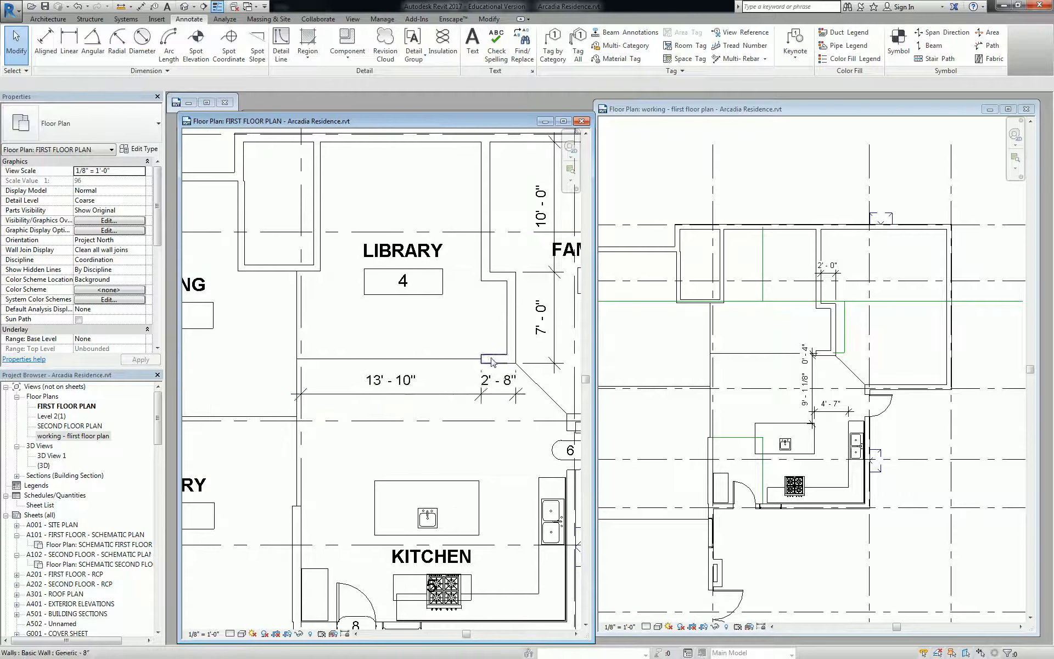
Step: In the working plan, move the 2'-0" dimension's east witness line from the jogged wall to the vertical detail line beside it
middle_click_drag(528, 360, 444, 359)
scroll(444, 360, "down", 2)
middle_click_drag(540, 377, 468, 365)
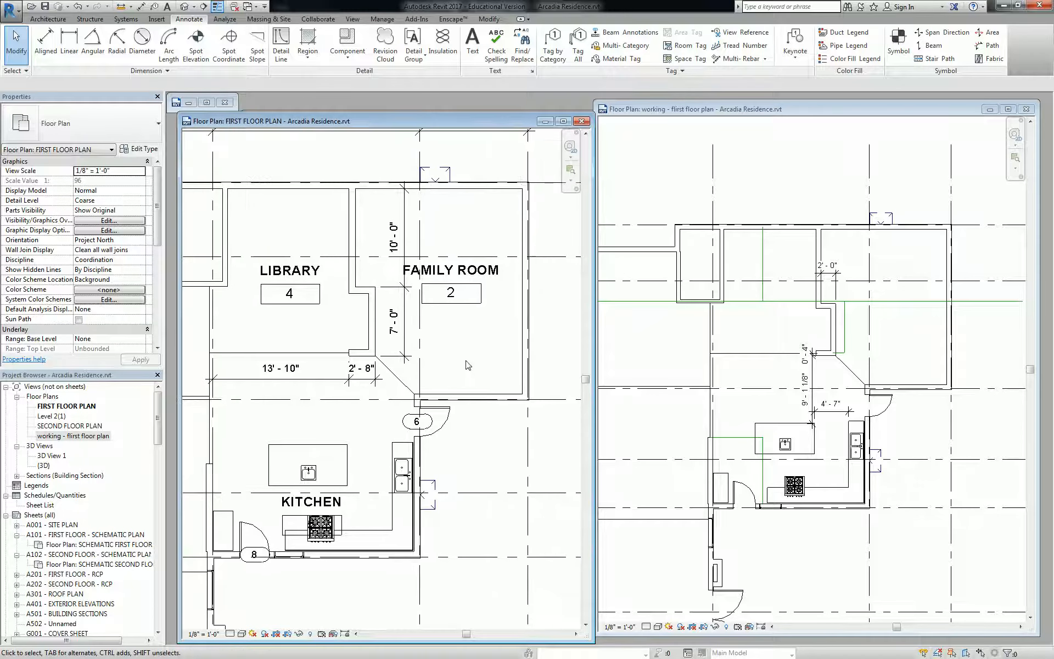
scroll(875, 361, "up", 5)
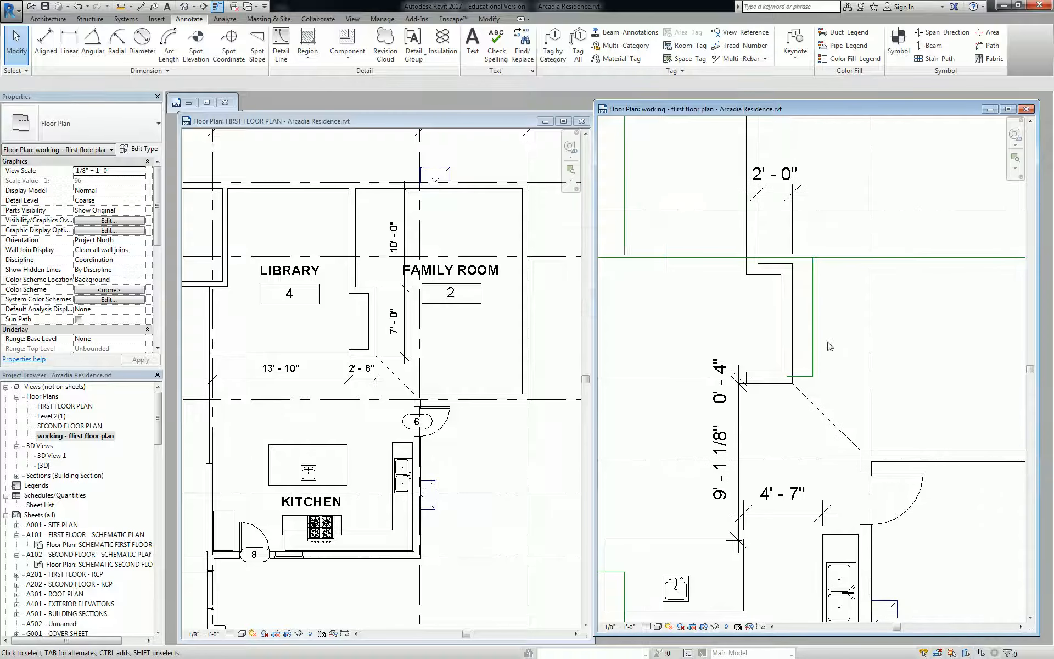
key("Escape")
left_click(794, 225)
left_click_drag(794, 225, 825, 287)
left_click(802, 292)
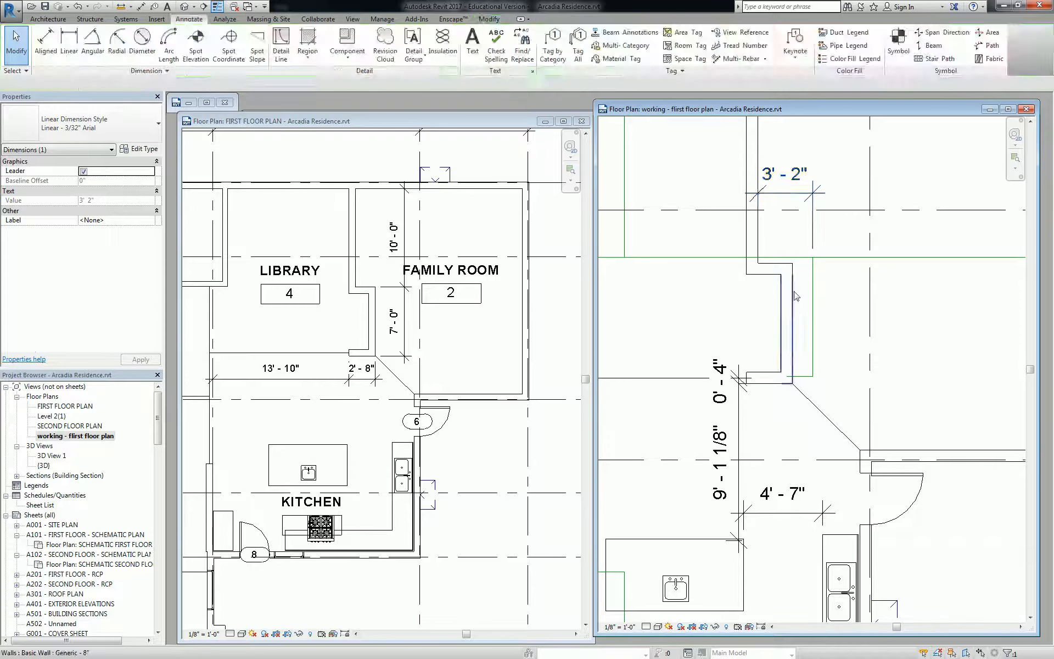
Step: Set the vertical detail line's distance from the family room's upper west wall face to 3'
left_click(814, 298)
left_click(789, 180)
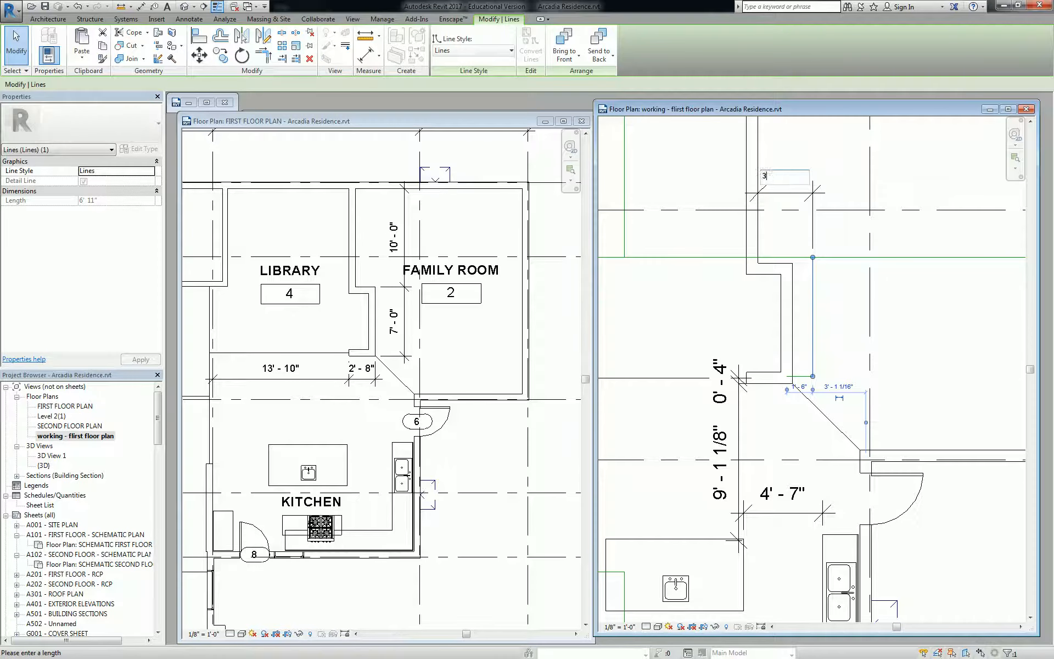
type("3")
key("Return")
left_click(844, 296)
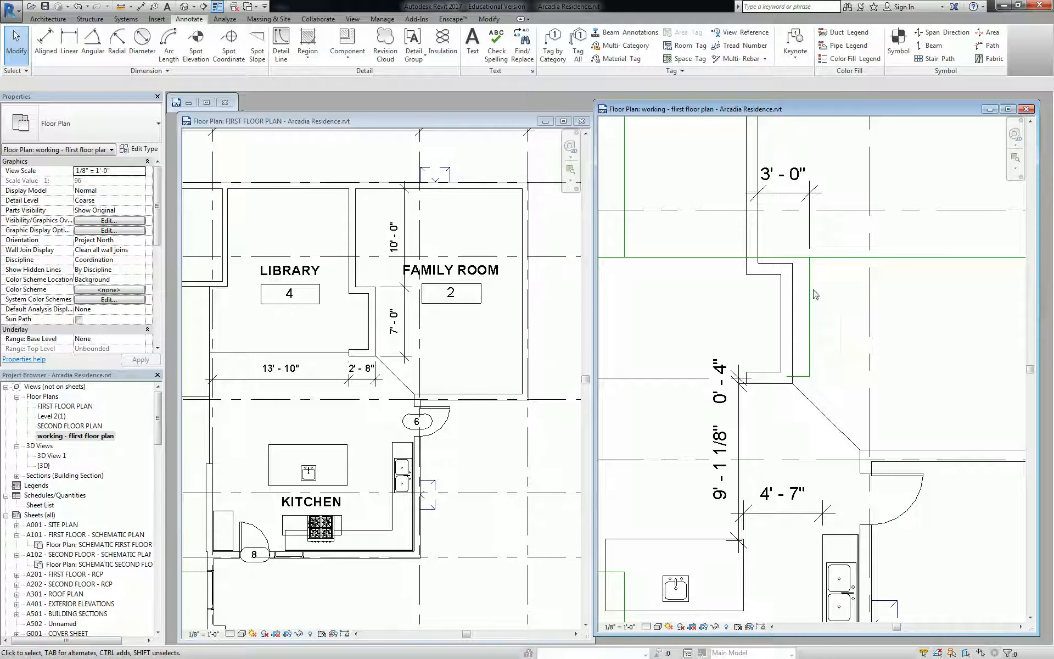
Step: Align the jogged wall's family room face to the vertical detail line in the working plan
middle_click_drag(797, 284, 779, 304)
left_click(494, 347)
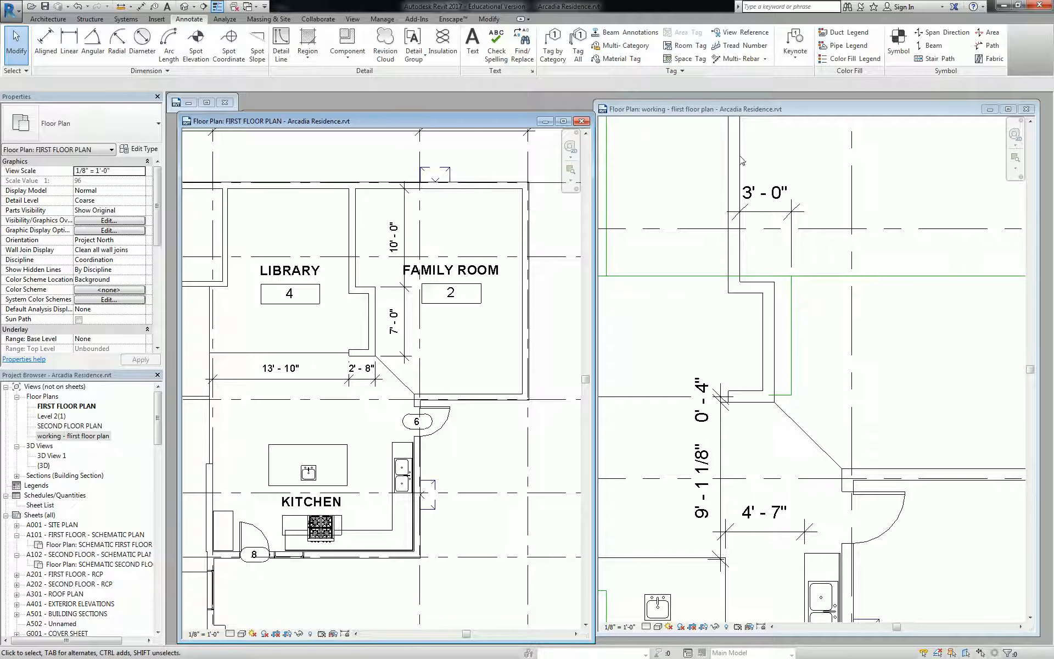
left_click(778, 329)
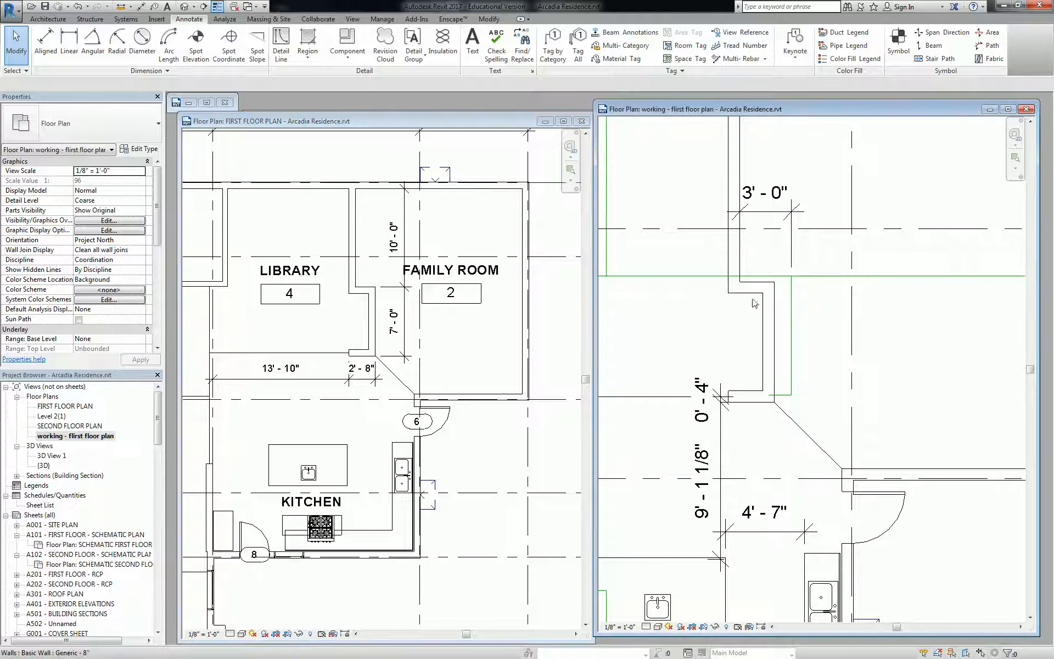
key("a")
key("l")
left_click(791, 335)
left_click(774, 335)
middle_click_drag(722, 341, 761, 341)
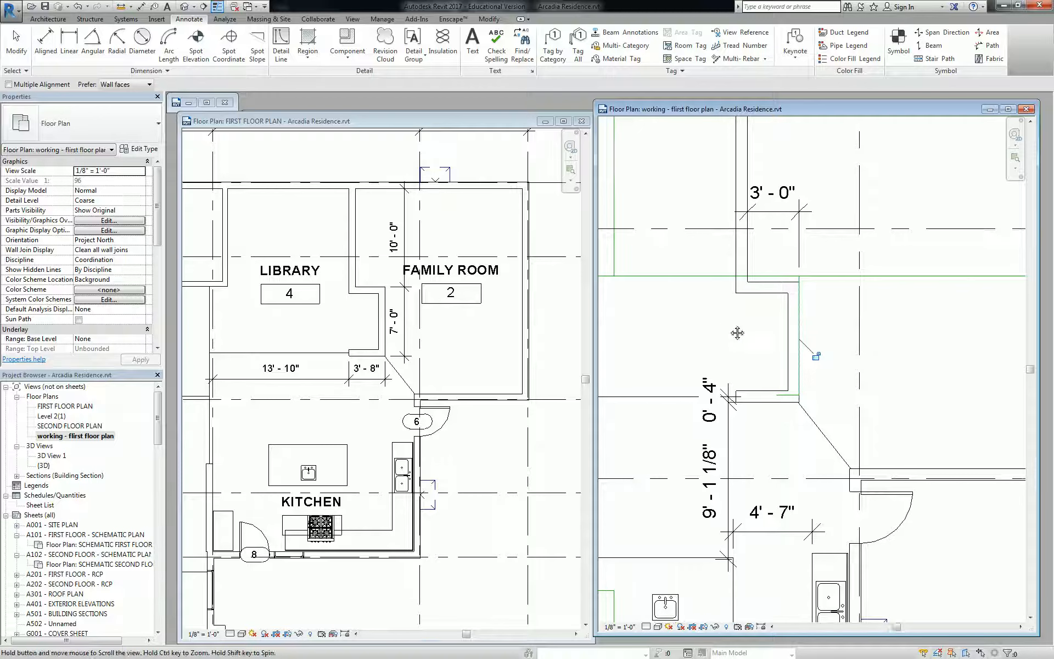
left_click(345, 352)
key("Escape")
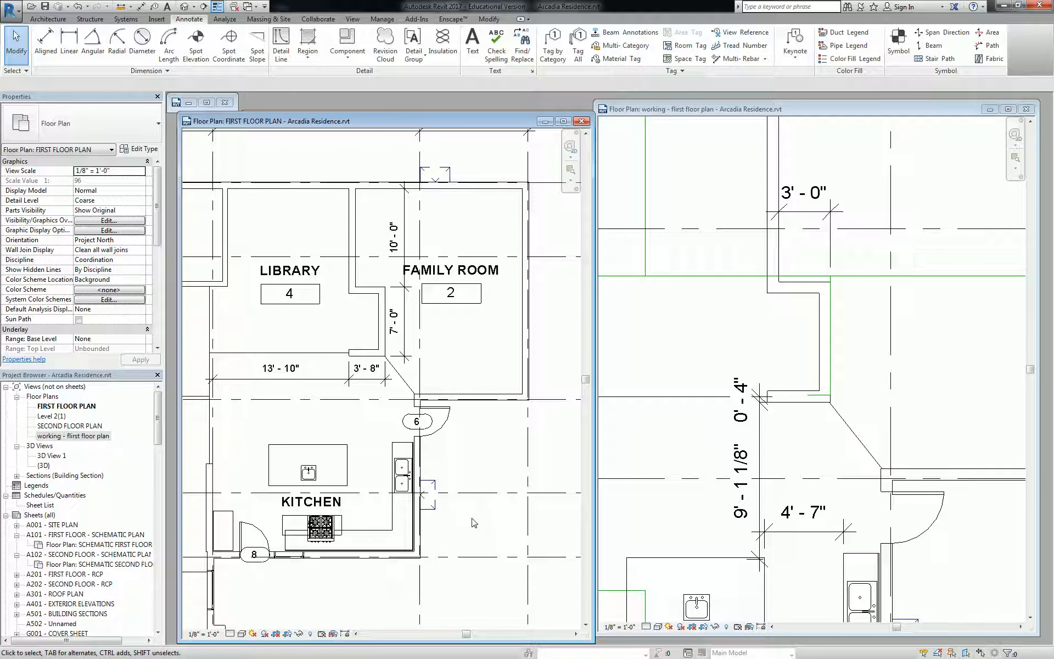
Step: Move the Family Room tag slightly south and east in the first floor plan, clear of the dimensions and grid line
left_click(452, 301)
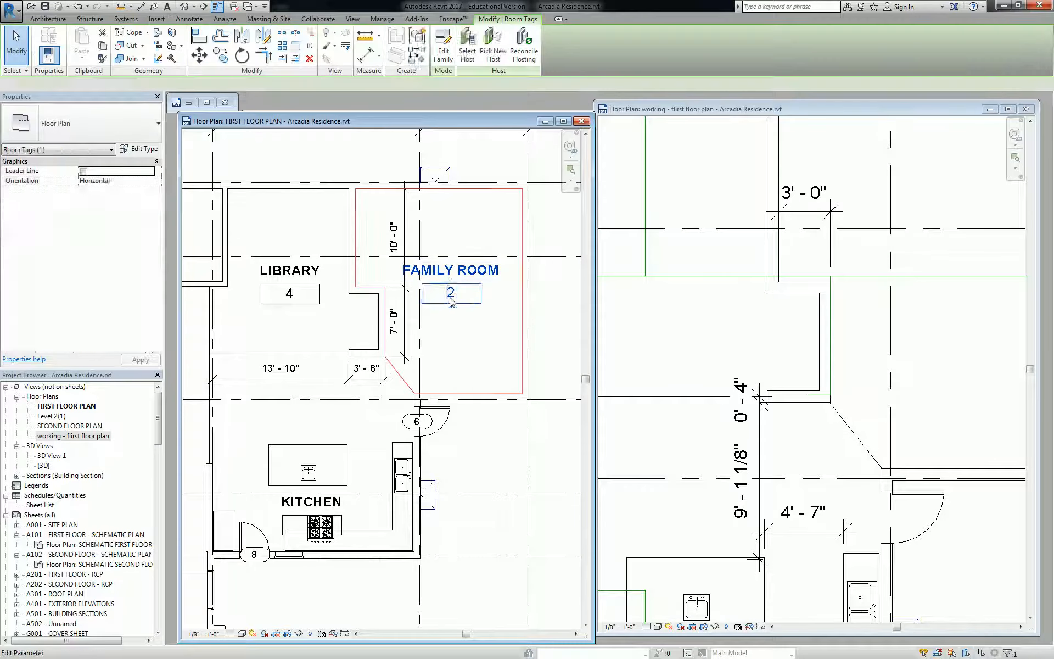
left_click_drag(452, 305, 441, 330)
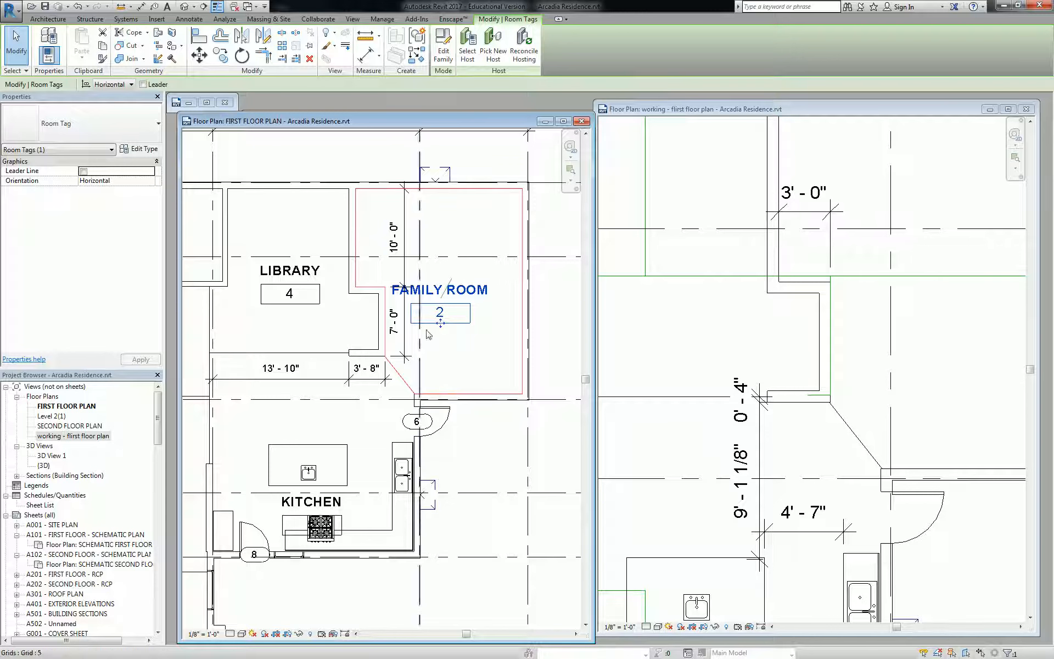
left_click_drag(440, 324, 466, 327)
key("Escape")
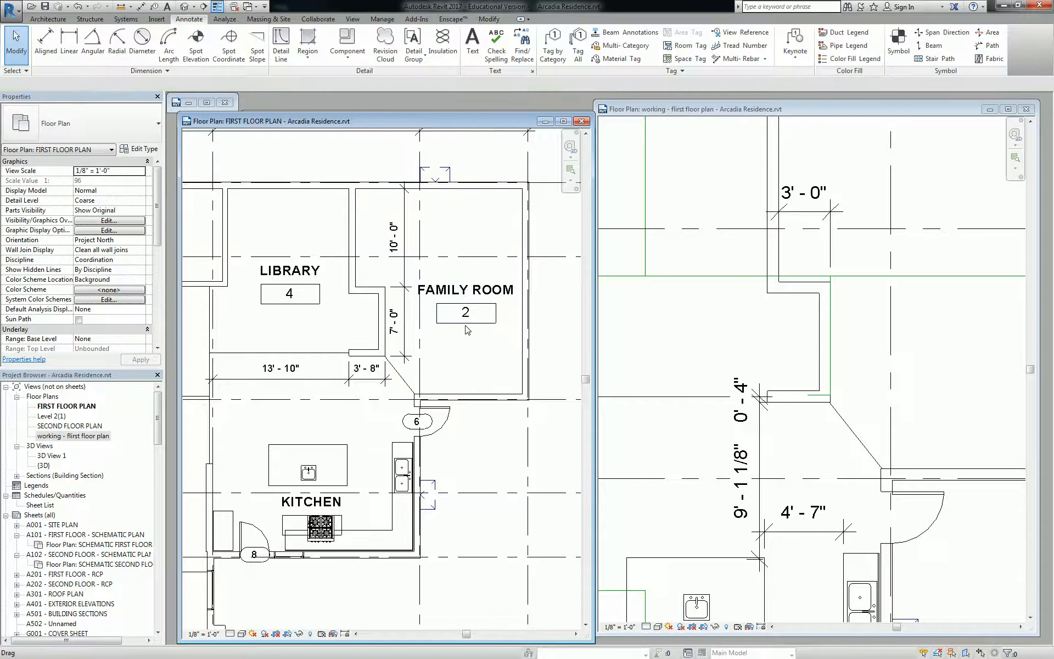
Step: Open the SCHEMATIC FIRST FLOOR PLAN view placed on sheet A101 and enlarge its window
left_click(16, 397)
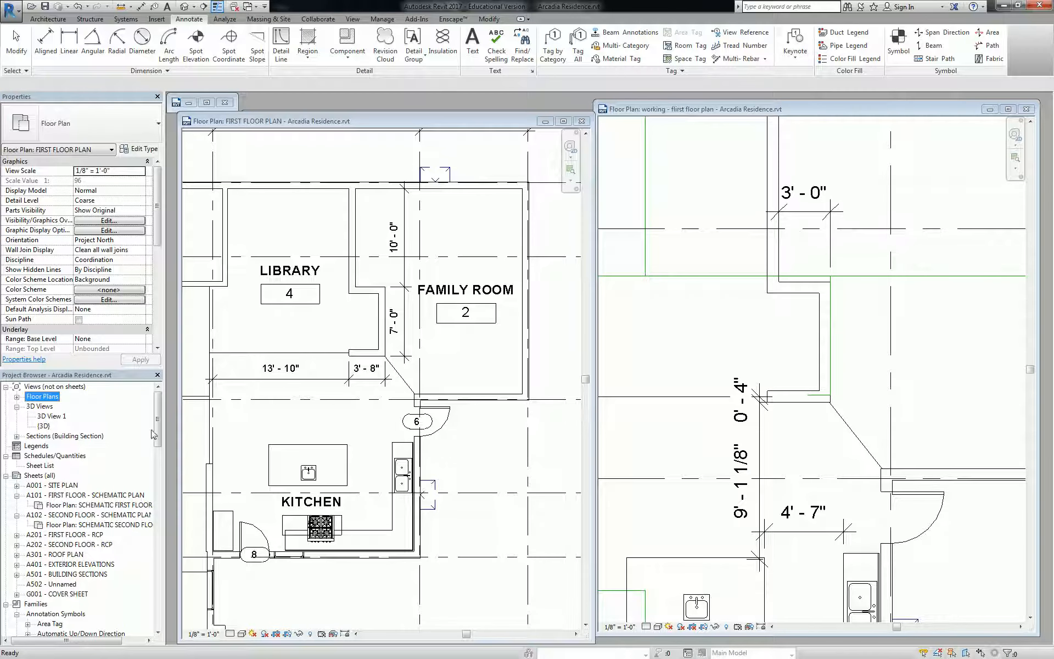
left_click_drag(158, 415, 160, 431)
scroll(399, 336, "down", 5)
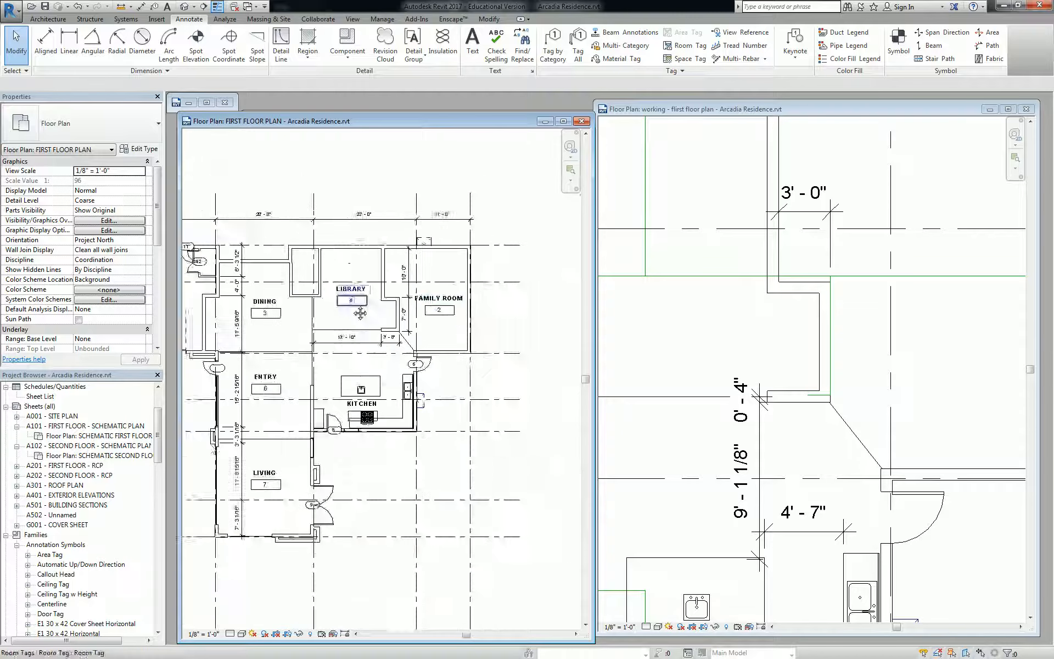
scroll(3, 445, "down", 7)
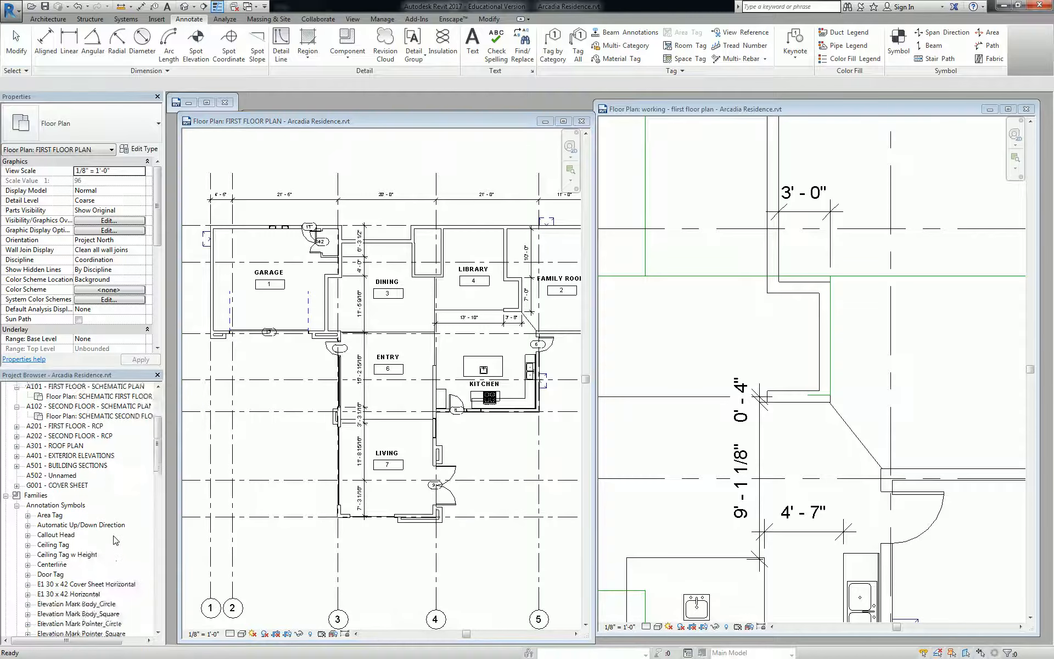
scroll(4, 445, "up", 4)
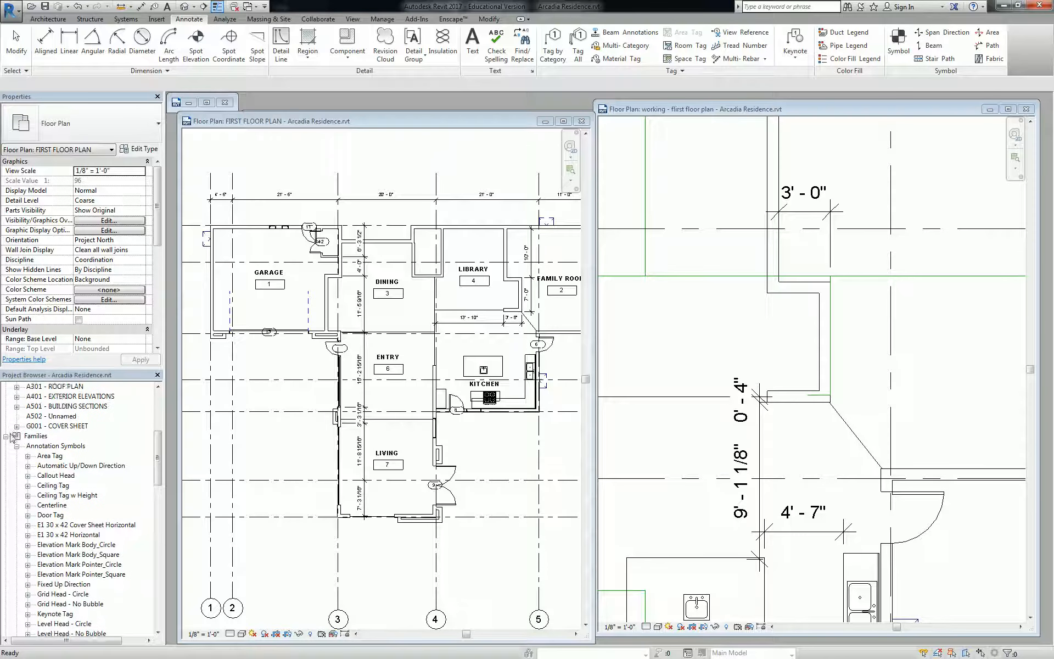
left_click(5, 434)
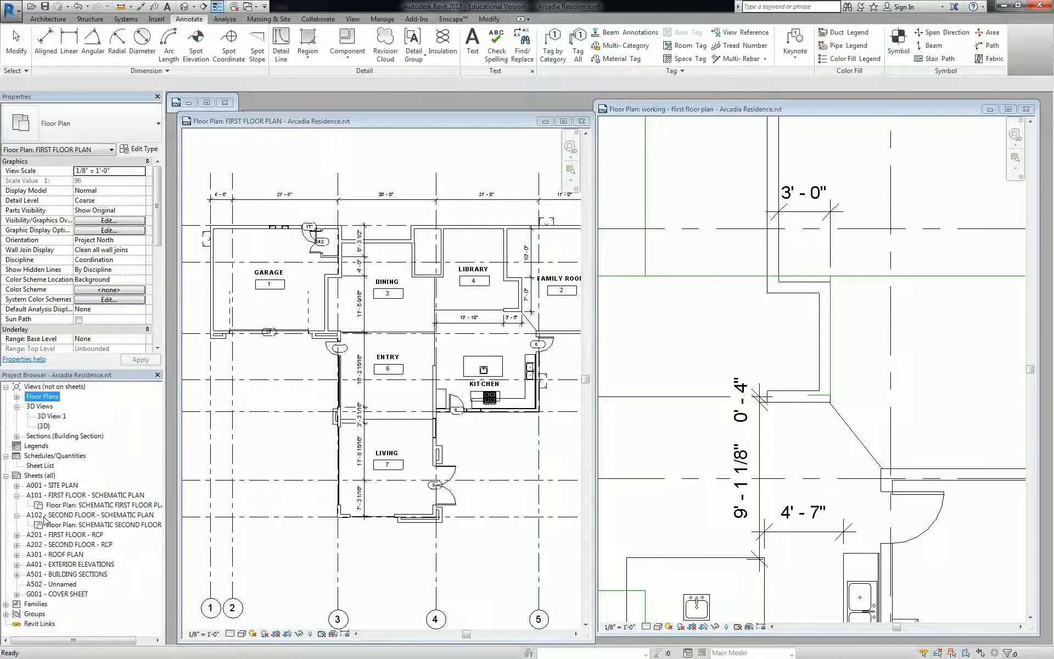
double_click(84, 508)
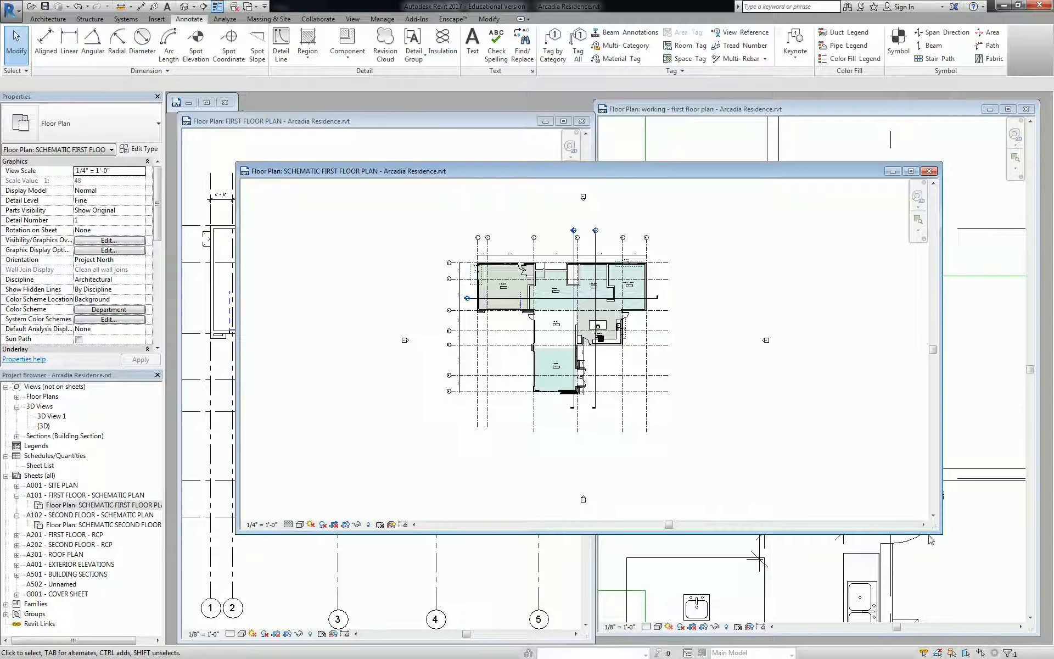
left_click_drag(941, 532, 977, 572)
Step: Examine the dimensions and section markers shown in the schematic first floor plan
scroll(531, 261, "up", 5)
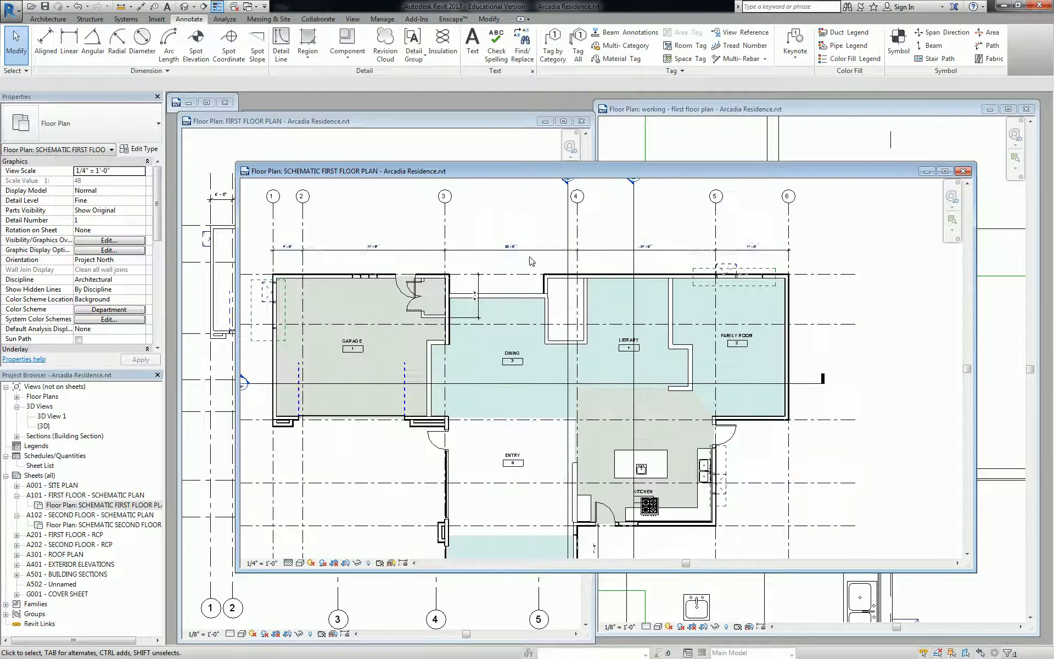
left_click(531, 262)
key("Escape")
scroll(568, 224, "down", 1)
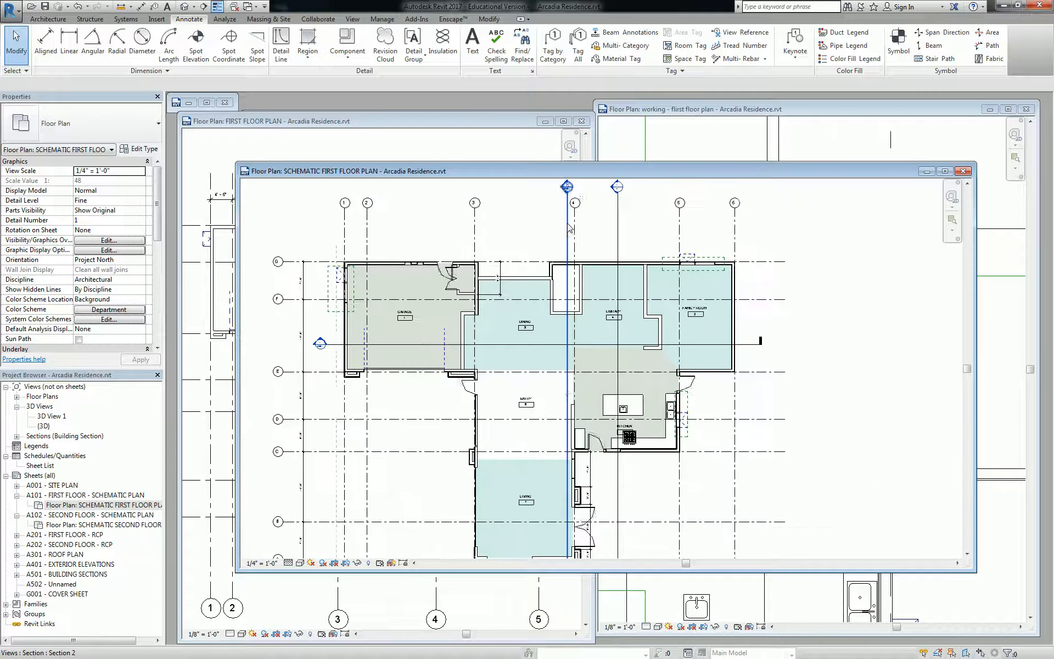
left_click(569, 227)
left_click(630, 229)
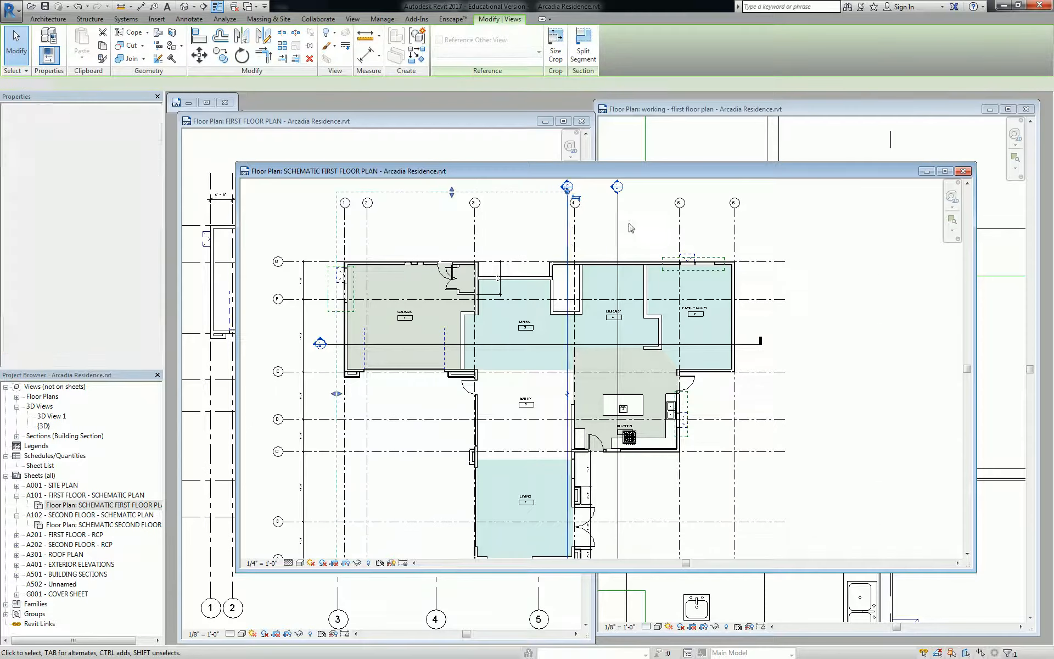
middle_click_drag(608, 276, 688, 239)
scroll(688, 239, "down", 1)
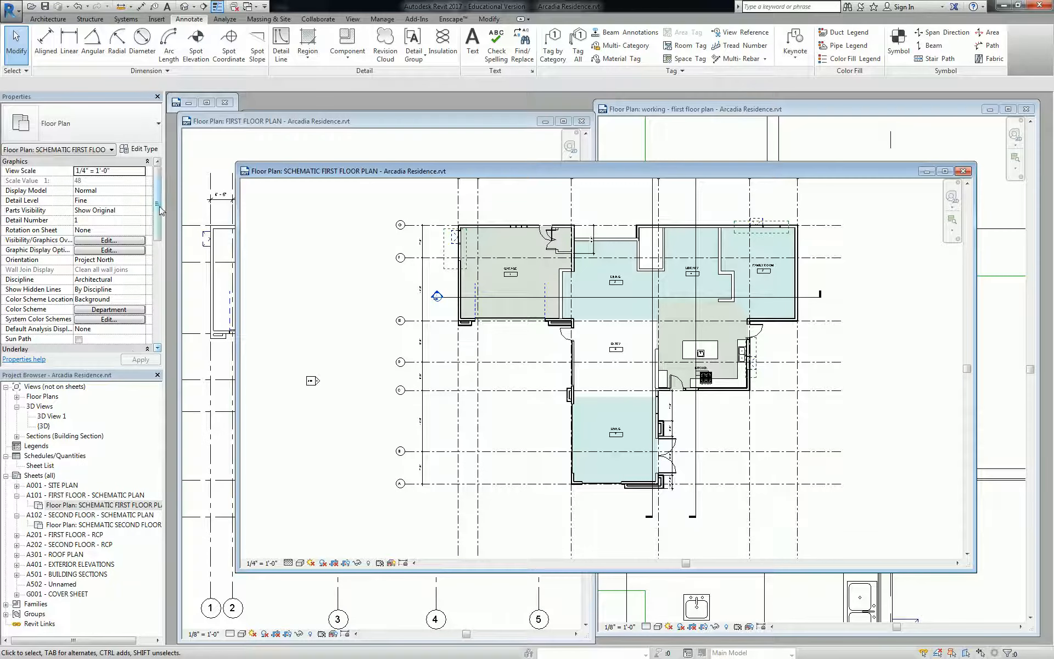
left_click_drag(161, 212, 160, 285)
left_click(110, 280)
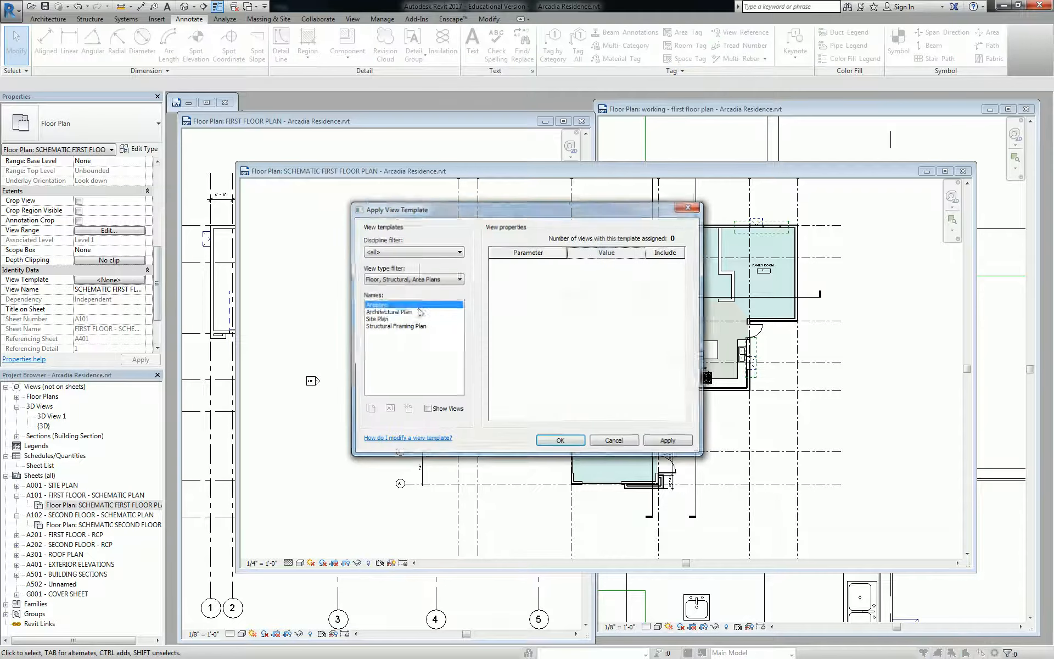
left_click(385, 312)
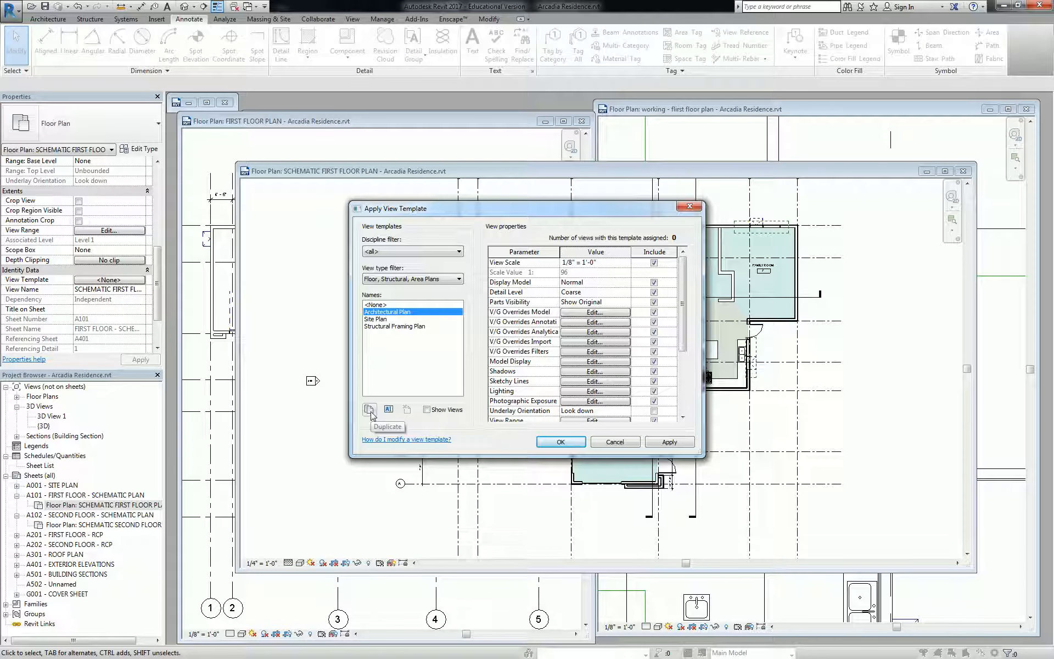
left_click(384, 304)
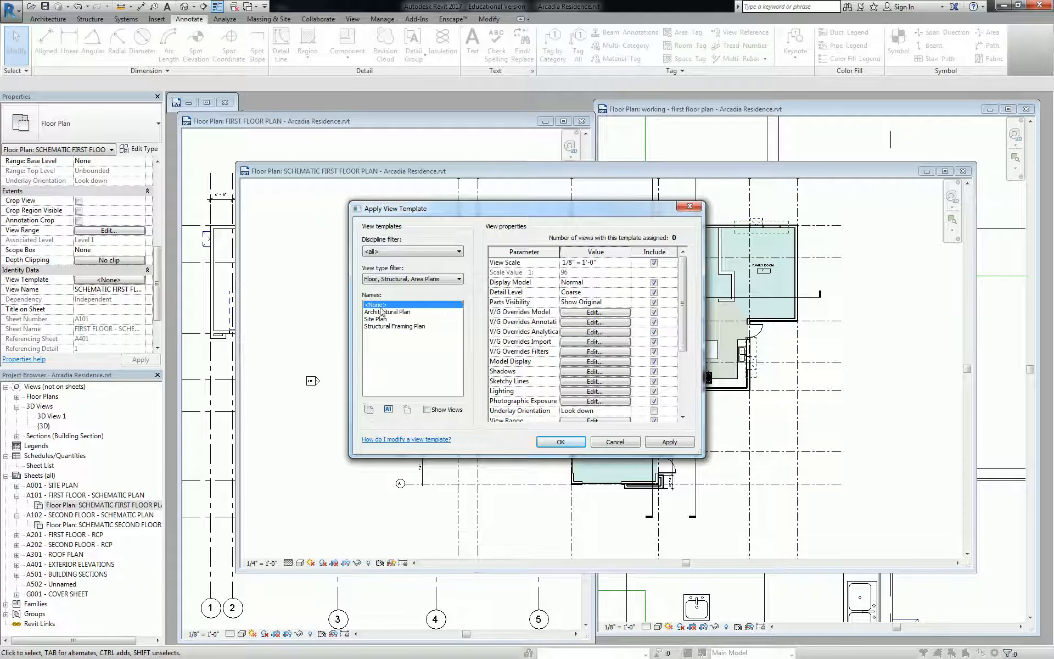
left_click(689, 207)
Step: Duplicate the Architectural Plan view template under the name Schematic Floor Plan
left_click(113, 280)
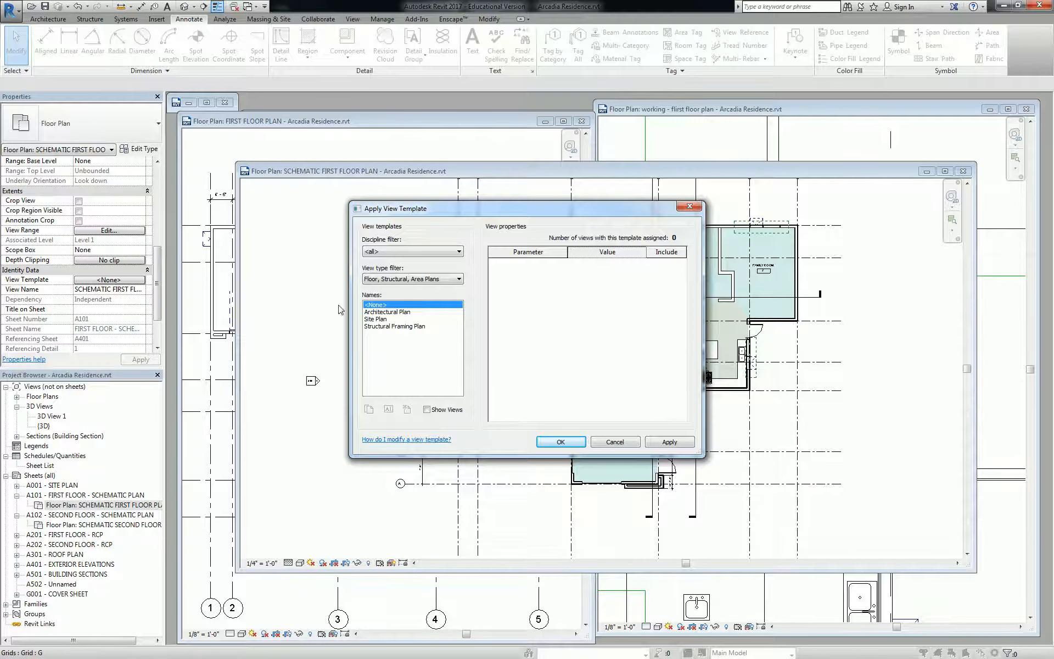
left_click(387, 312)
left_click(369, 410)
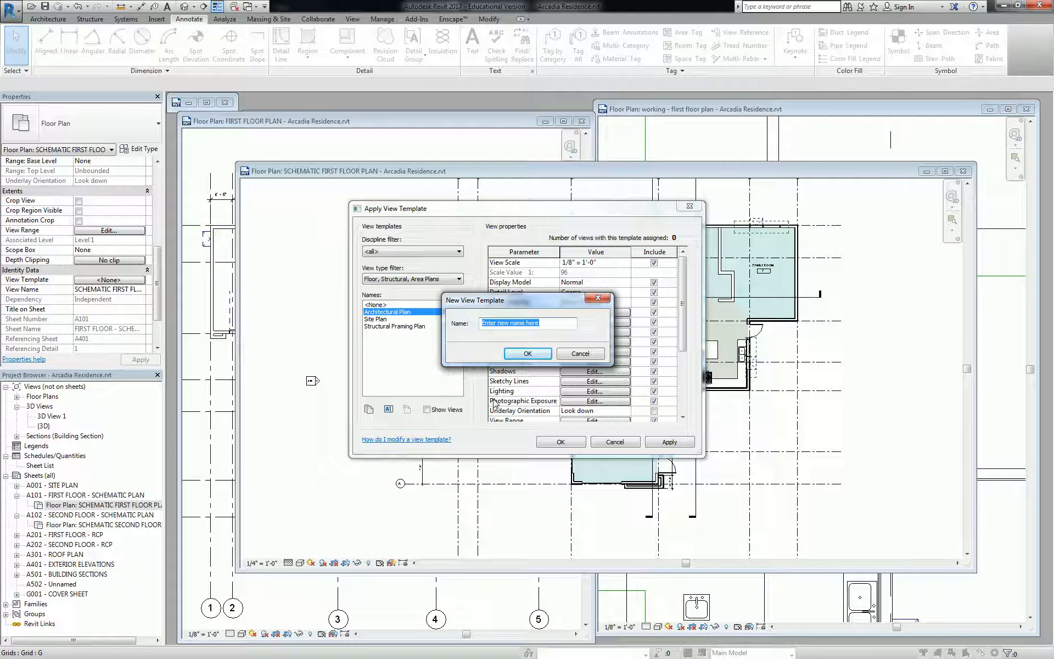
type("Schematic Floor Plam")
key("Return")
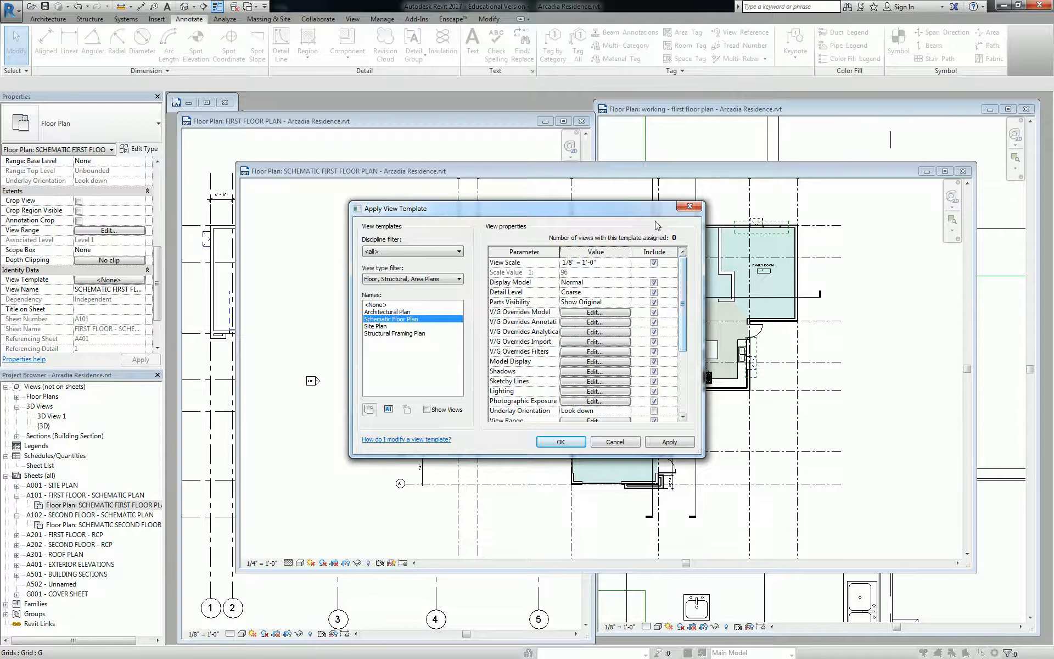
Step: Set the Schematic Floor Plan template's color scheme to the Department scheme of the Rooms category
left_click_drag(652, 209, 637, 226)
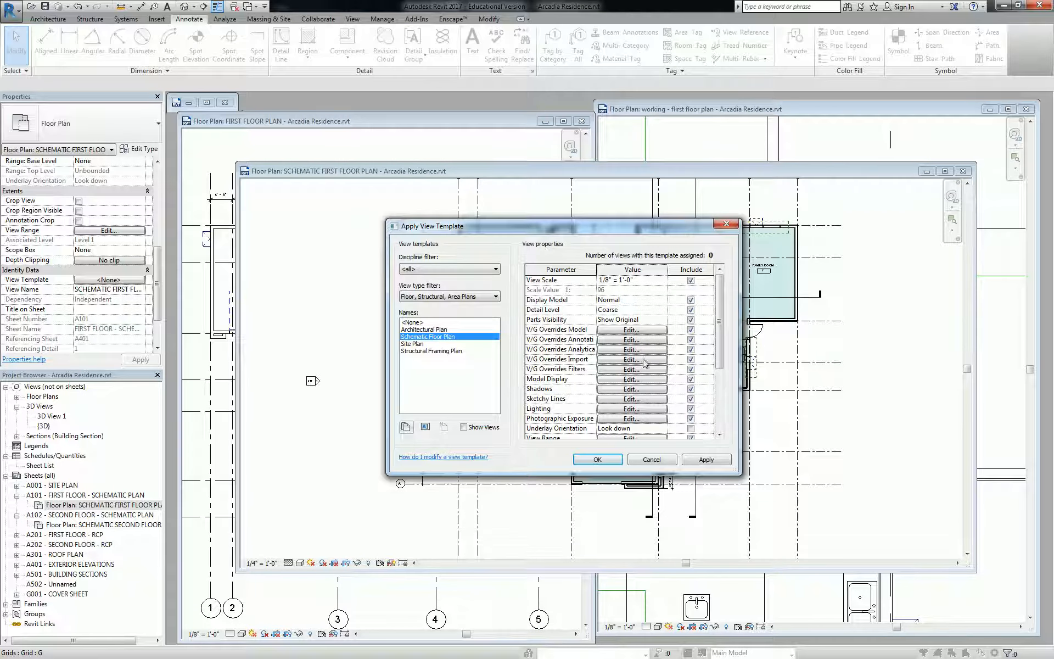
left_click_drag(722, 353, 722, 409)
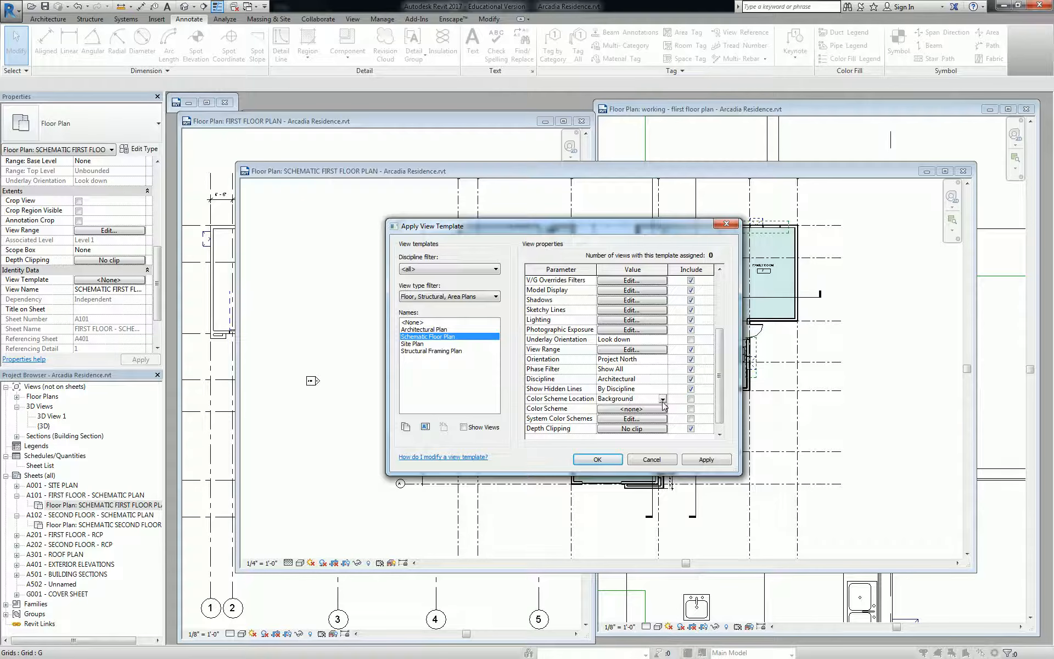
left_click(663, 407)
left_click(367, 274)
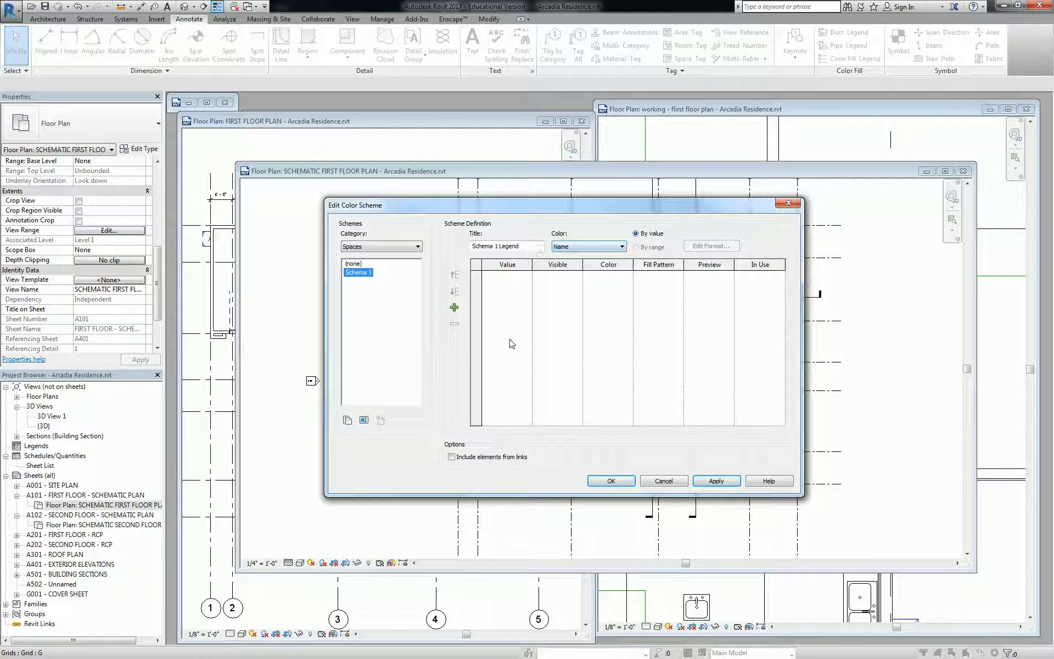
left_click(403, 246)
left_click(378, 272)
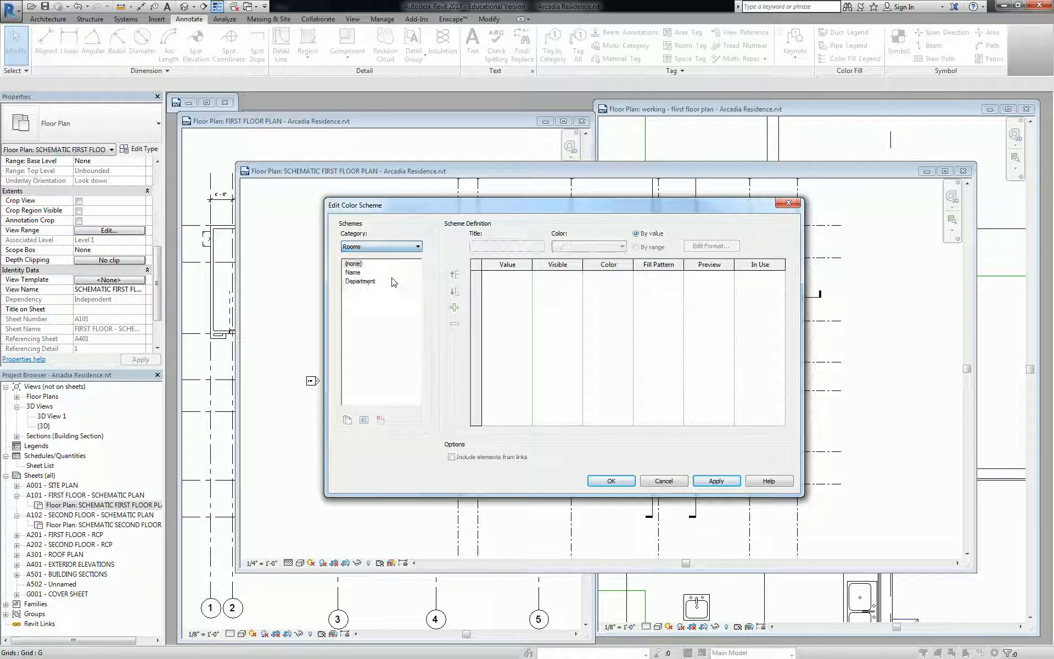
left_click(364, 282)
left_click(611, 481)
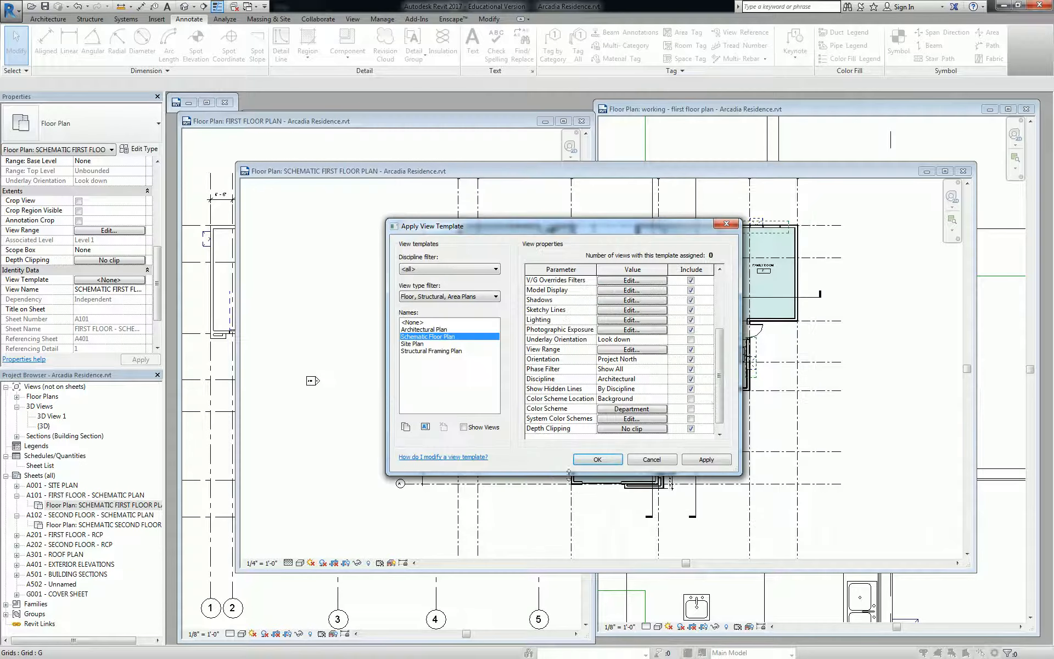
Step: Hide the Dimensions category in the Schematic Floor Plan template's annotation overrides
left_click_drag(721, 379, 724, 312)
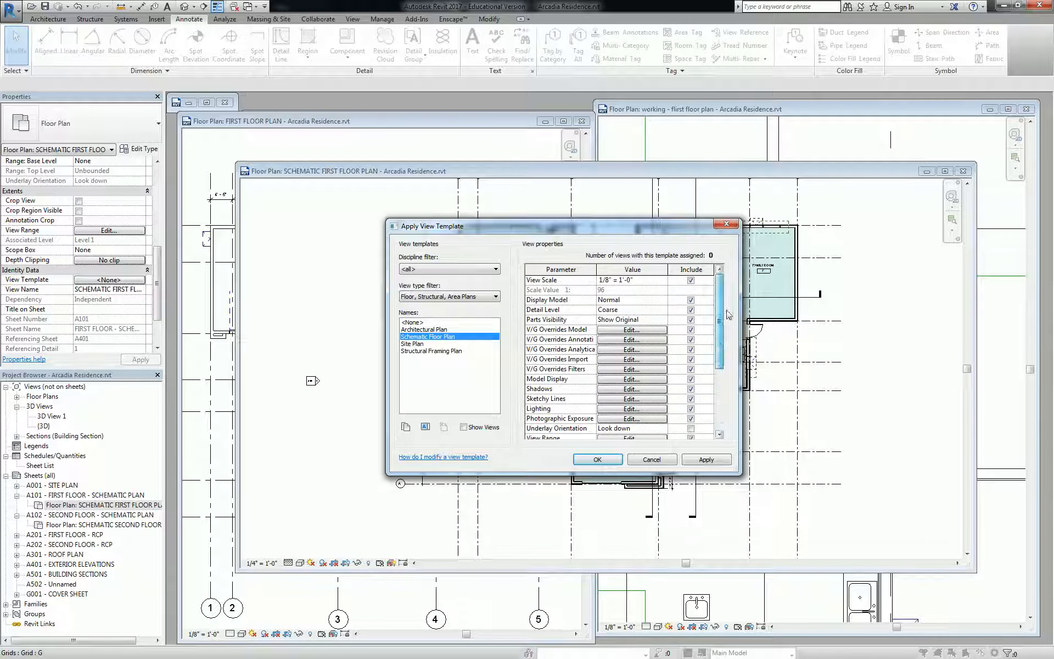
left_click(620, 340)
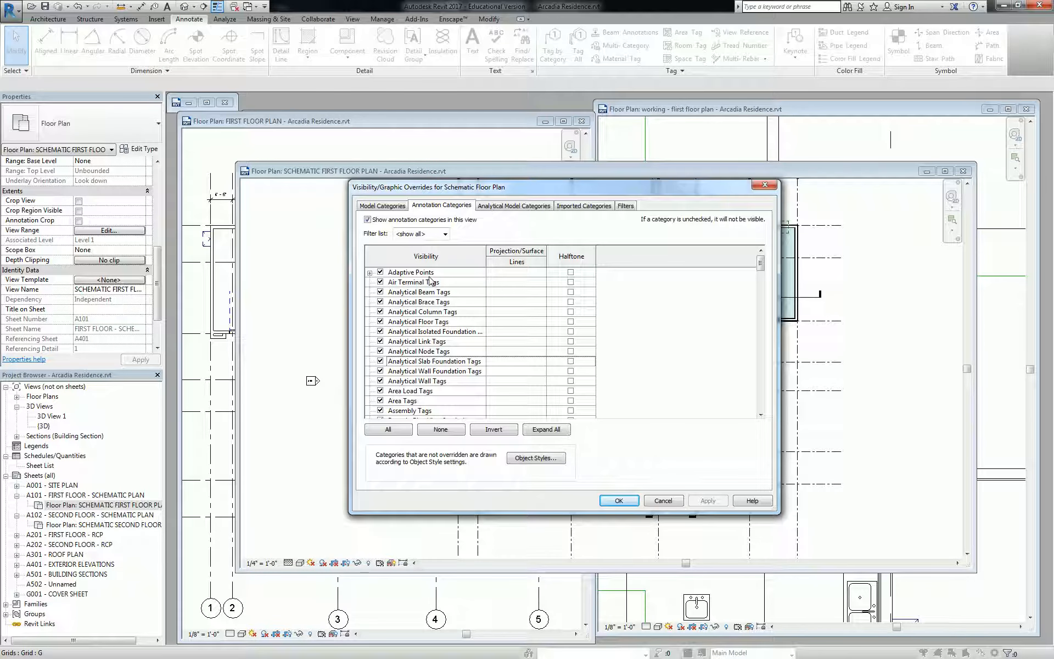
scroll(425, 347, "down", 8)
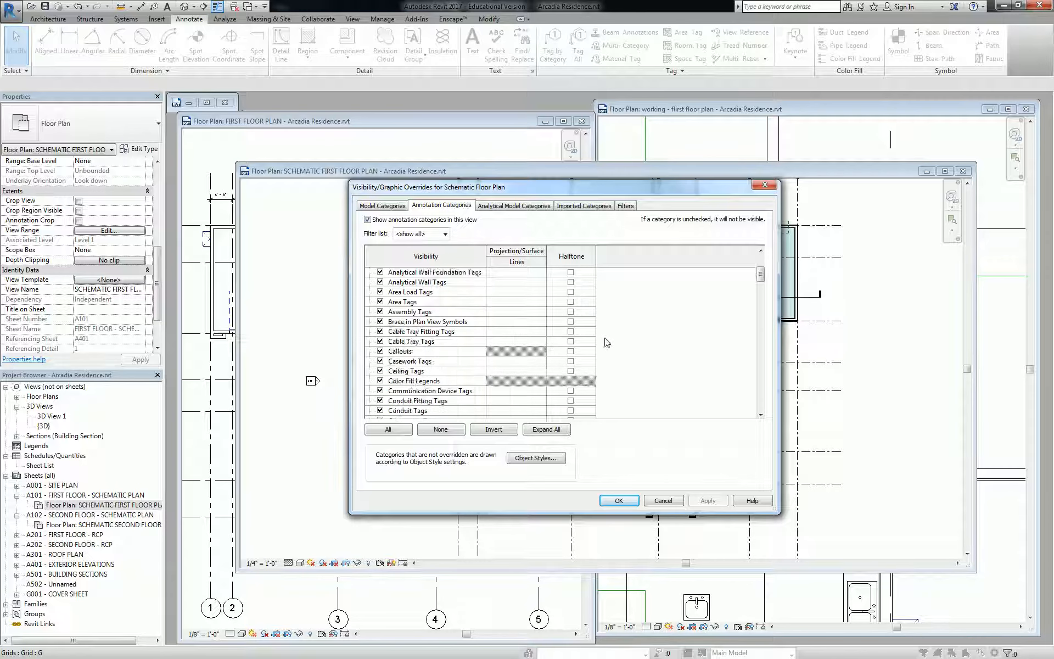
left_click(426, 350)
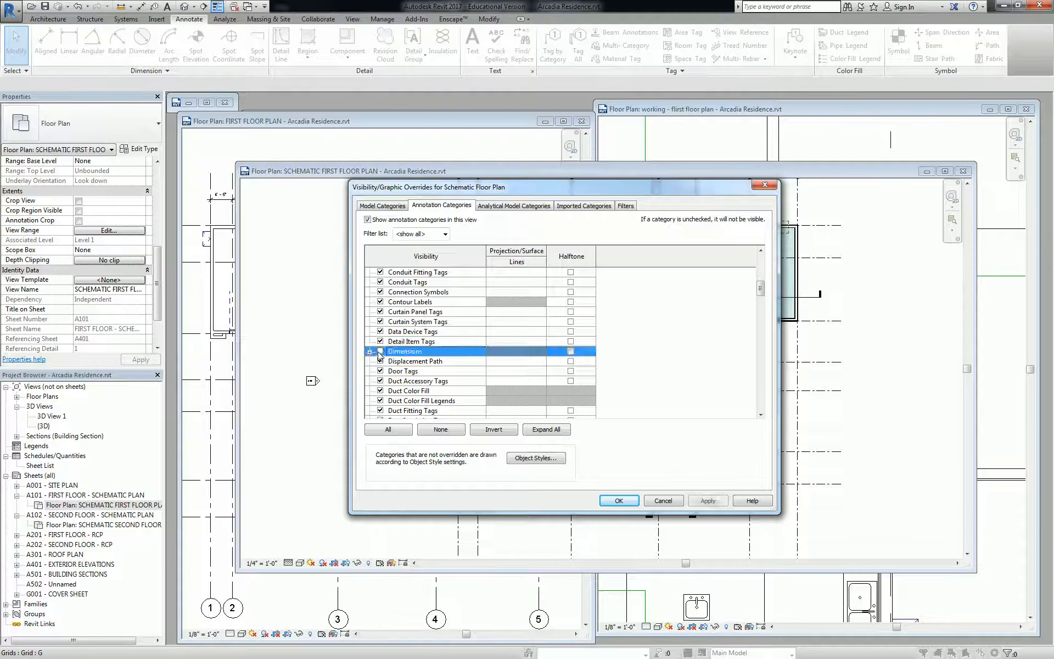
left_click(619, 500)
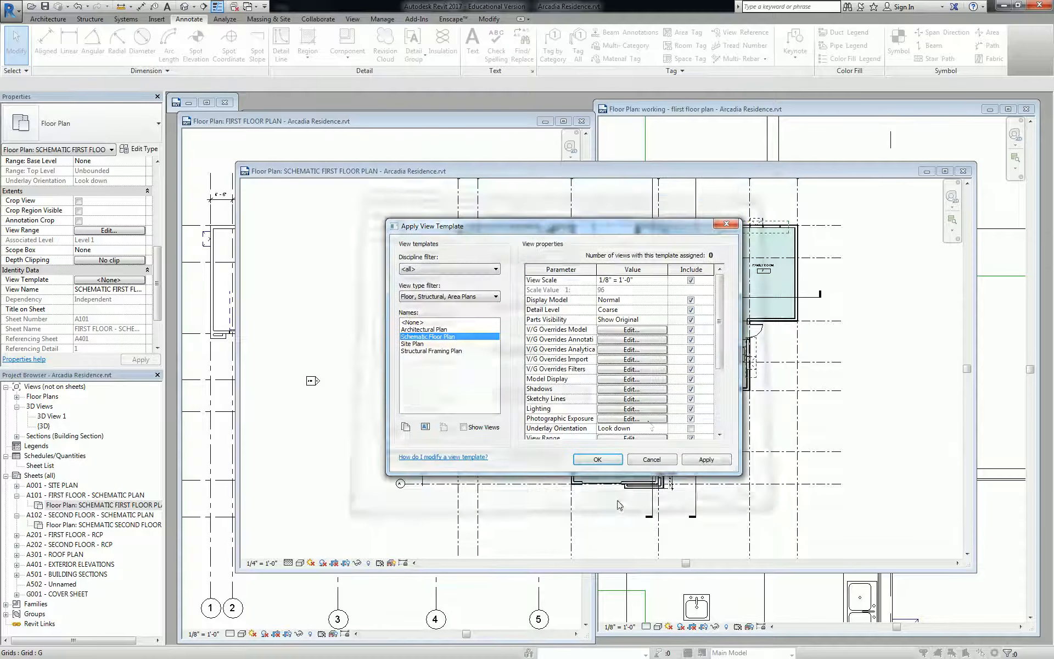
Step: Hide the Sections and Elevations categories in the Schematic Floor Plan template's annotation overrides
left_click(623, 340)
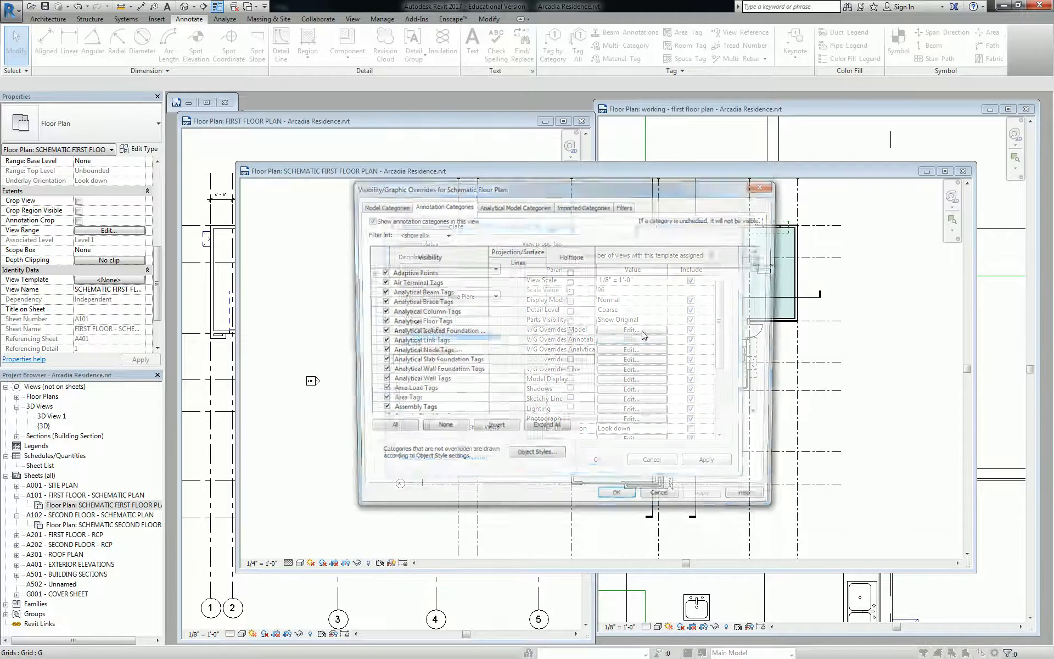
scroll(555, 324, "down", 20)
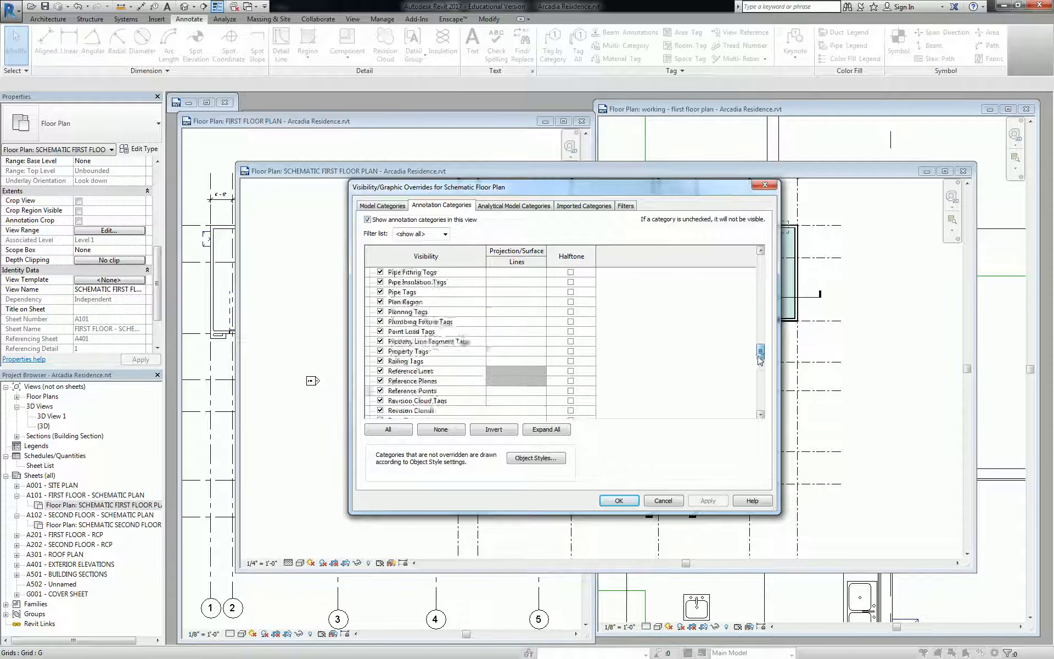
left_click(380, 341)
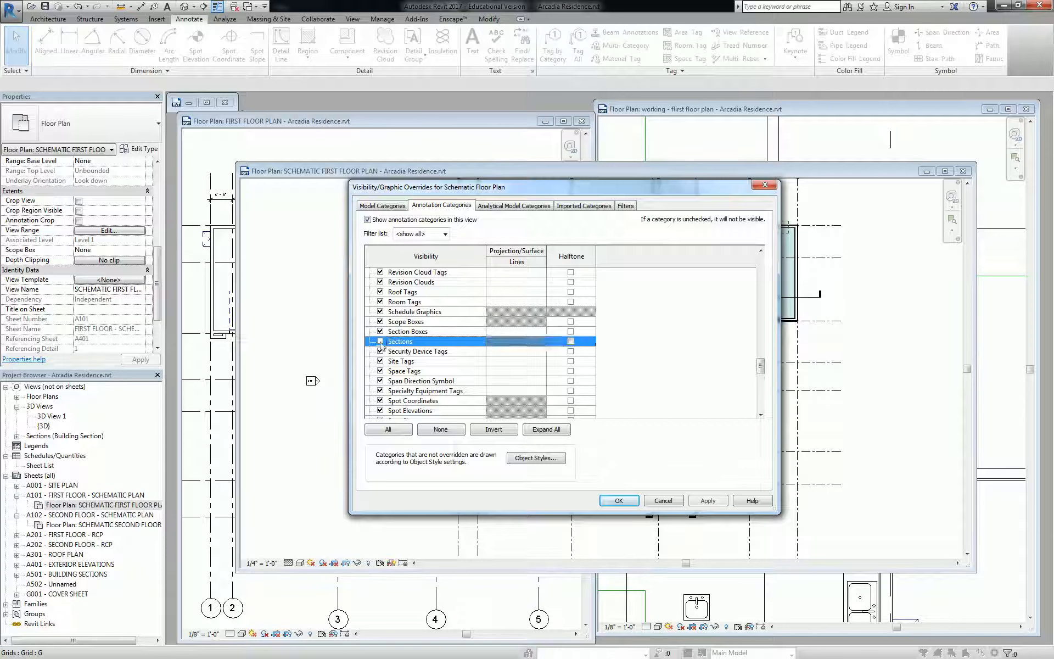
scroll(630, 361, "up", 2)
scroll(630, 361, "up", 7)
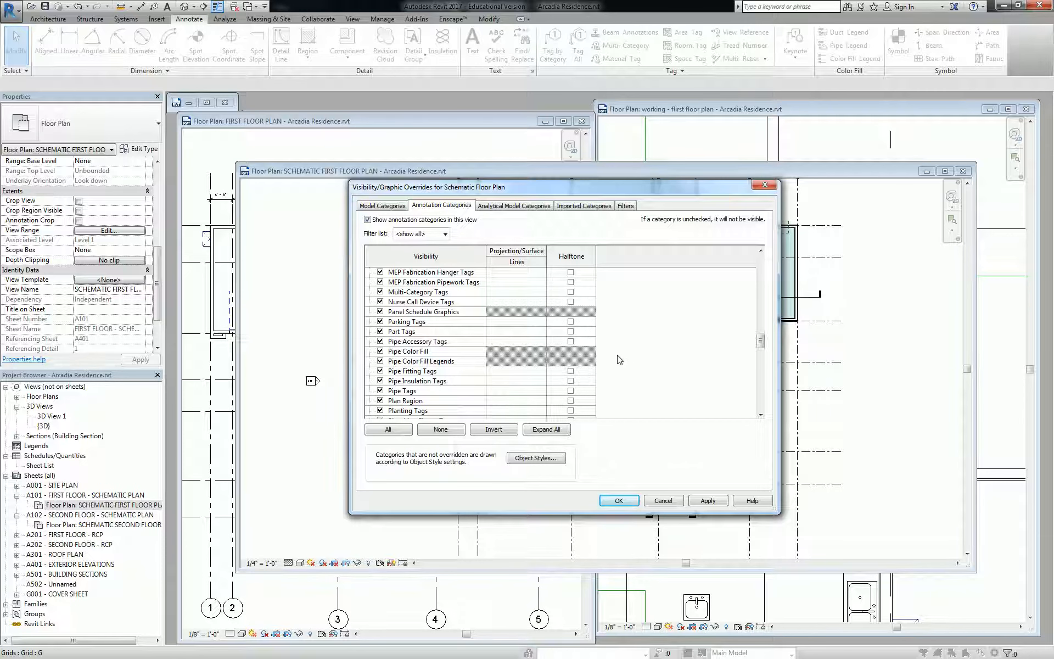
scroll(619, 360, "up", 9)
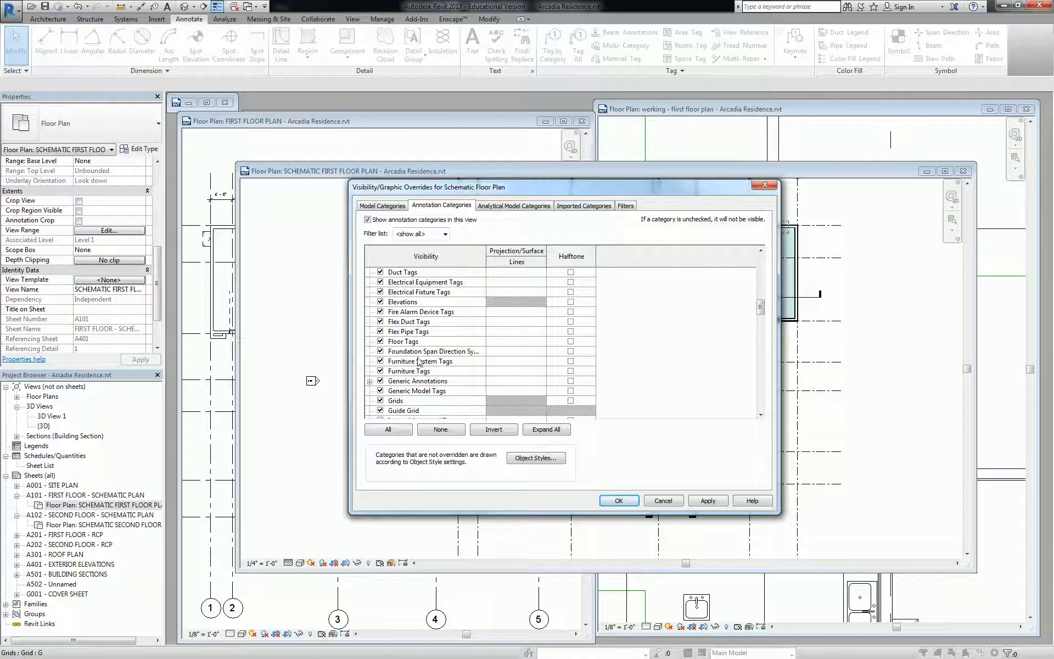
scroll(379, 325, "up", 1)
left_click(380, 322)
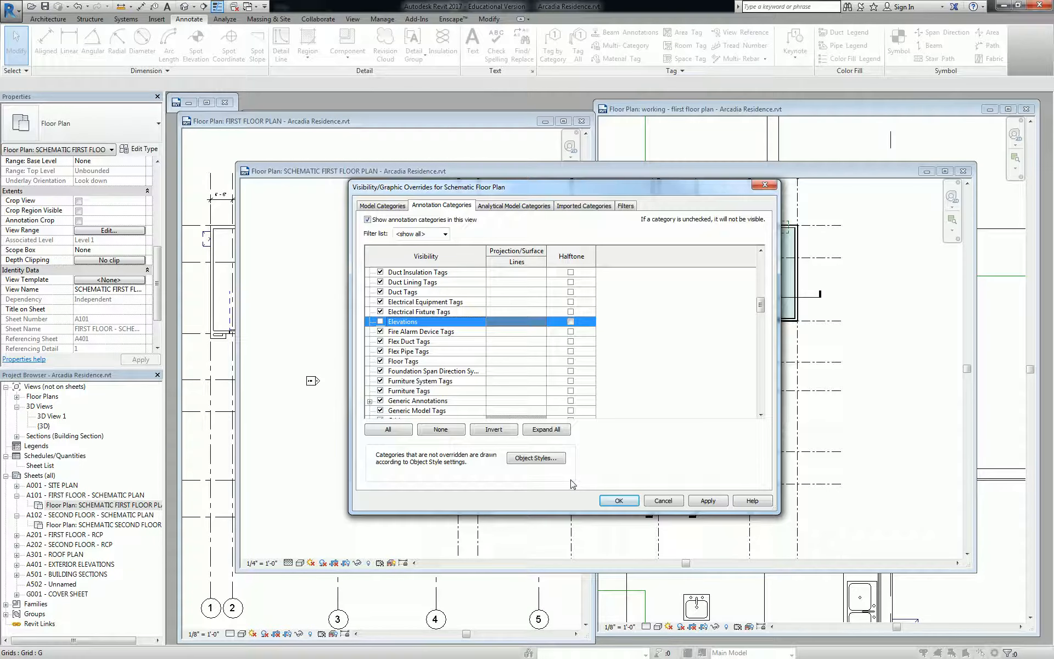
left_click(619, 501)
Step: Assign the Schematic Floor Plan template to the schematic first floor plan and bring the whole plan into view
left_click(598, 460)
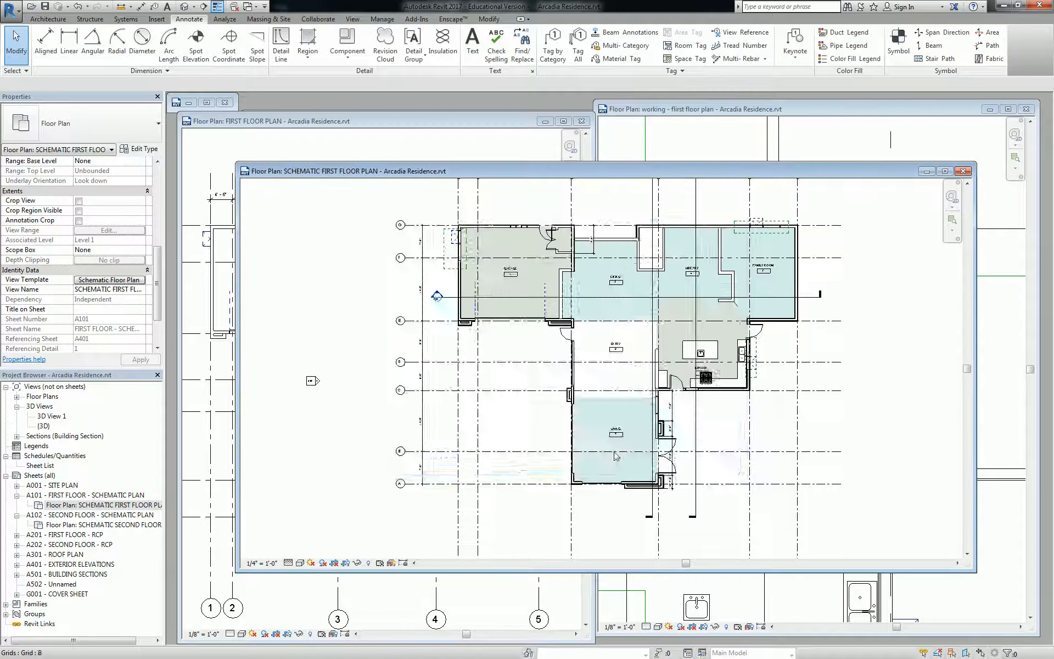
scroll(842, 379, "down", 1)
middle_click_drag(861, 376, 762, 388)
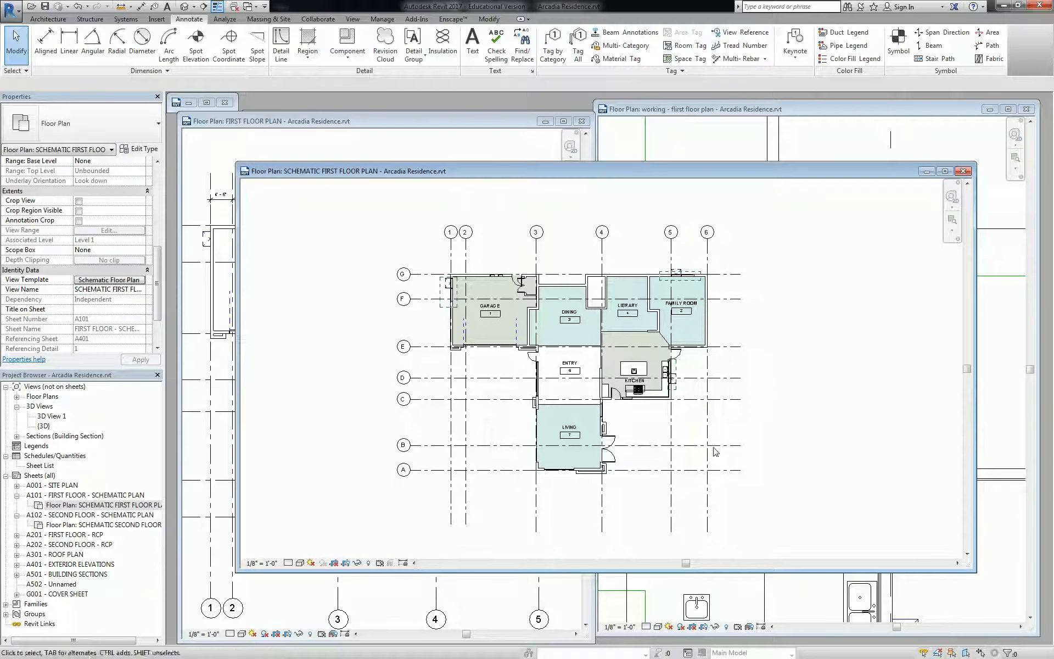
key("v")
key("g")
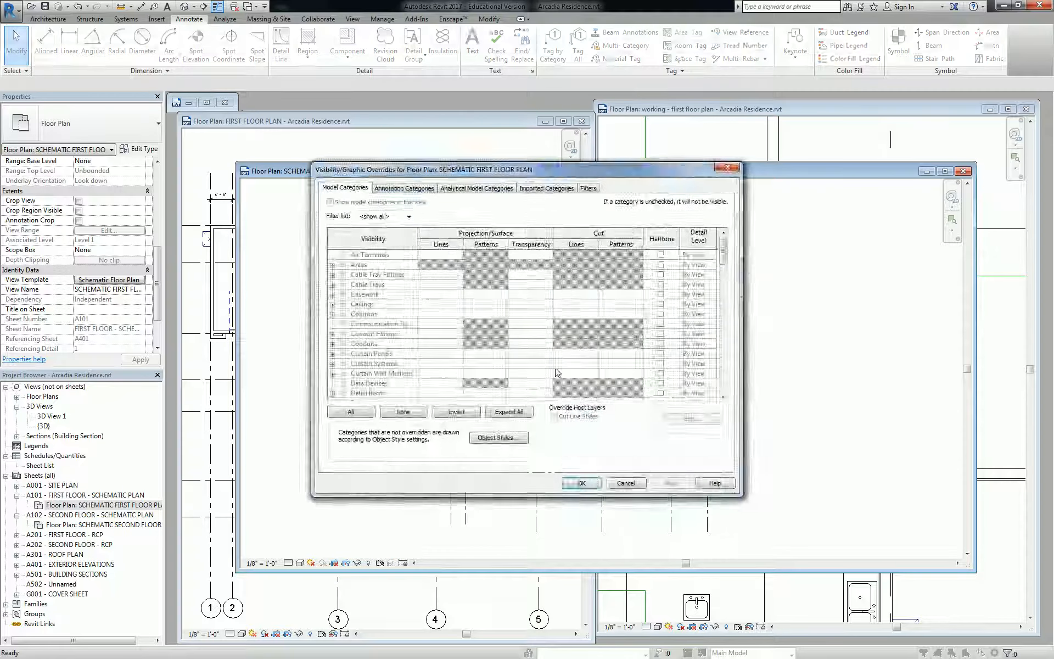
key("Escape")
Step: Hide the Grids category in the Schematic Floor Plan template's annotation overrides and apply the template to the schematic first floor plan
left_click(136, 281)
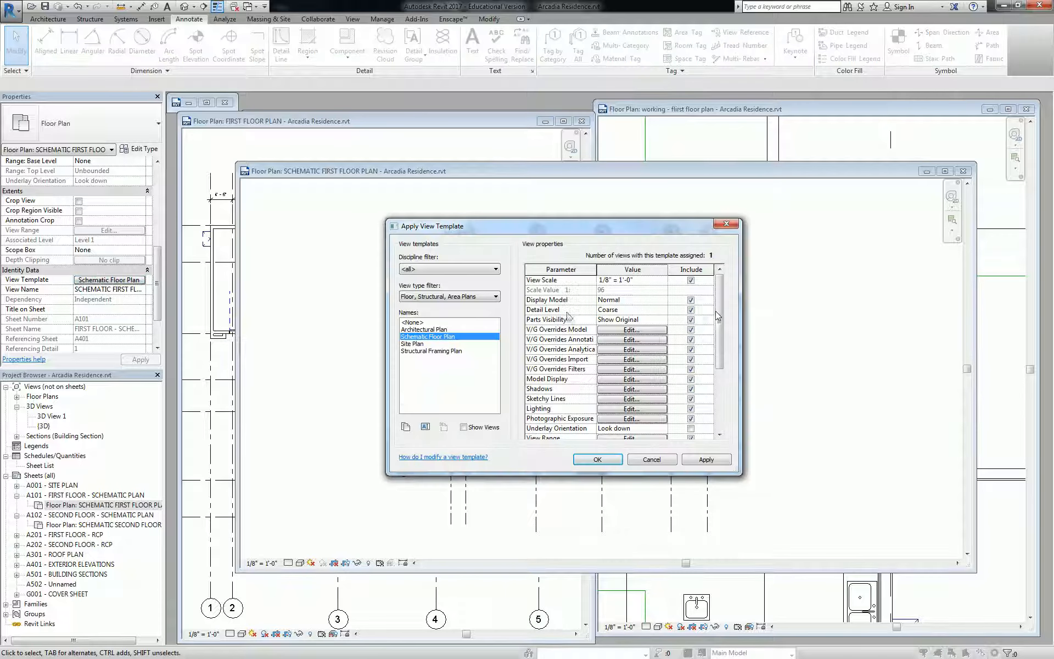
scroll(724, 315, "down", 2)
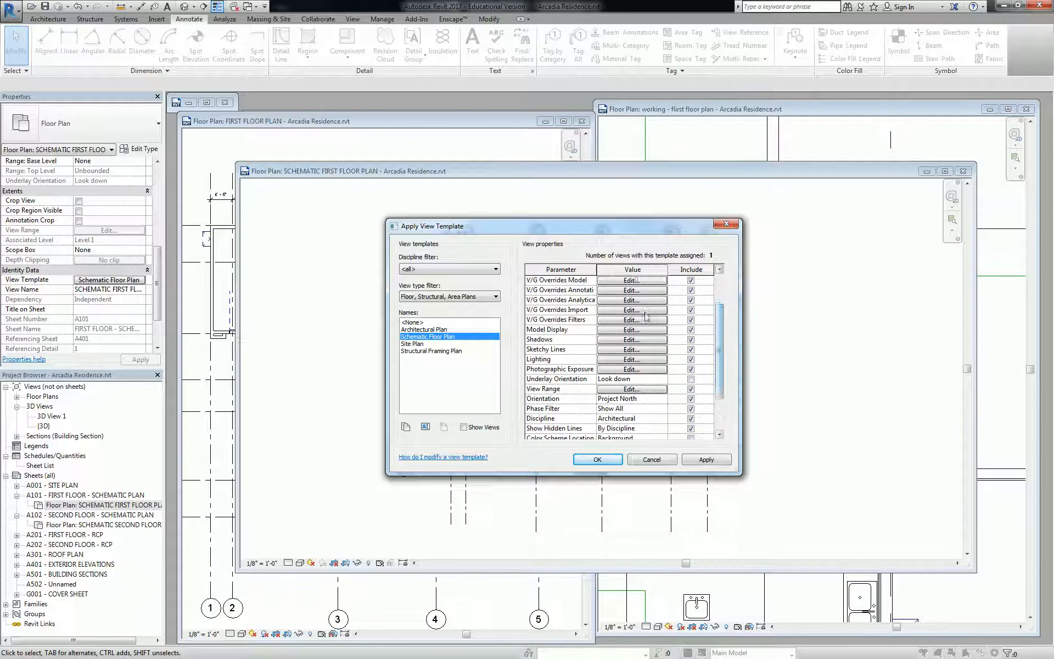
left_click(628, 290)
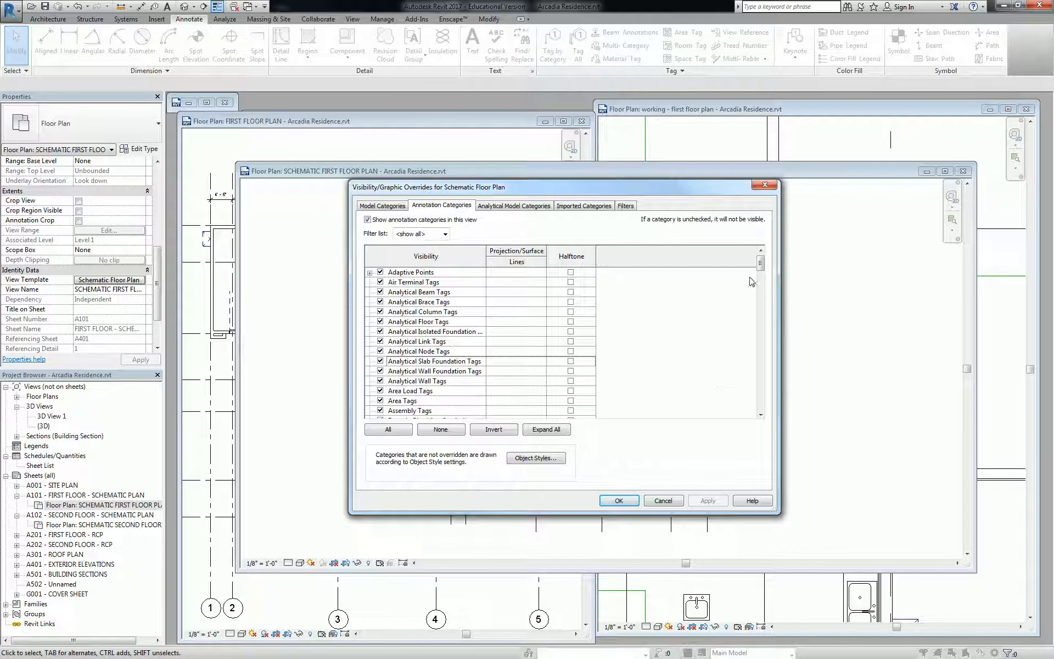
left_click_drag(762, 266, 764, 322)
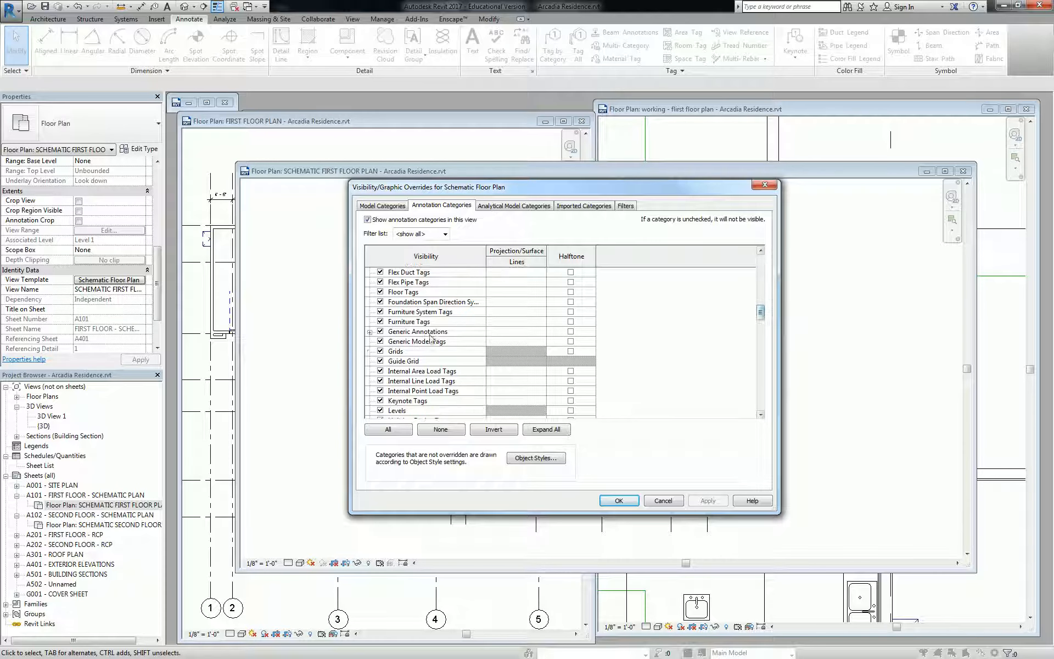
left_click(428, 351)
left_click(619, 501)
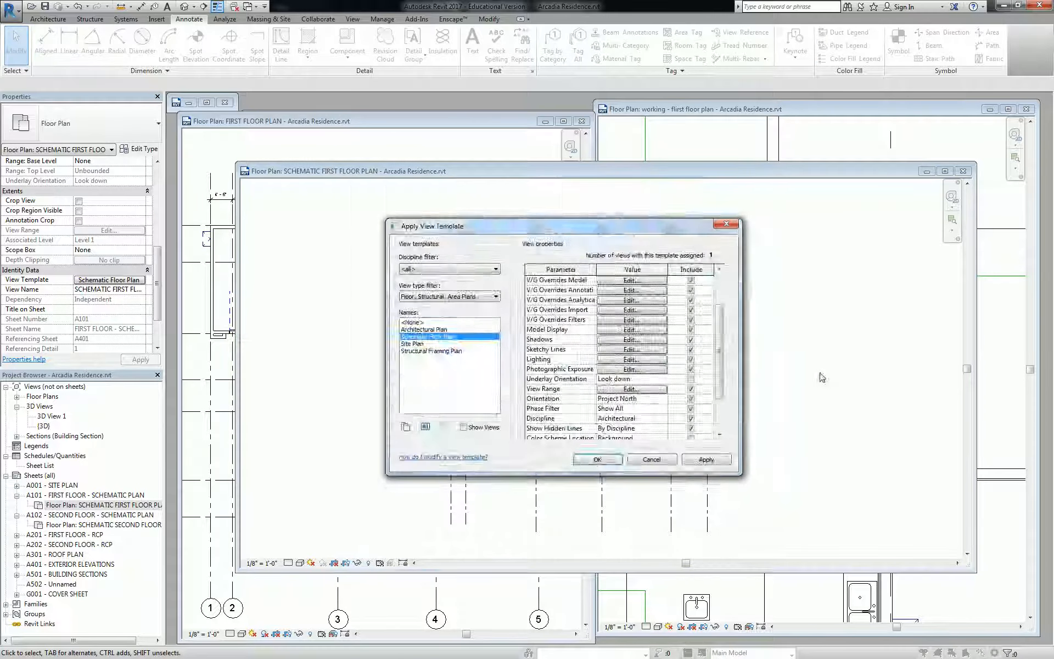
key("Return")
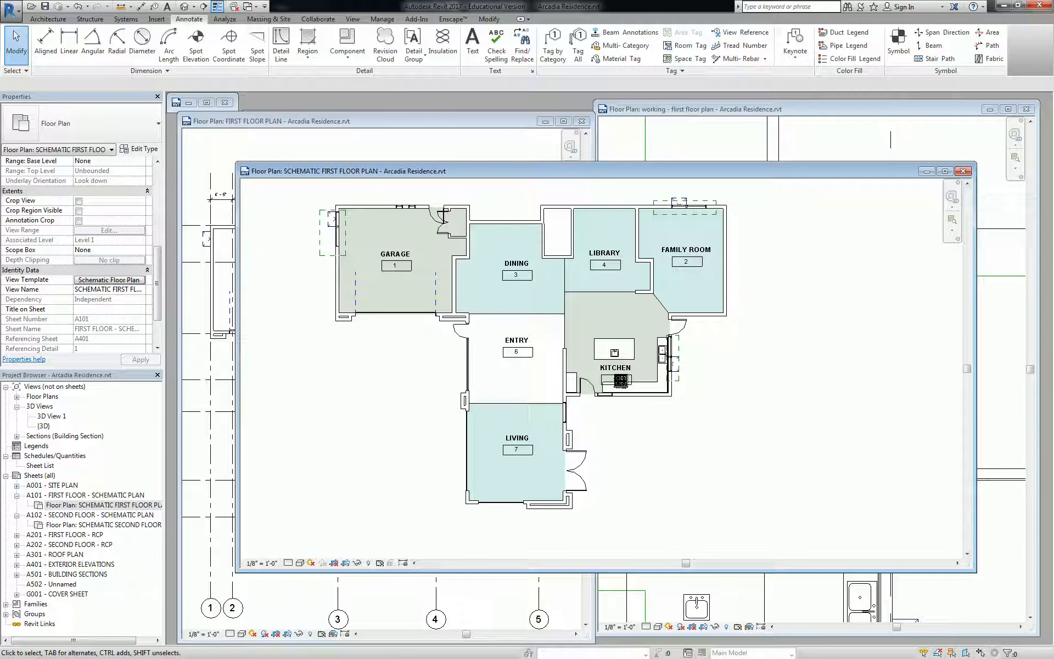
Step: Activate the FIRST FLOOR PLAN view and look closely at its dimensions around the library and kitchen
left_click(578, 599)
scroll(358, 353, "up", 4)
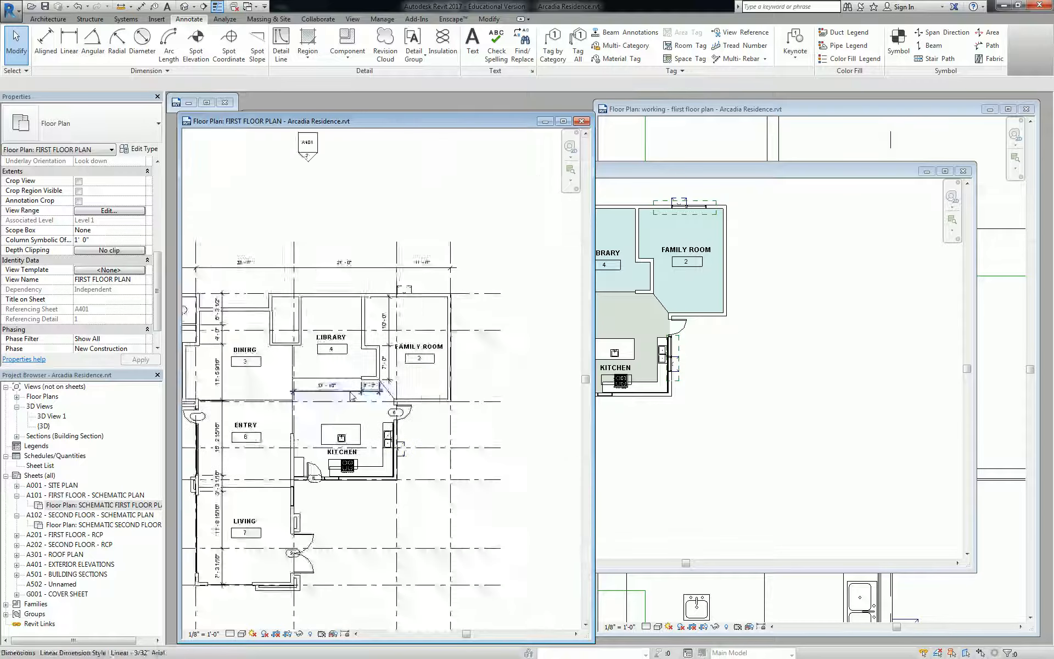
scroll(358, 353, "up", 2)
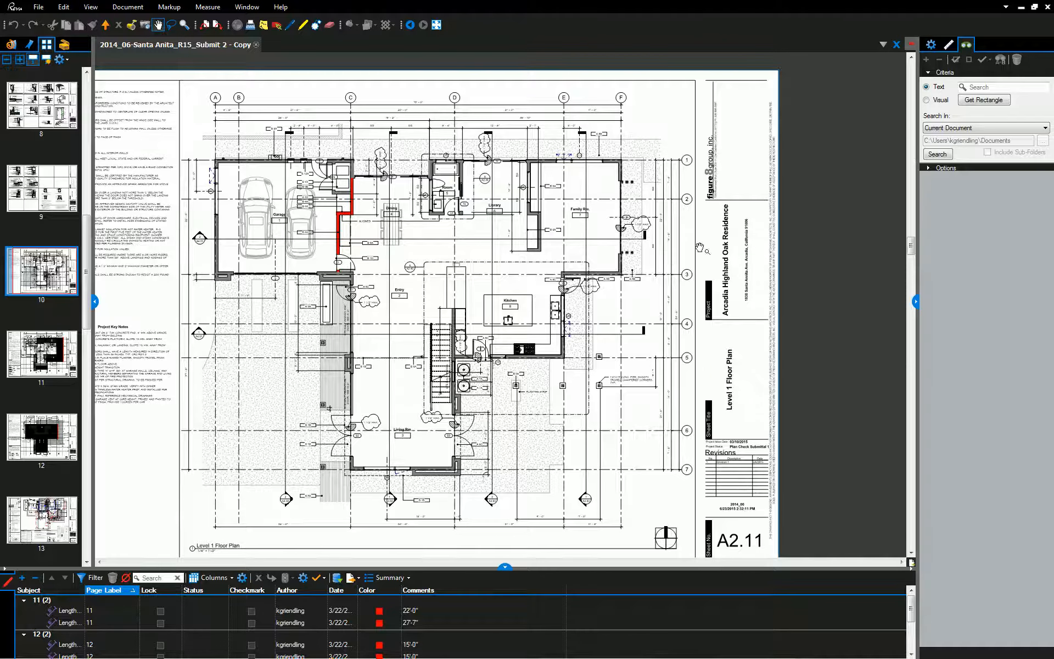
Step: Examine the dimensions, tags and notes of the Level 1 Floor Plan on sheet A2.11, from the dining and library area to the kitchen and living room
scroll(561, 191, "up", 8)
scroll(582, 206, "down", 2)
left_click_drag(582, 206, 778, 224)
scroll(537, 294, "up", 2)
scroll(537, 294, "up", 2)
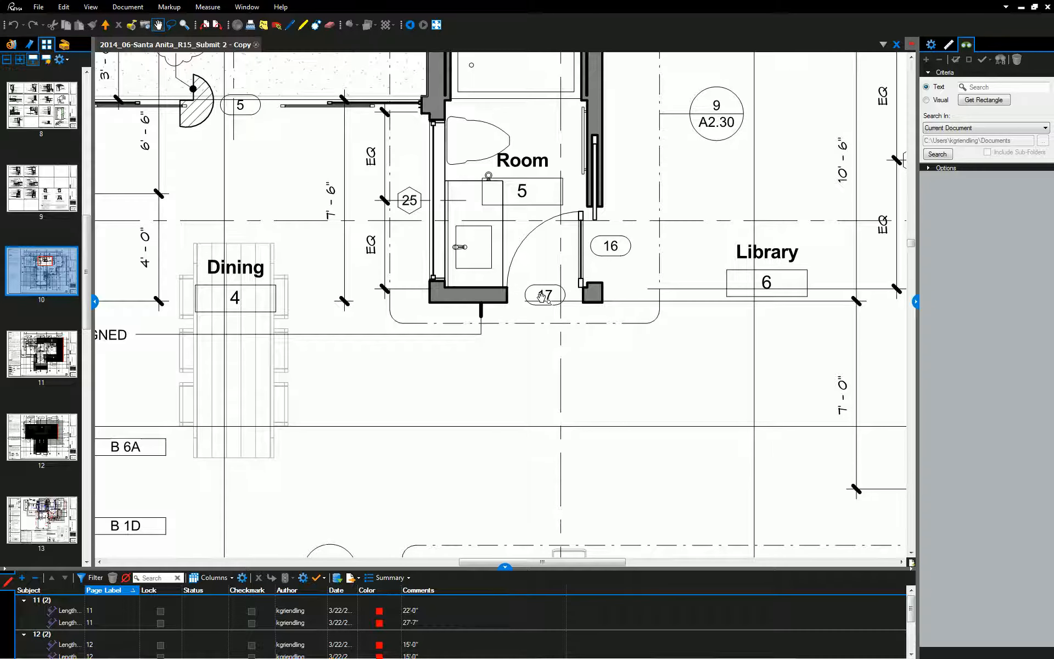
scroll(545, 291, "down", 3)
scroll(371, 160, "down", 2)
scroll(438, 225, "up", 4)
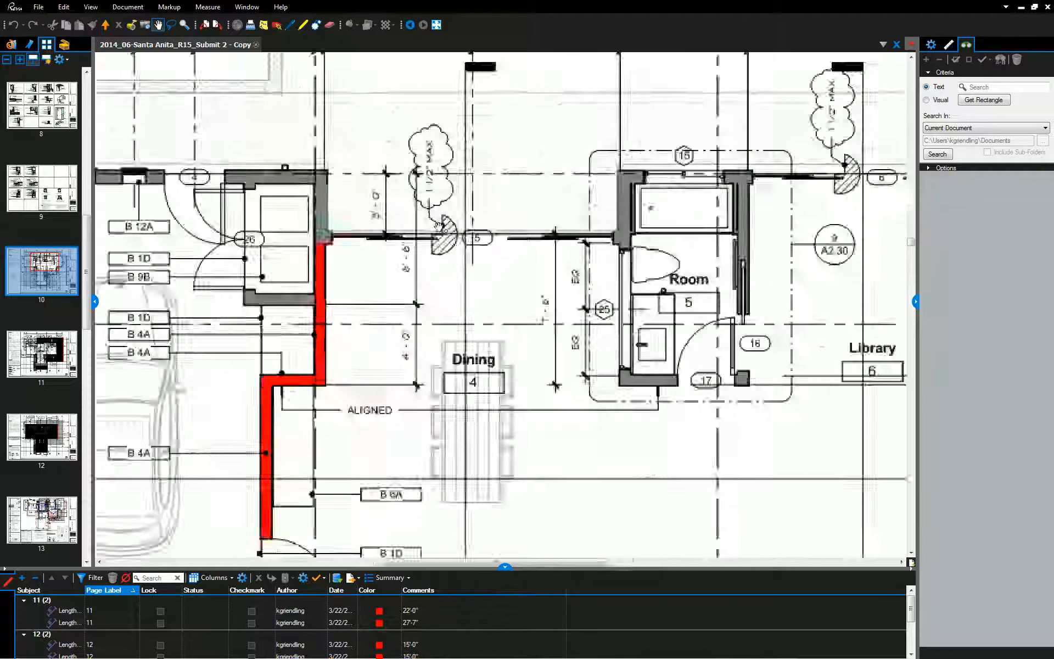
scroll(439, 225, "down", 5)
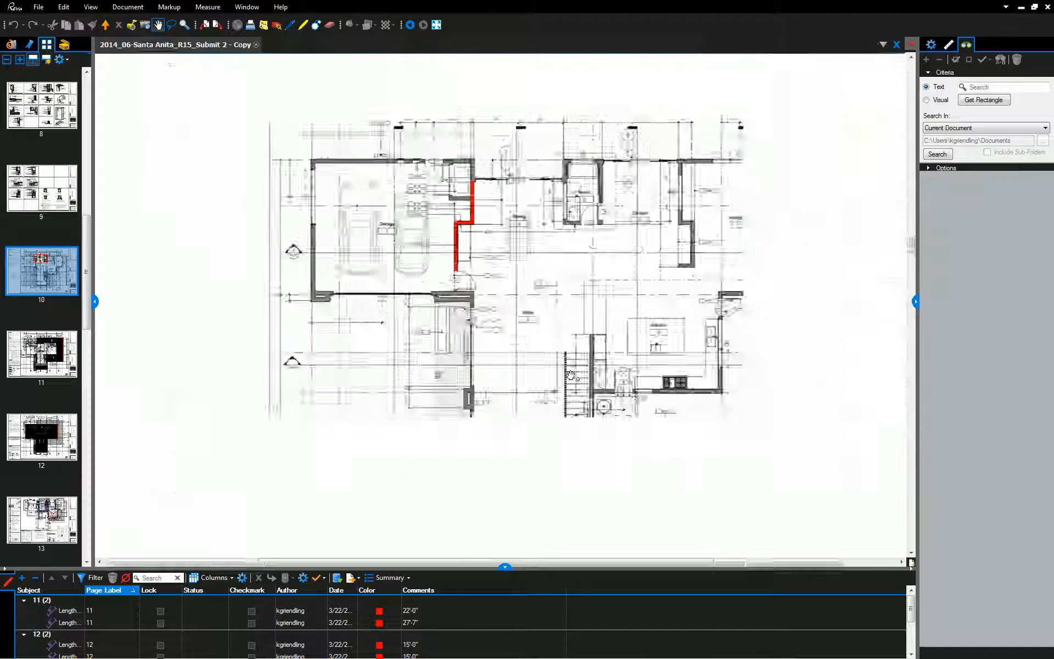
scroll(582, 352, "up", 5)
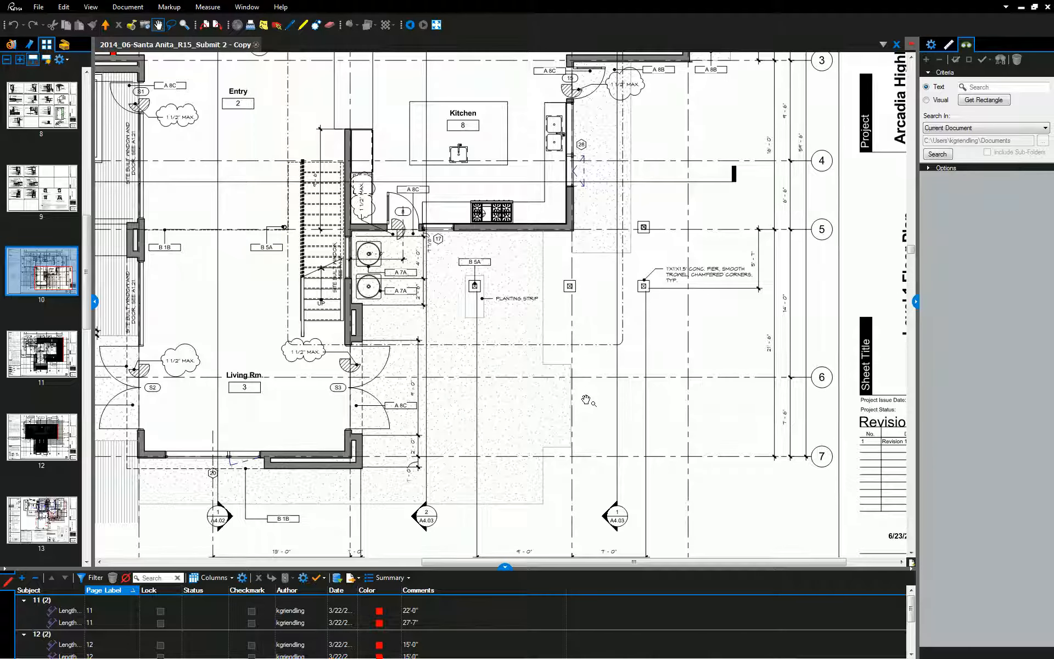
scroll(610, 391, "down", 6)
scroll(611, 391, "up", 3)
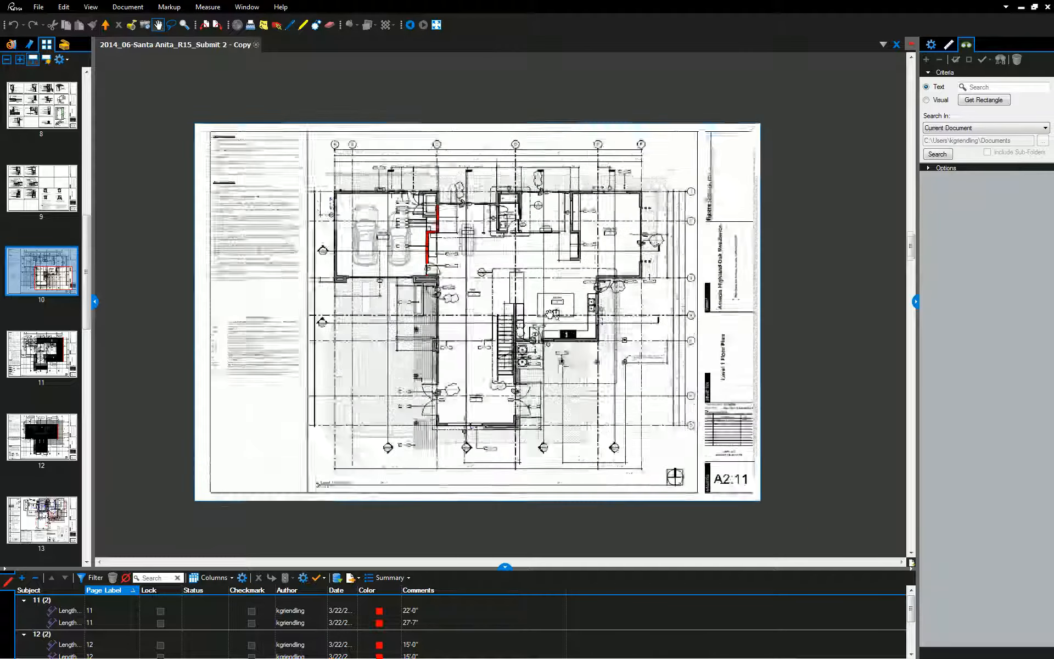